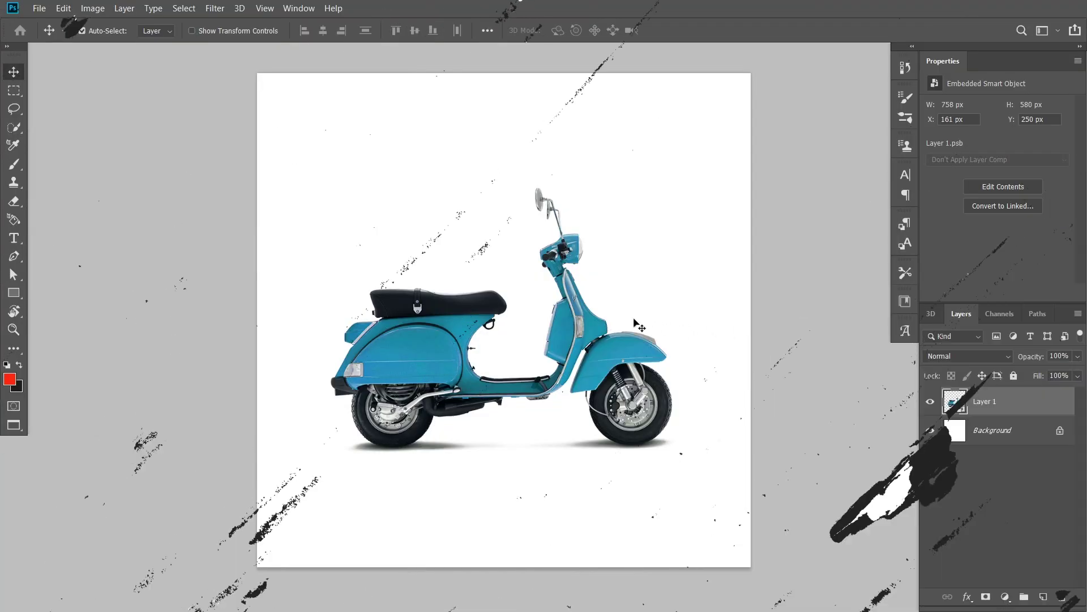
Lower the scooter on the canvas and add a new empty layer above Background.
mouse_move(579, 318)
mouse_down()
mouse_move(579, 375)
mouse_move(580, 353)
mouse_up()
click(1021, 434)
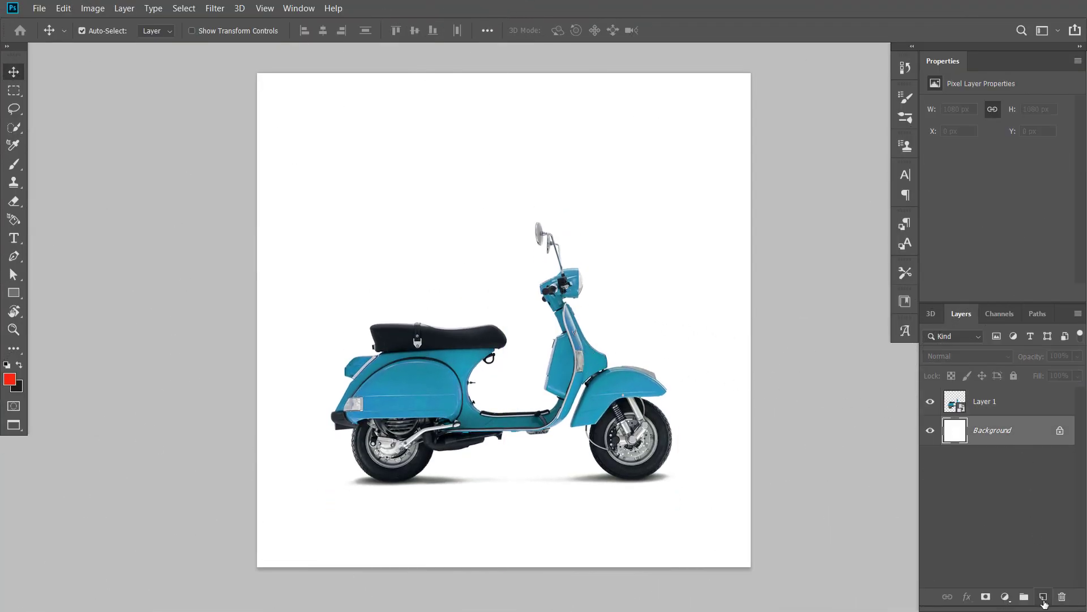
click(1043, 598)
Draw a full-canvas rectangle and fill it light grey #f4f2f2 as the backdrop.
click(14, 293)
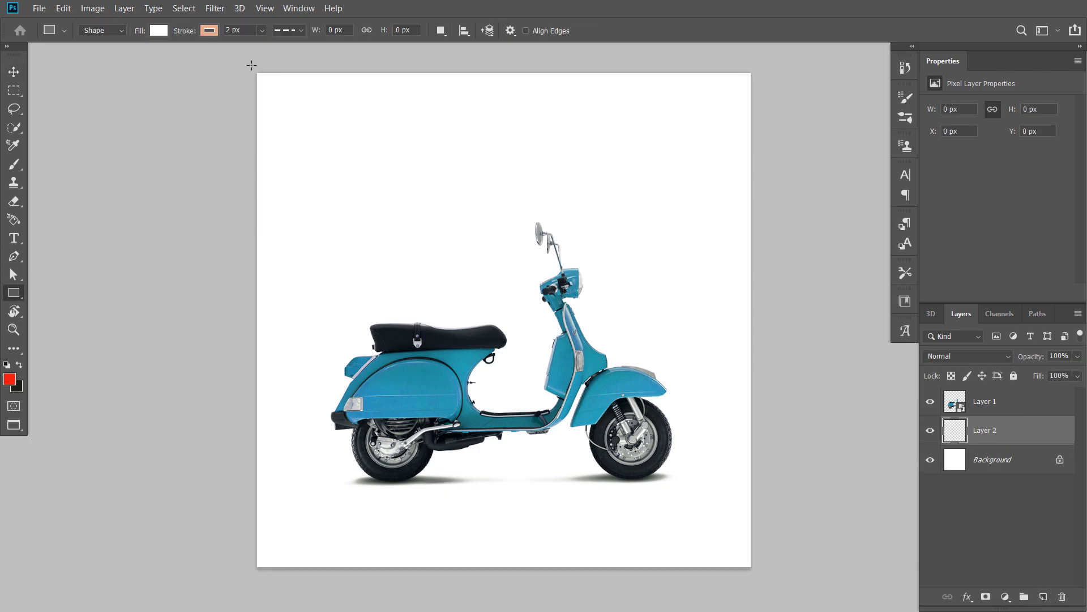
drag(252, 65, 757, 569)
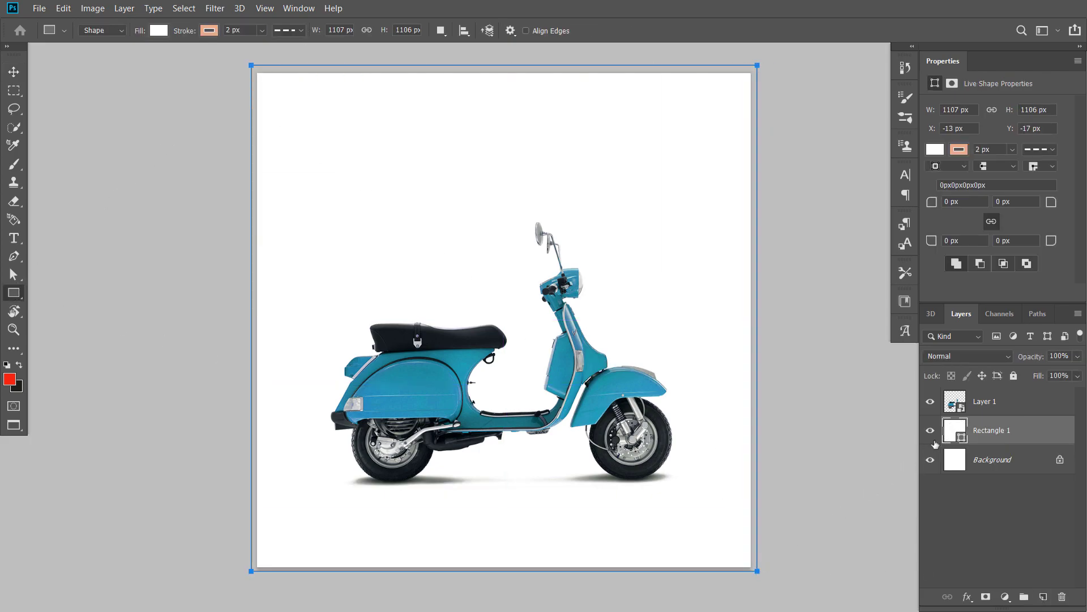
double_click(956, 429)
click(713, 279)
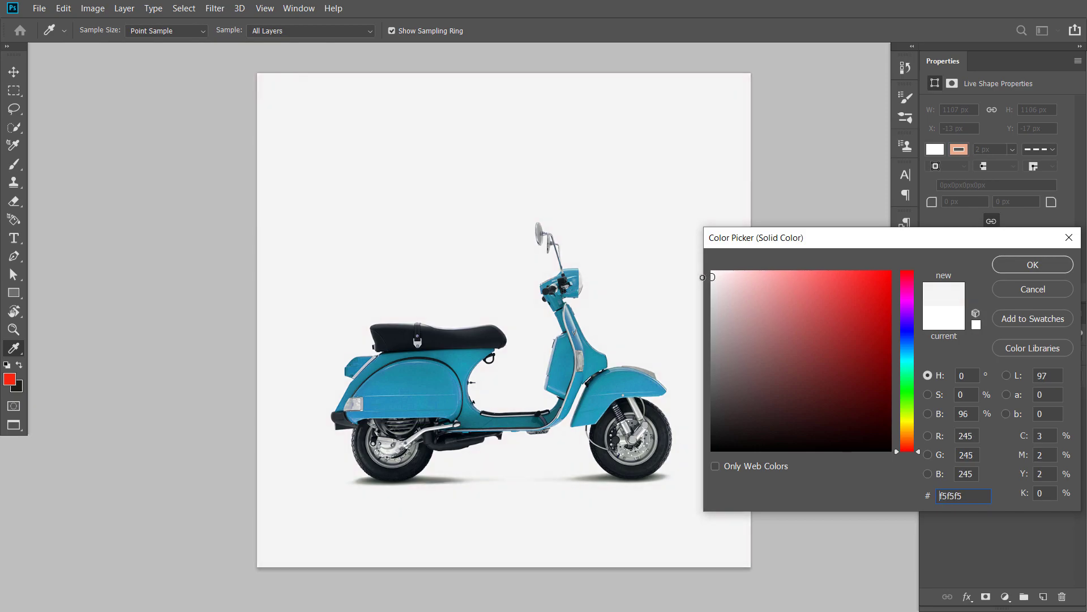
click(1022, 266)
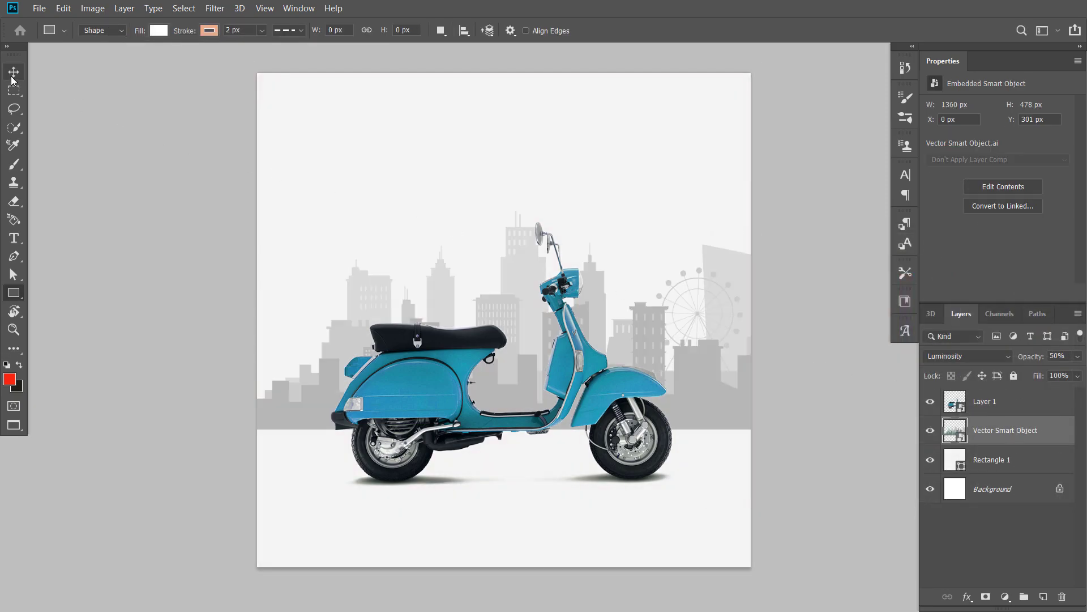
Shift the city skyline slightly left and move the scooter down and left.
click(12, 78)
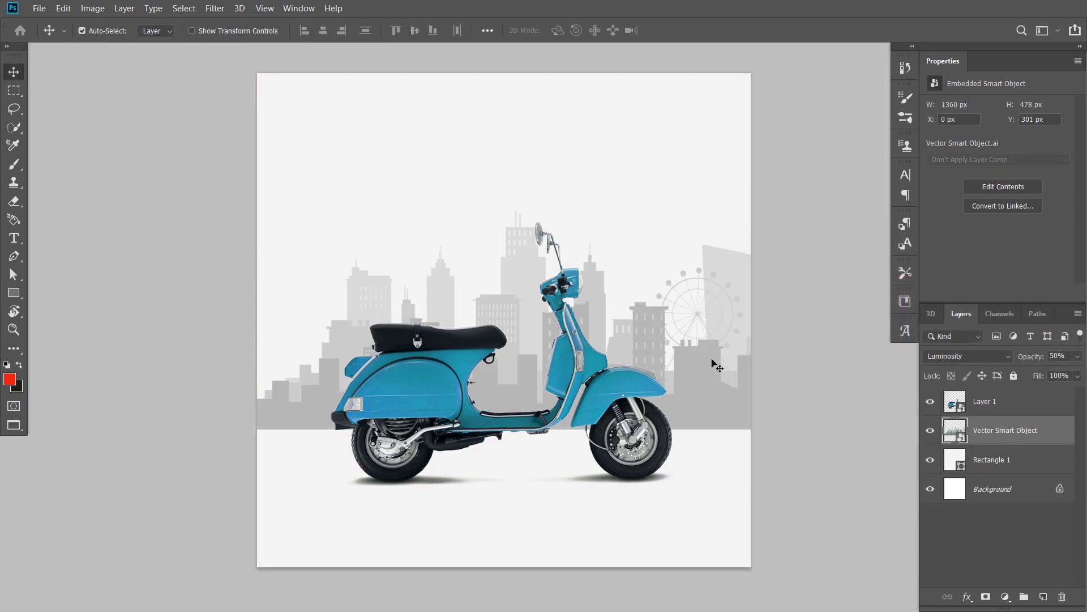
mouse_move(712, 364)
mouse_down()
mouse_move(669, 355)
mouse_move(662, 375)
mouse_up()
mouse_move(630, 429)
mouse_down()
mouse_move(623, 446)
mouse_move(619, 420)
mouse_up()
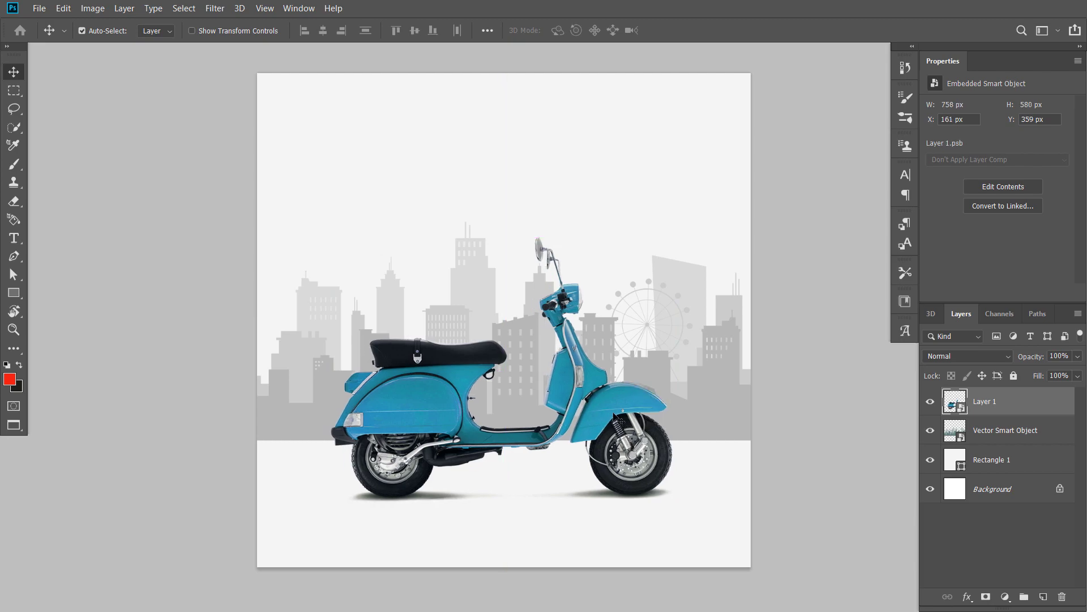
Paste the faint clouds across the top of the sky and layer them beneath the skyline.
key(ctrl+v)
drag(361, 247, 368, 197)
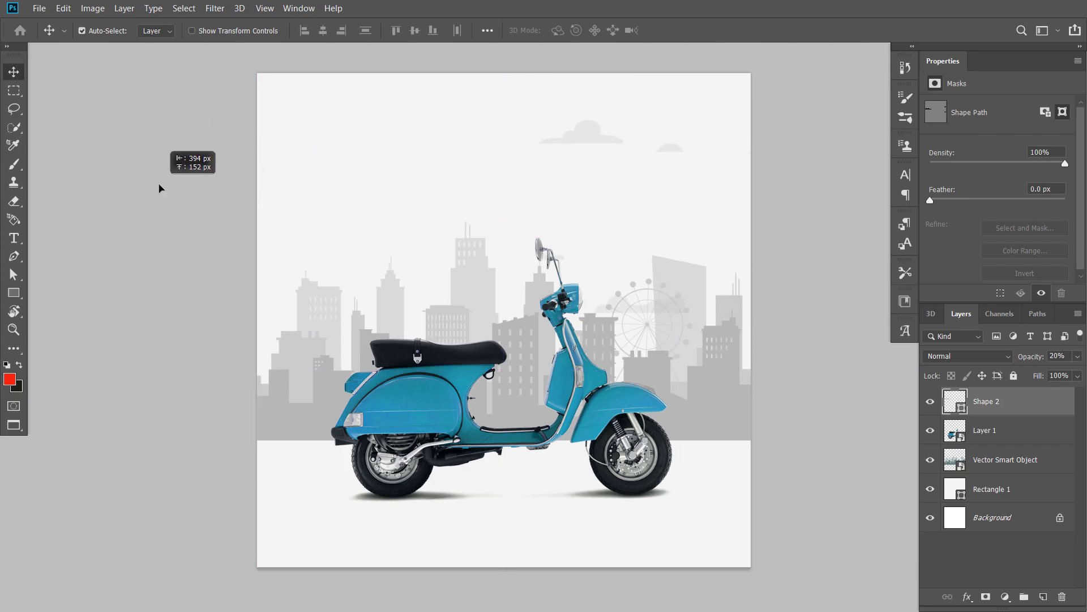
drag(369, 197, 160, 188)
key(ctrl+t)
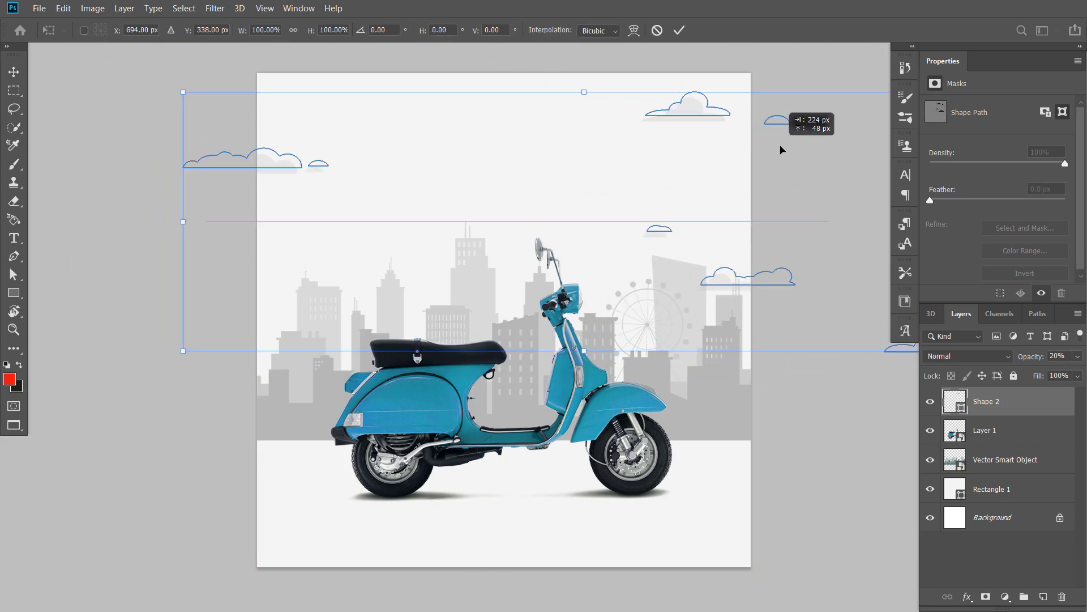
drag(671, 172, 782, 144)
key(Return)
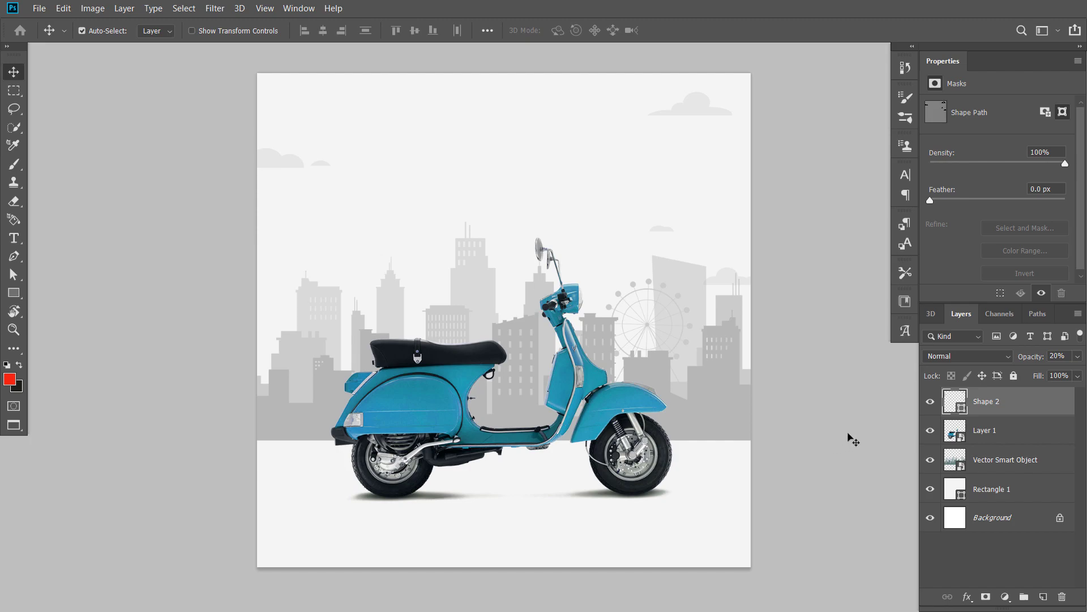
drag(992, 407, 992, 472)
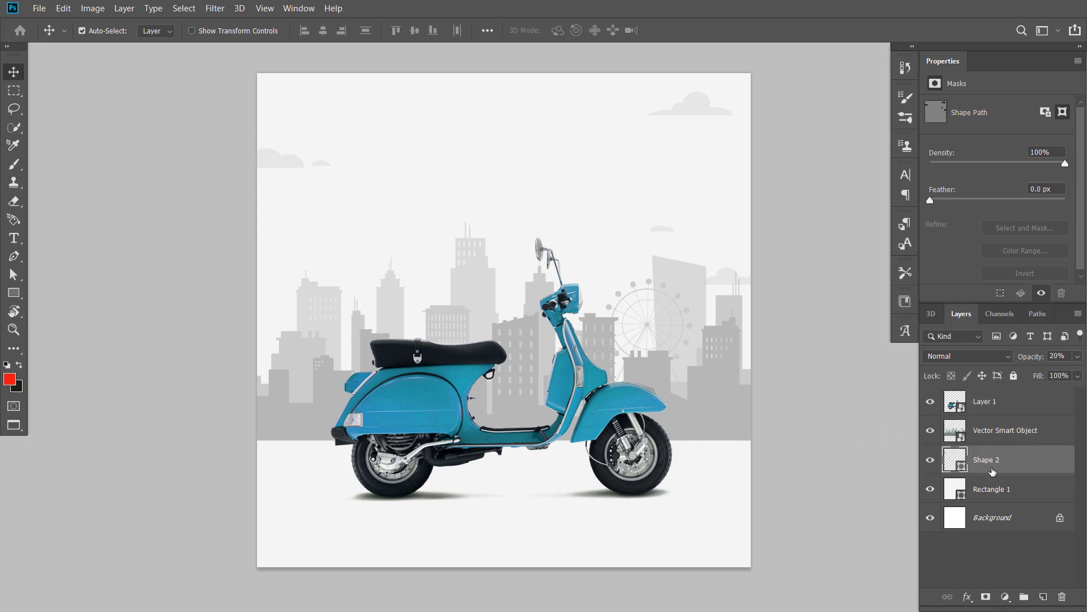
key(t)
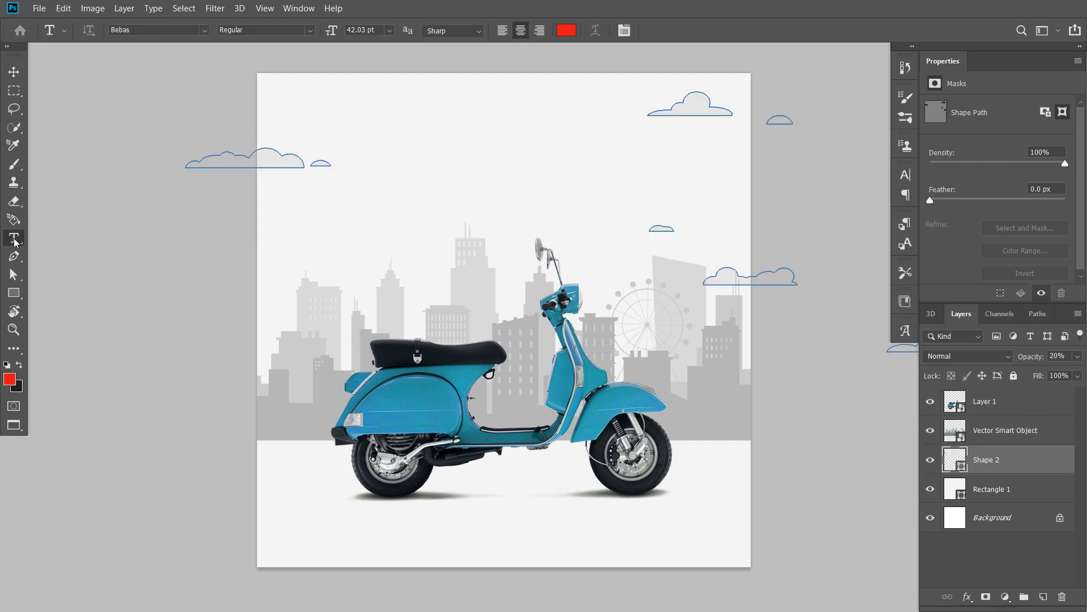
Add the NOISY AND heading above the skyline, enlarge it and select NOISY for resizing.
click(417, 134)
text(NOISY AND)
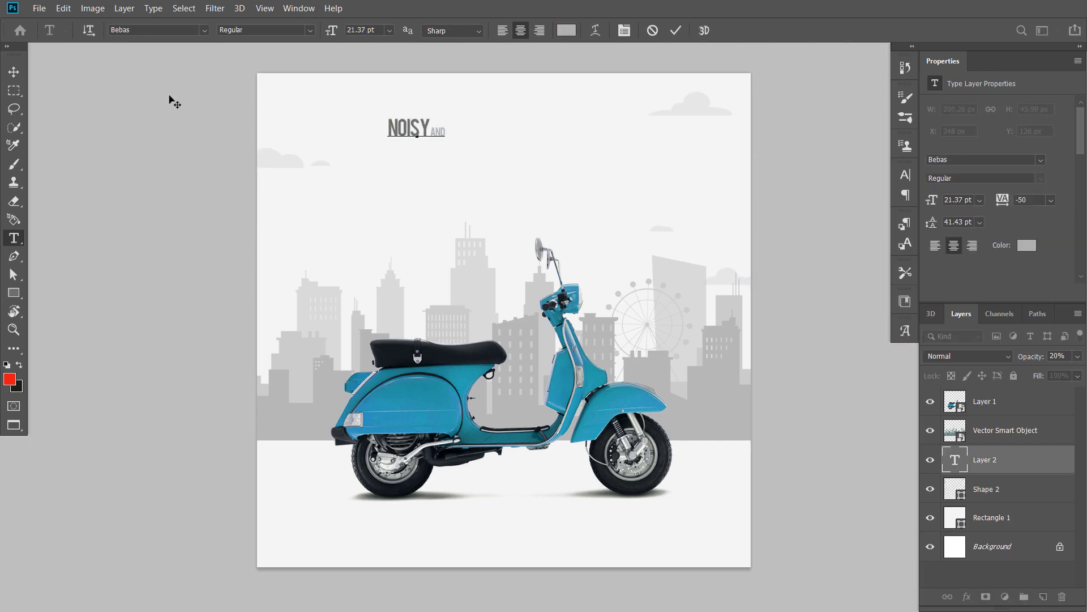
click(14, 72)
click(428, 126)
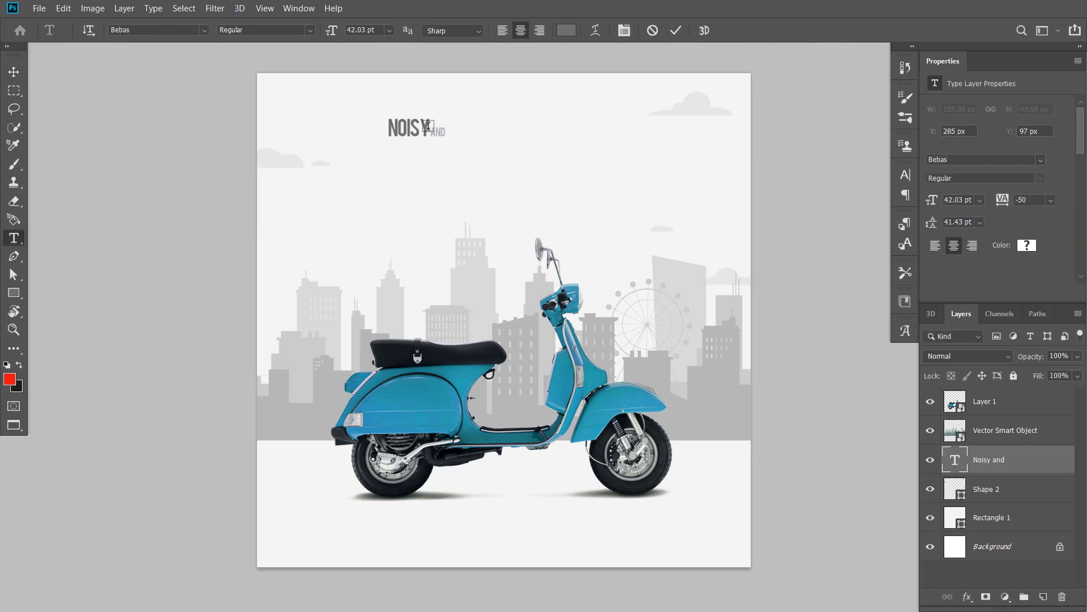
click(14, 72)
key(ctrl+t)
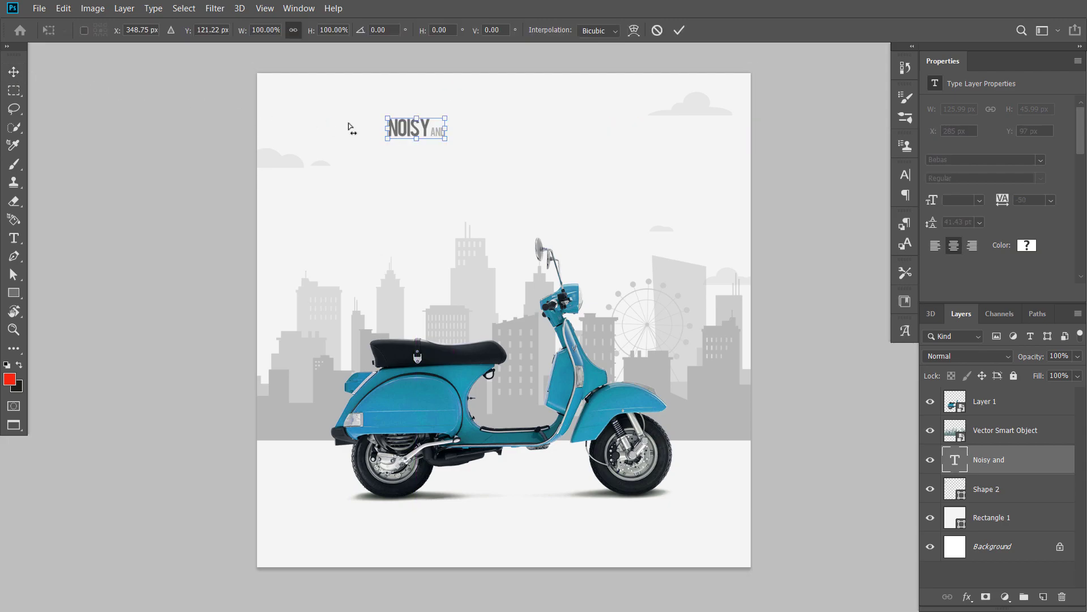
mouse_move(447, 138)
mouse_down()
mouse_move(576, 193)
mouse_move(544, 170)
mouse_move(499, 165)
mouse_move(602, 184)
mouse_up()
key(Return)
key(t)
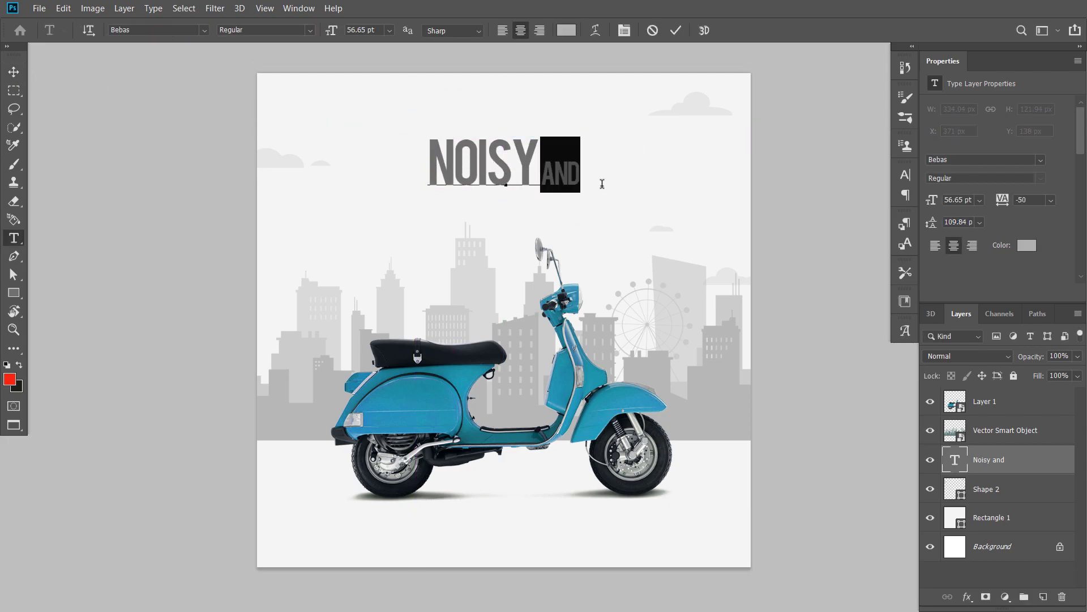
drag(539, 167, 350, 161)
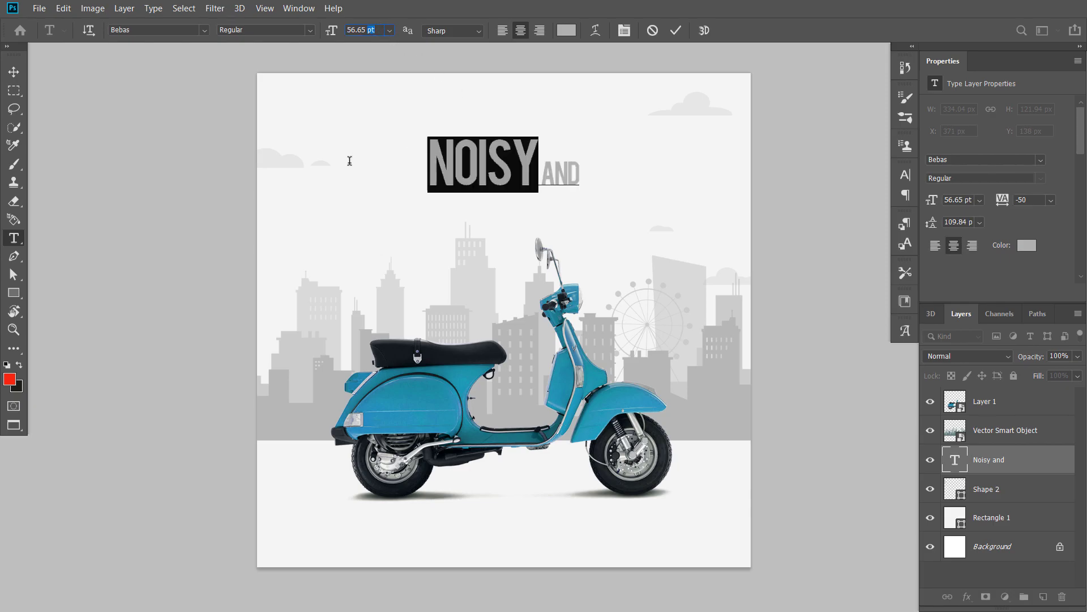
click(15, 72)
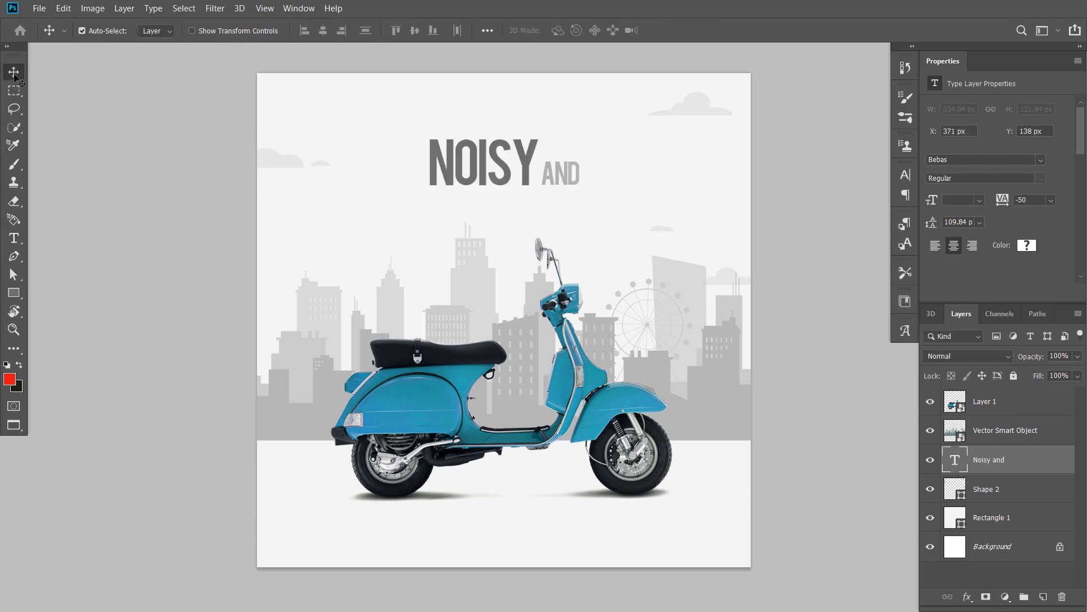
Add a POLLUTING line, scale it to about 265%, and place it under NOISY AND.
key(t)
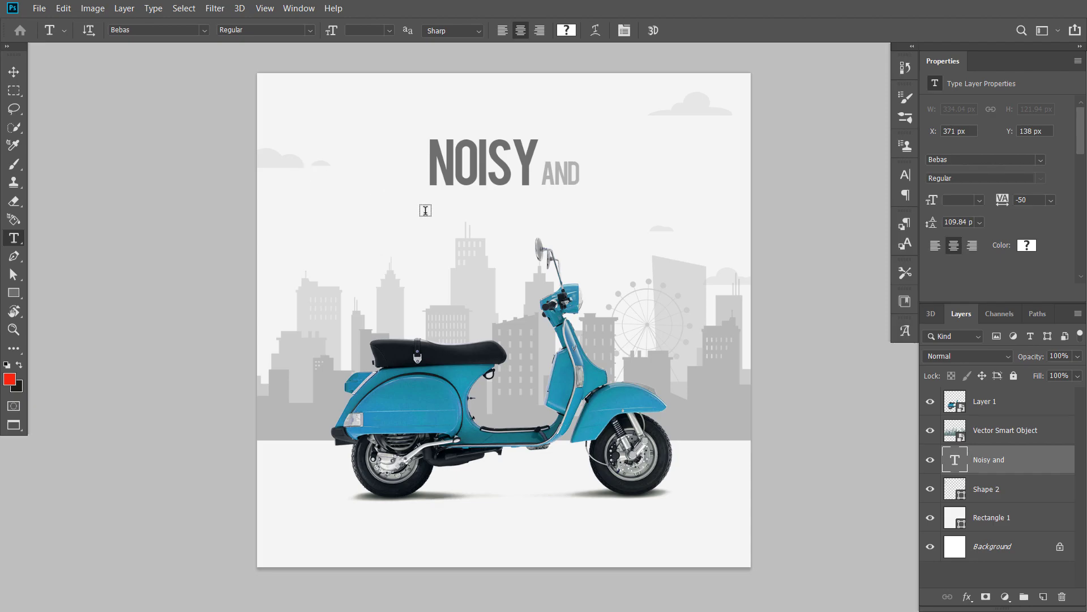
click(425, 210)
text(Polluting)
click(14, 72)
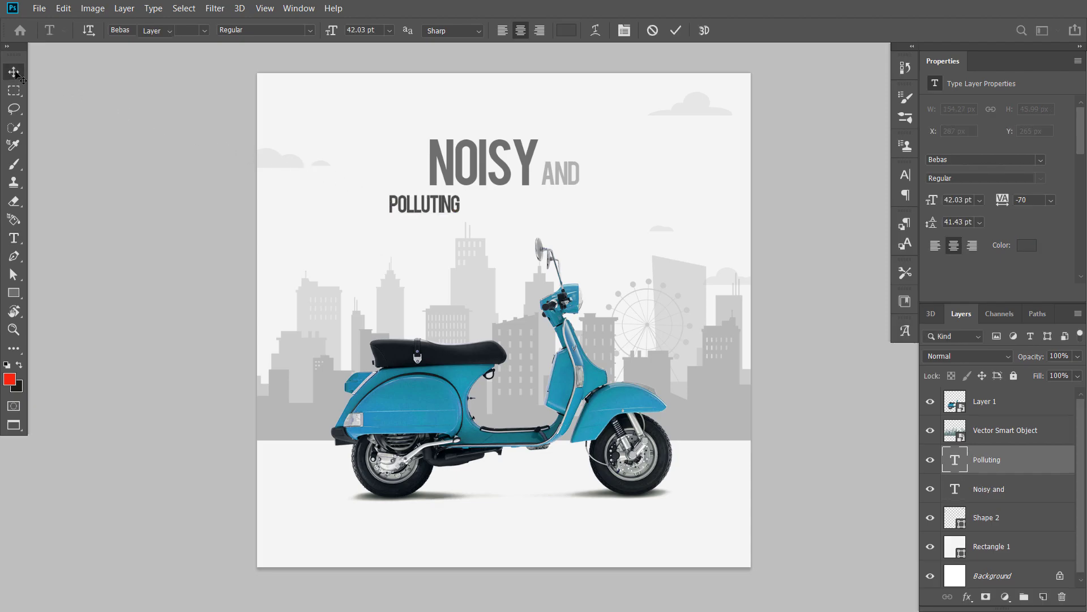
key(ctrl+t)
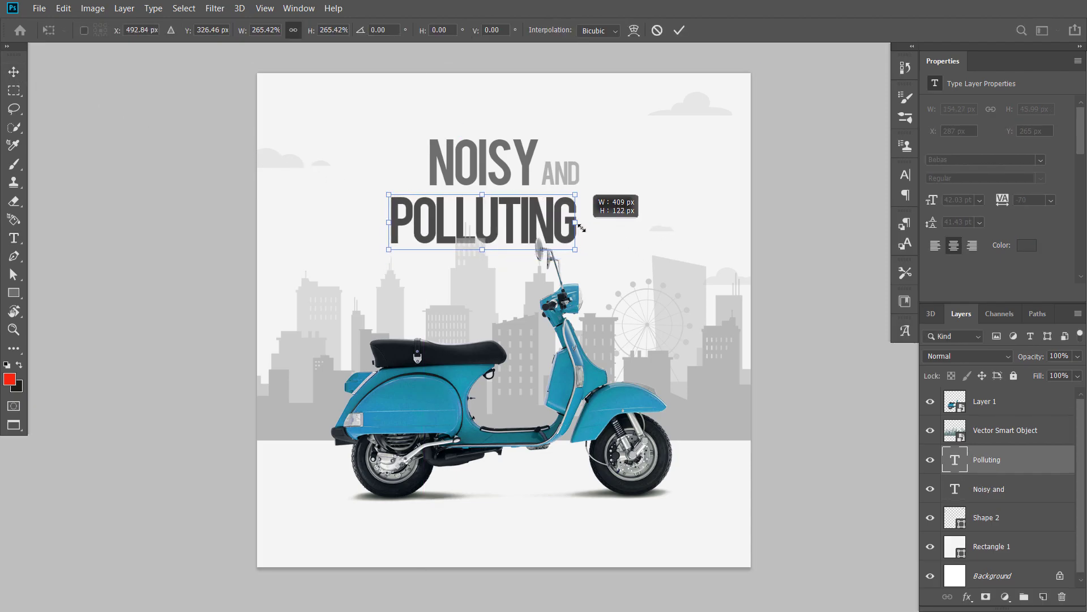
drag(458, 217, 568, 246)
drag(519, 212, 539, 196)
key(Return)
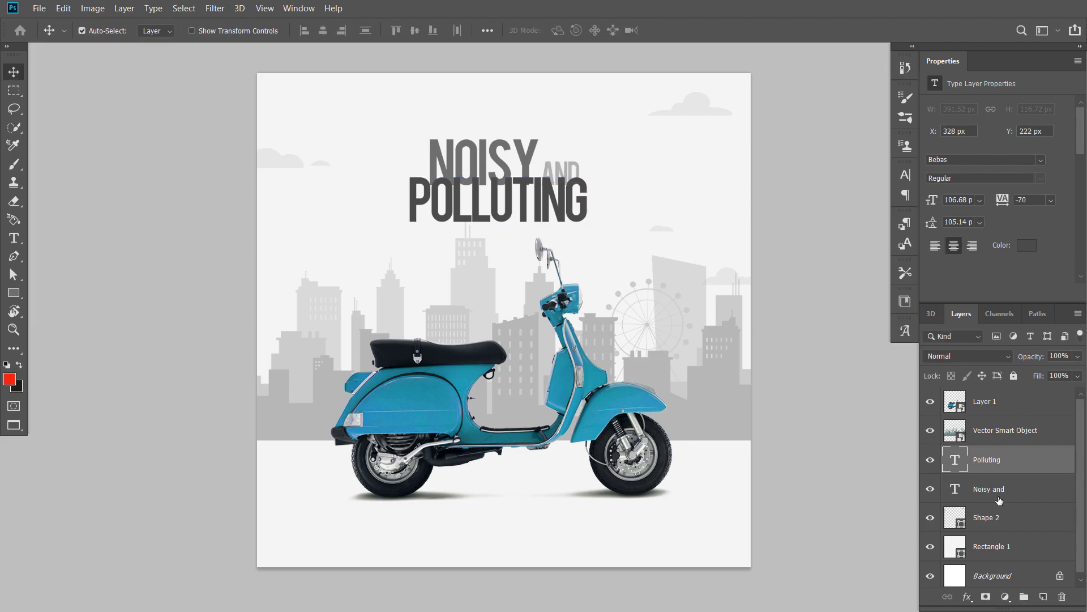
Move both text layers to the top of the stack and adjust their spacing.
shift+click(998, 500)
drag(999, 500, 1003, 391)
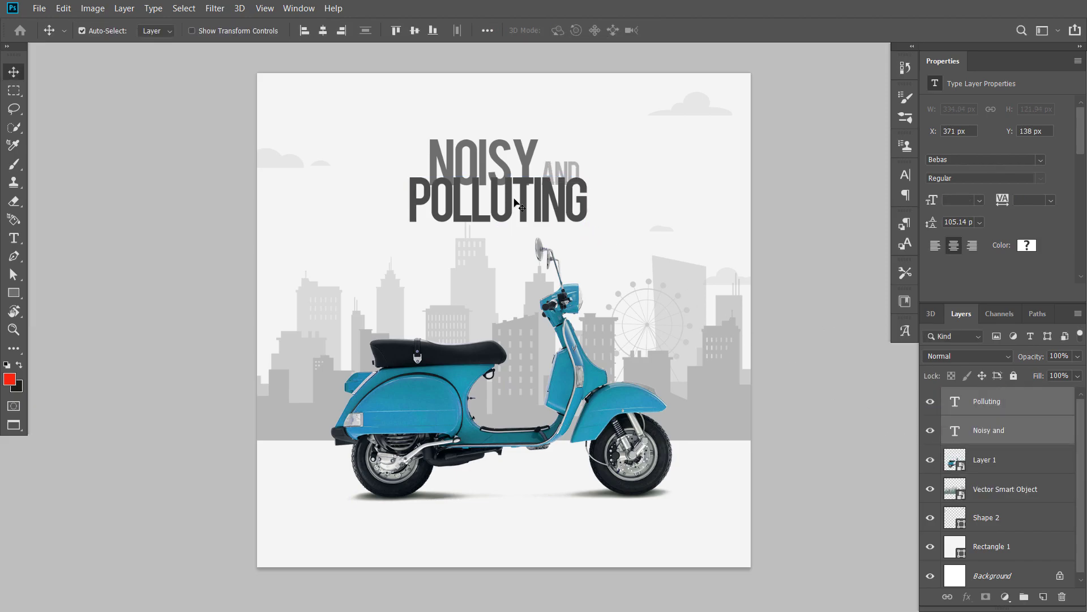
drag(516, 195, 515, 199)
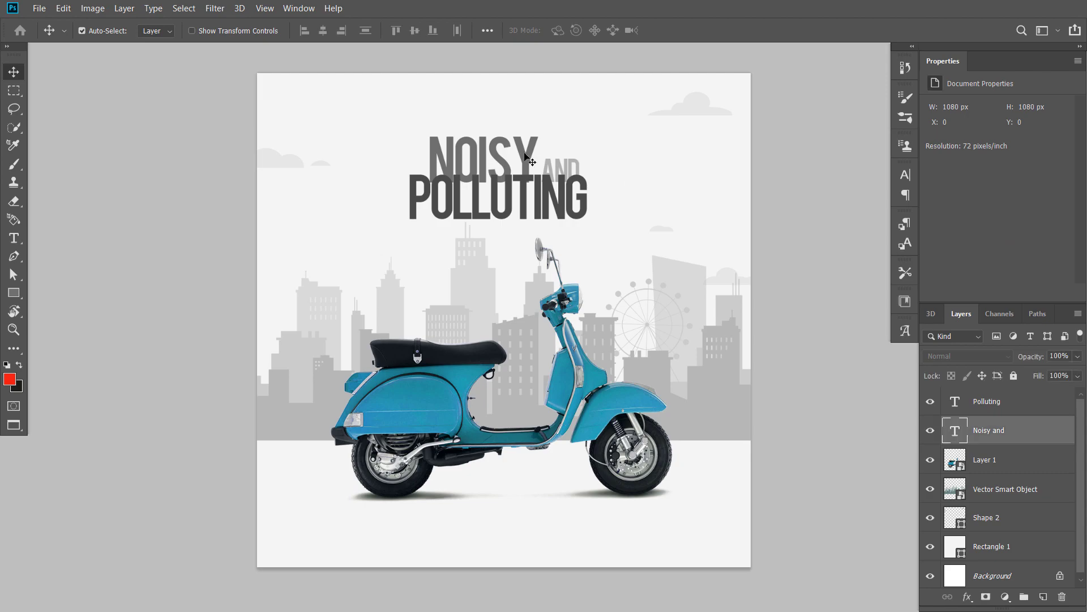
drag(499, 161, 499, 153)
drag(498, 198, 499, 205)
drag(526, 143, 524, 150)
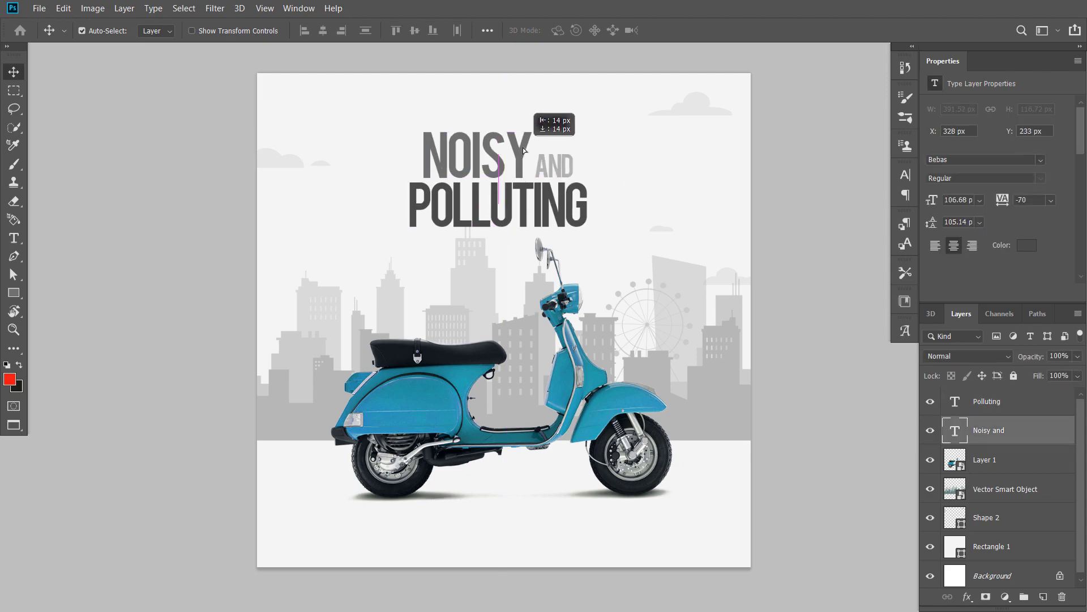
Enlarge both headline lines together to about 137% and centre them on the canvas.
click(522, 215)
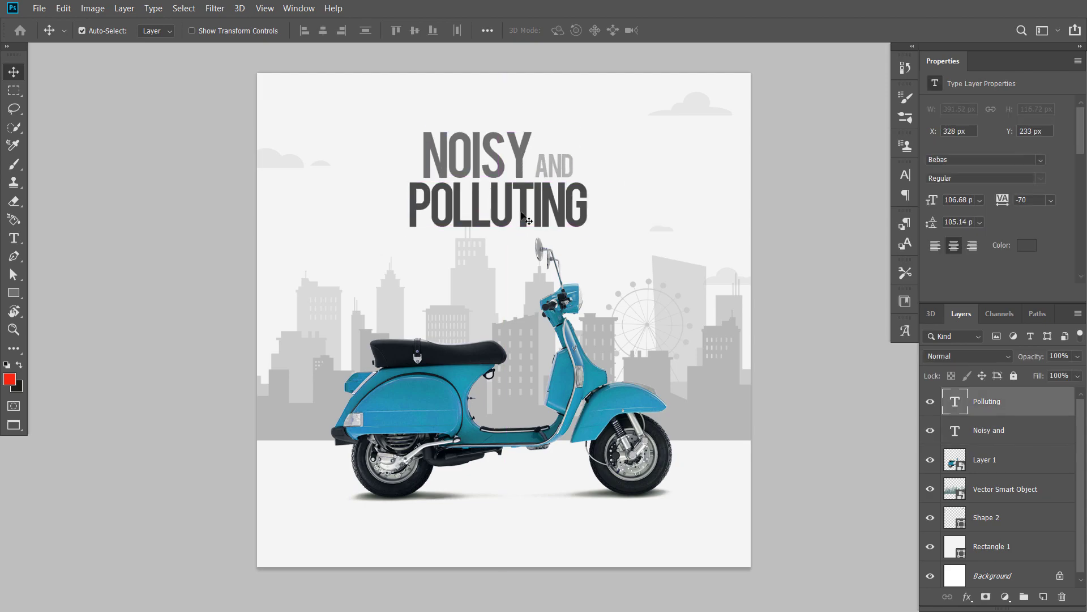
click(517, 162)
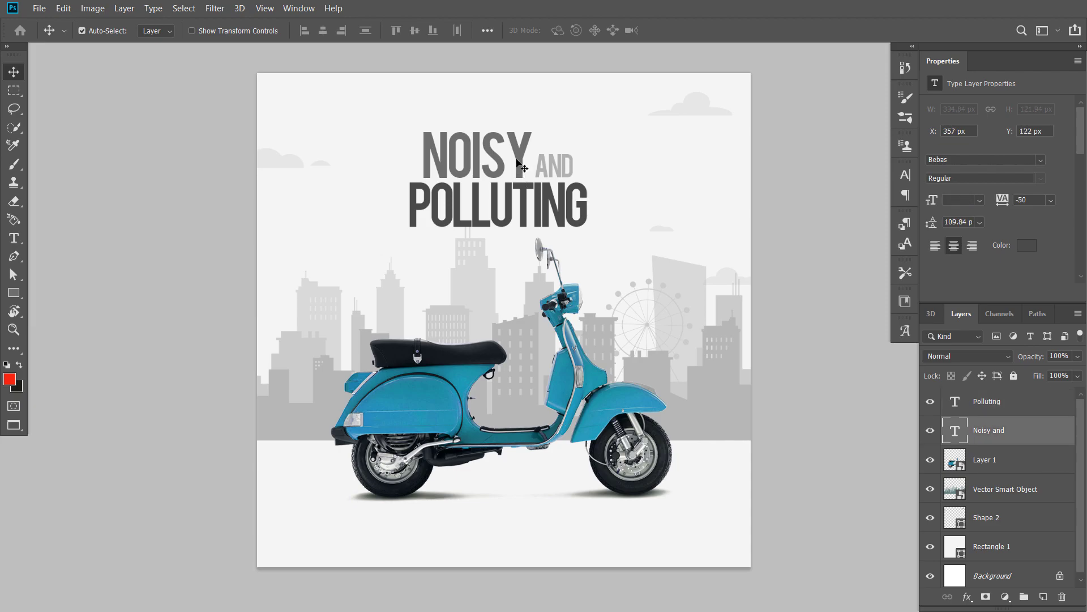
shift+click(527, 194)
key(ctrl+t)
drag(633, 271, 668, 300)
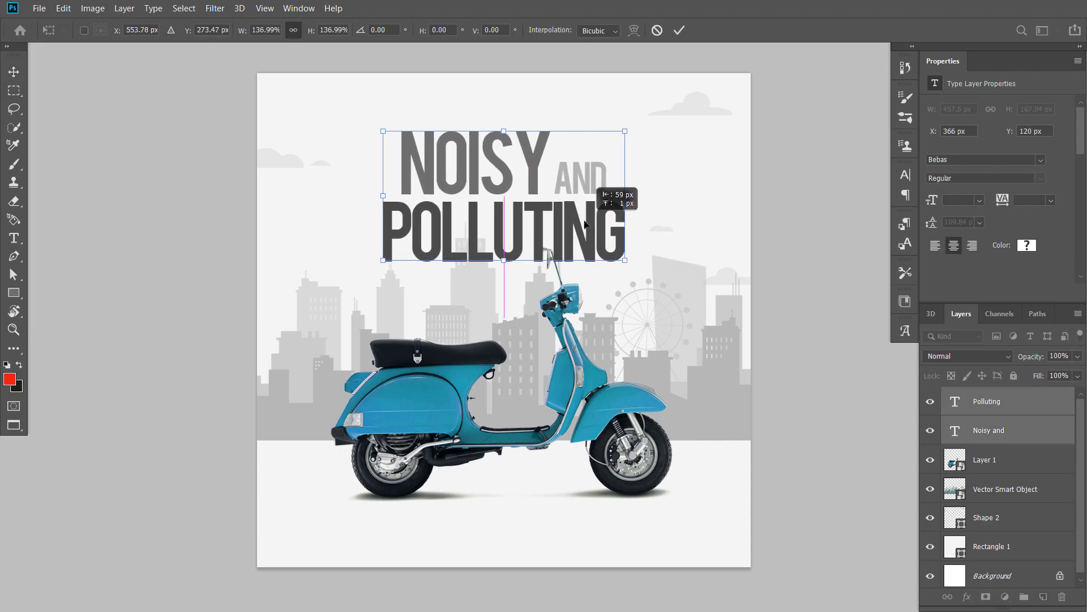
drag(617, 250, 585, 224)
key(Return)
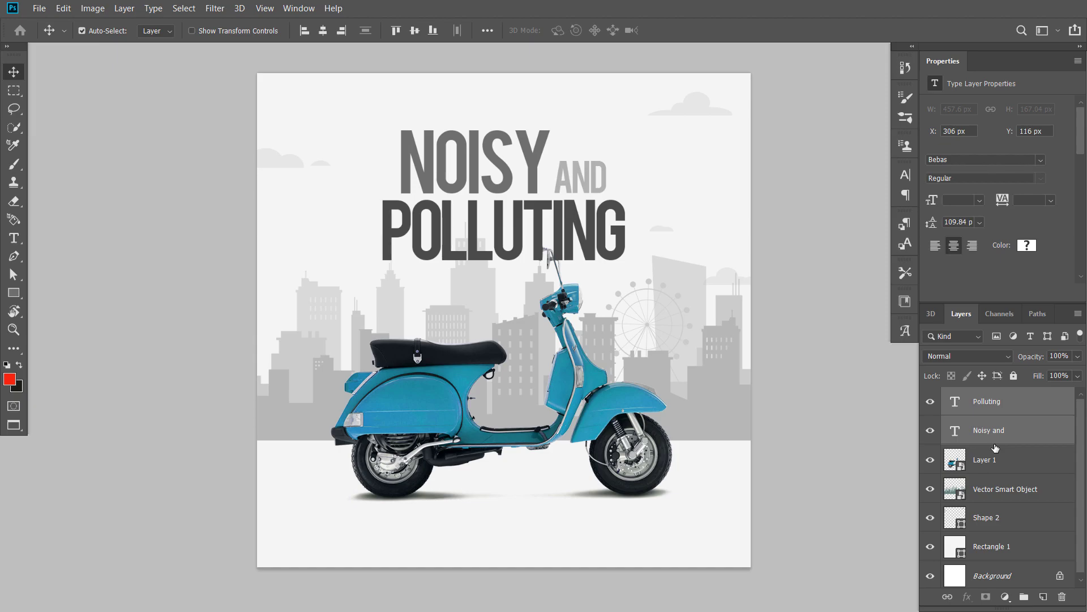
Move both text layers below the scooter layer and nudge NOISY AND slightly lower.
drag(995, 447, 992, 476)
click(815, 370)
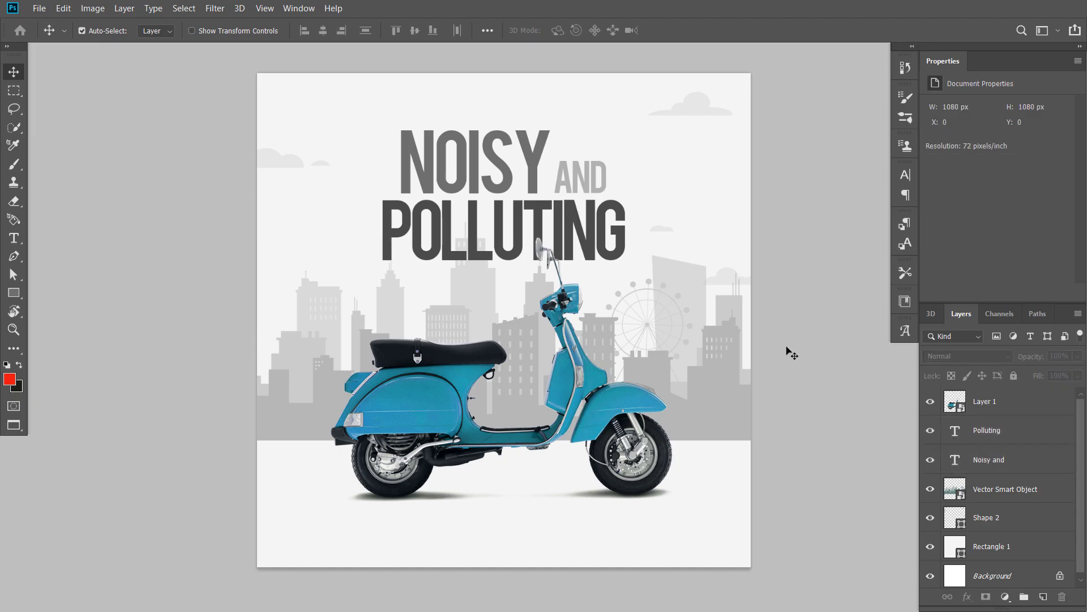
drag(530, 158, 530, 165)
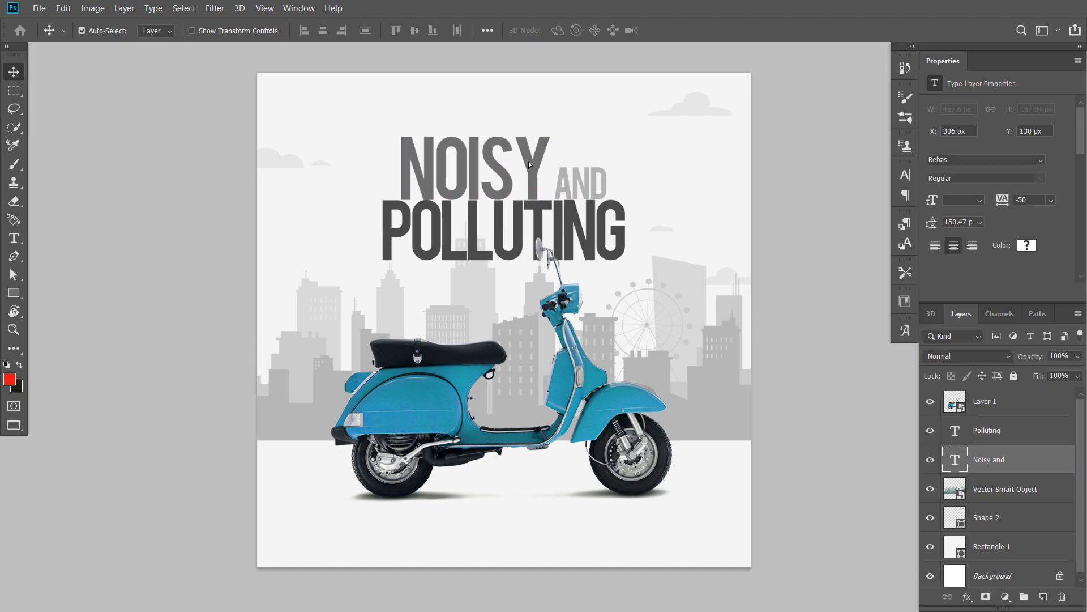
click(785, 249)
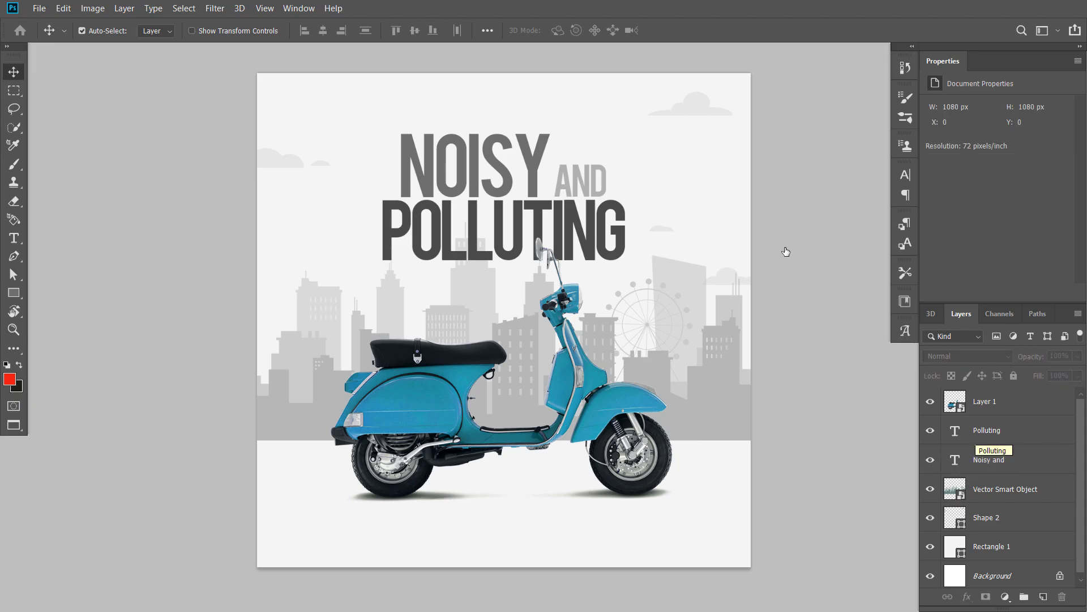
click(1009, 549)
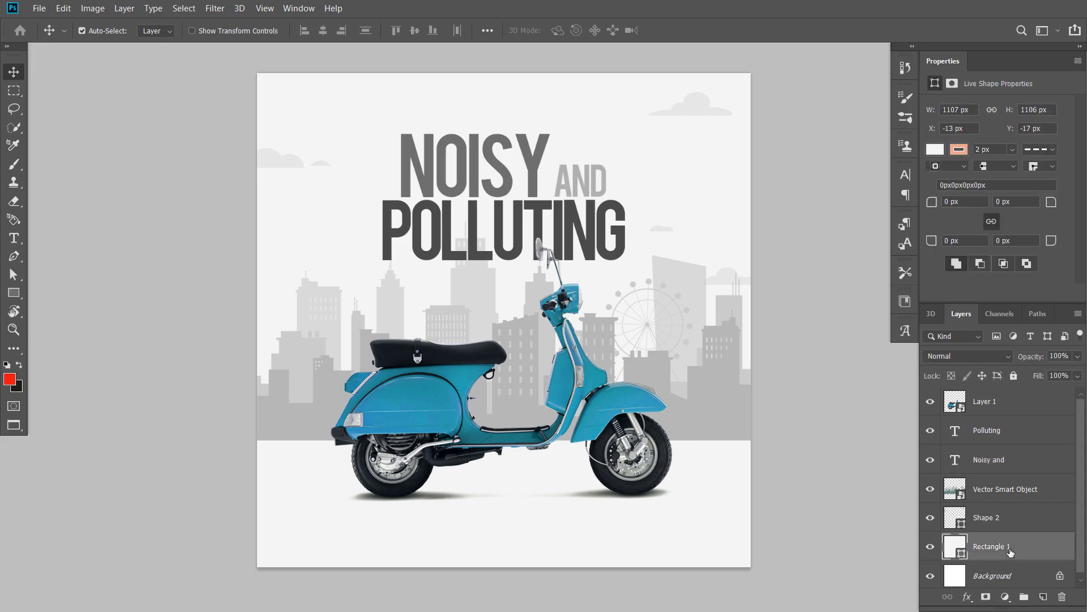
Group Layer 1 through Rectangle 1 into Group 1 and duplicate the group.
shift+click(998, 404)
key(ctrl+g)
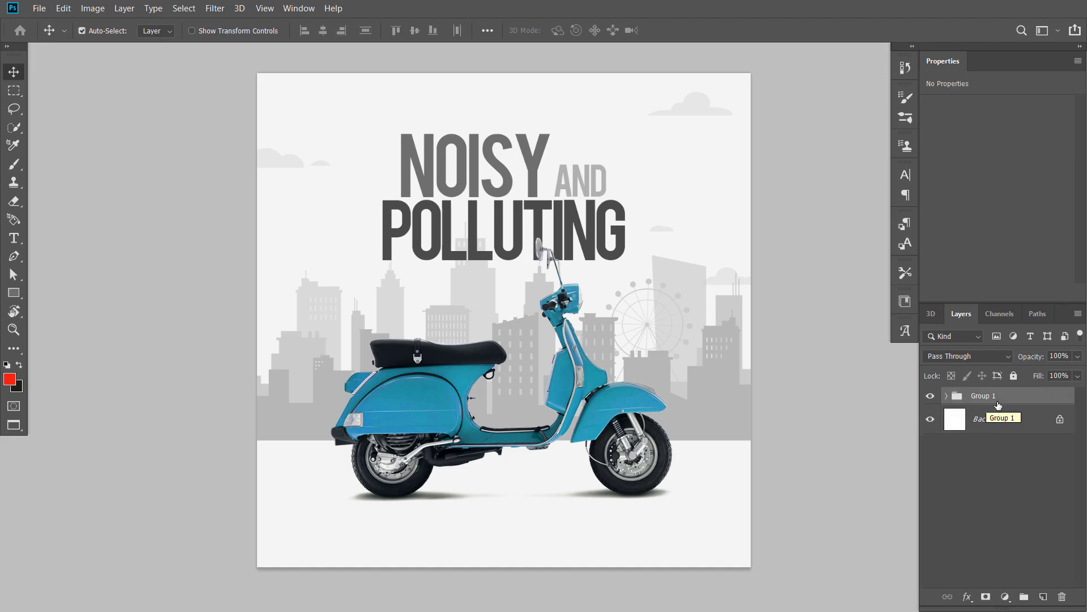
right_click(986, 403)
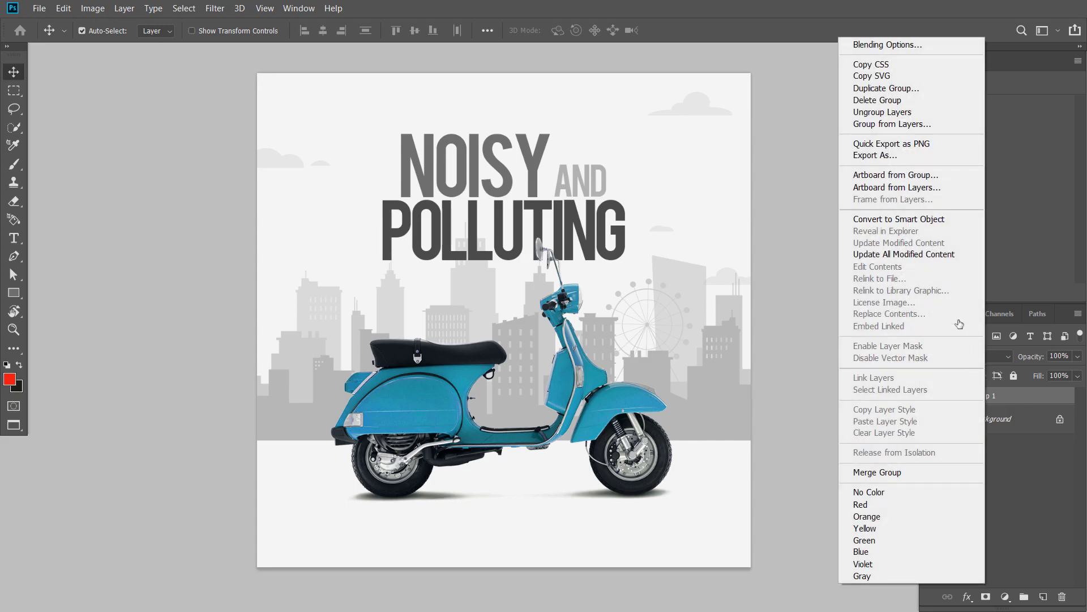
click(878, 86)
click(661, 158)
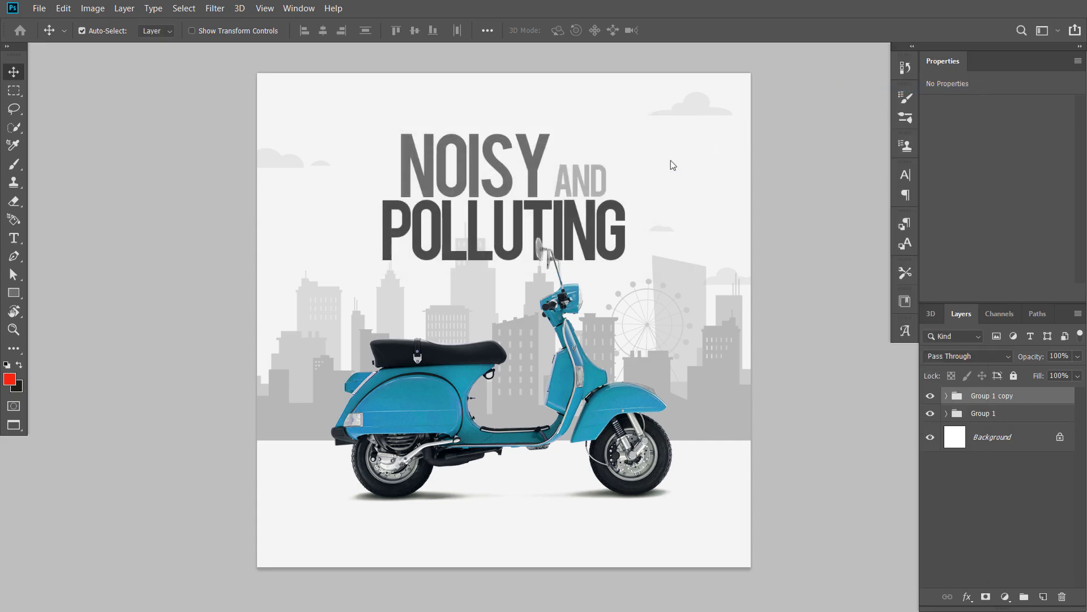
Hide the blue scooter in Group 1 copy and paste in the red scooter.
click(946, 396)
click(931, 420)
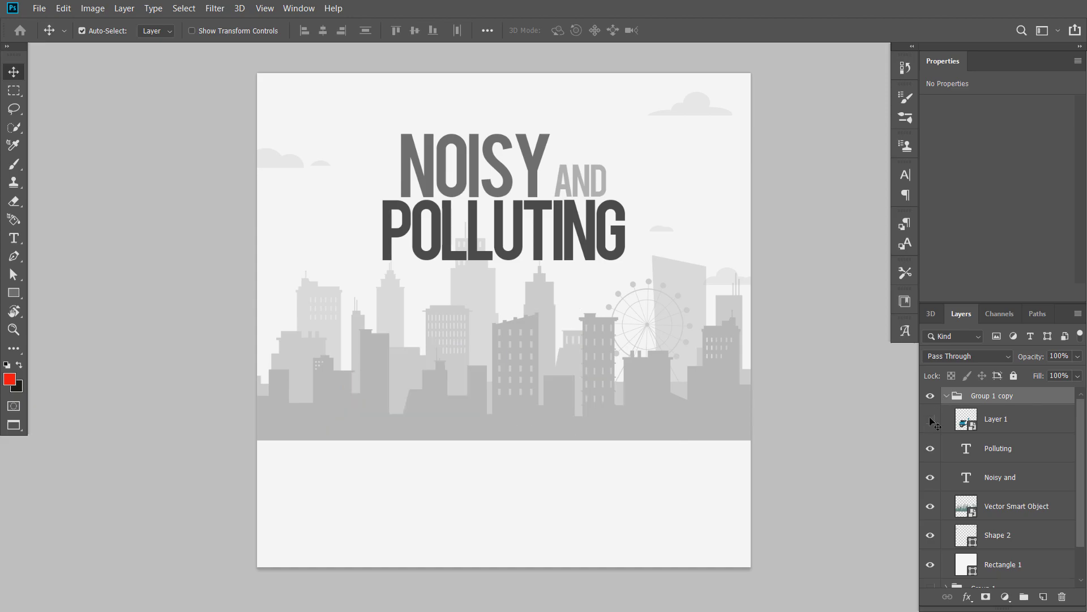
key(ctrl+v)
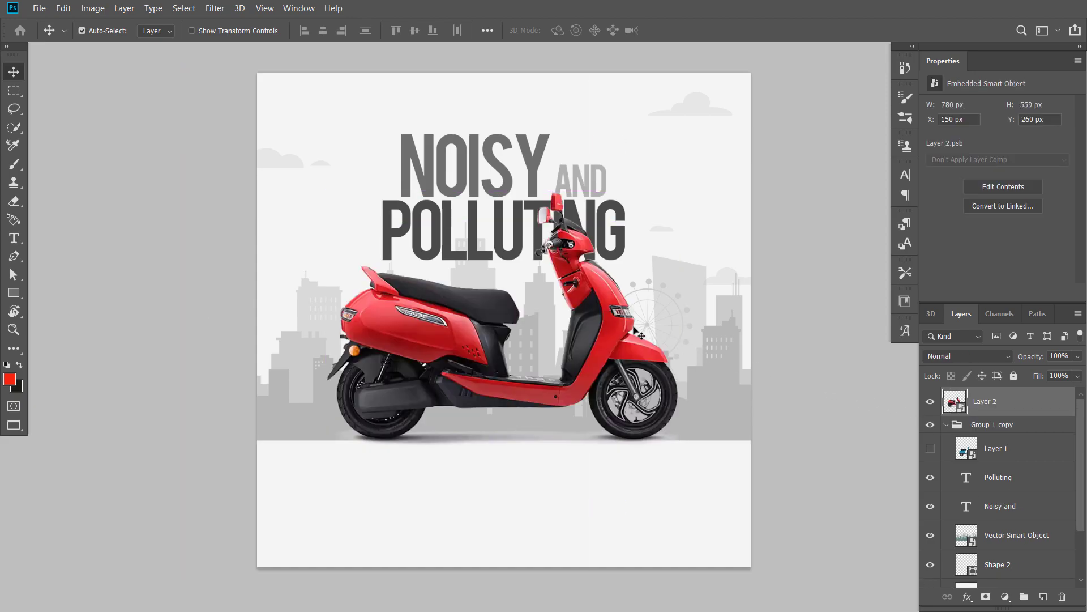
Put the red scooter on the road inside Group 1 copy and place the tree-and-hills at the left.
drag(611, 308, 608, 376)
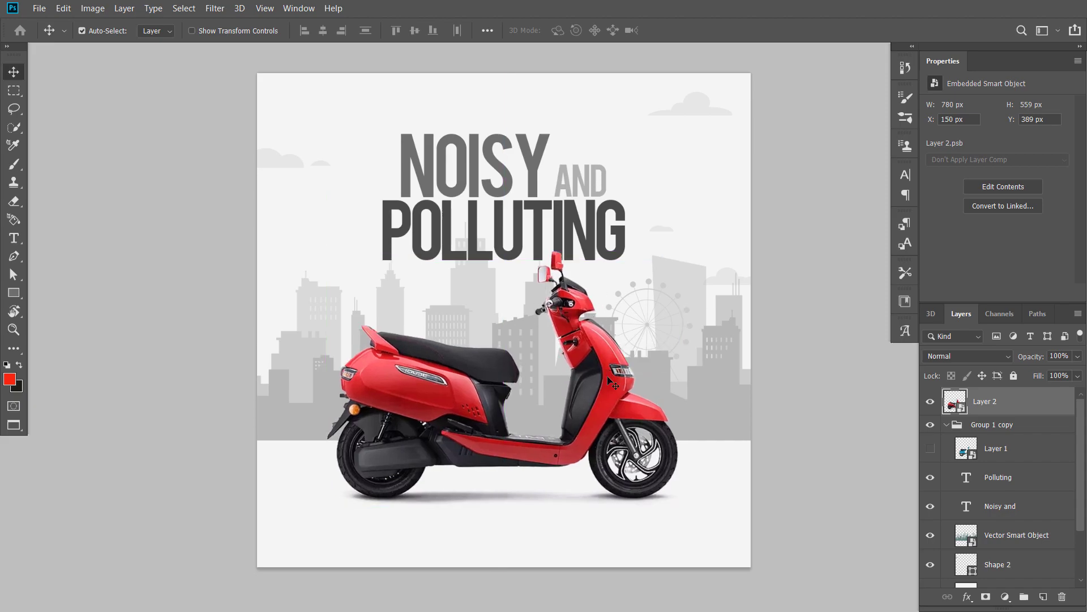
drag(980, 404, 1062, 597)
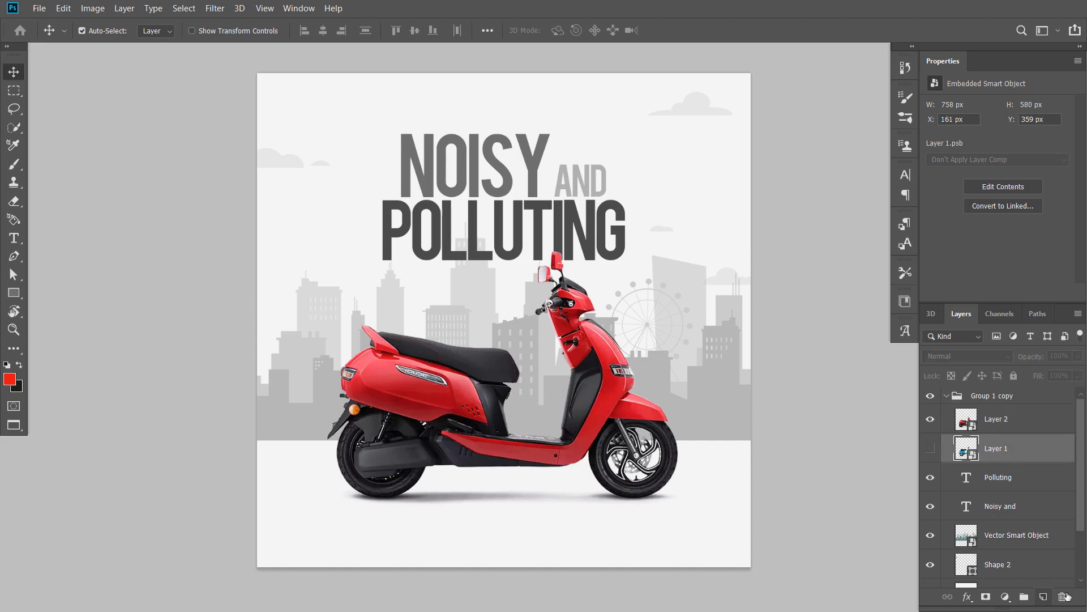
key(ctrl+v)
drag(358, 270, 254, 294)
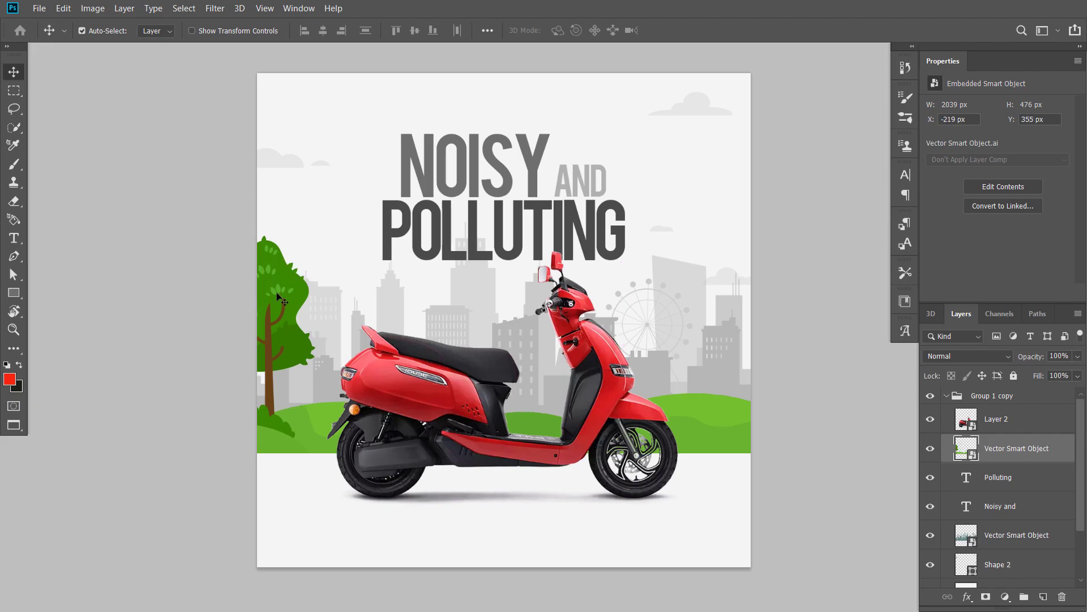
drag(253, 294, 269, 295)
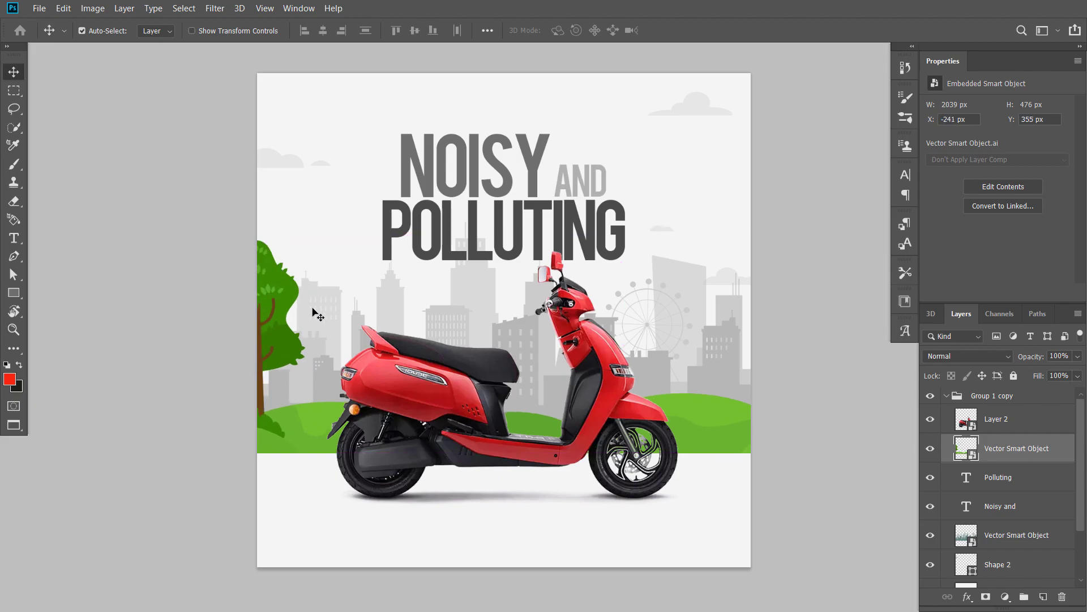
drag(602, 396, 601, 404)
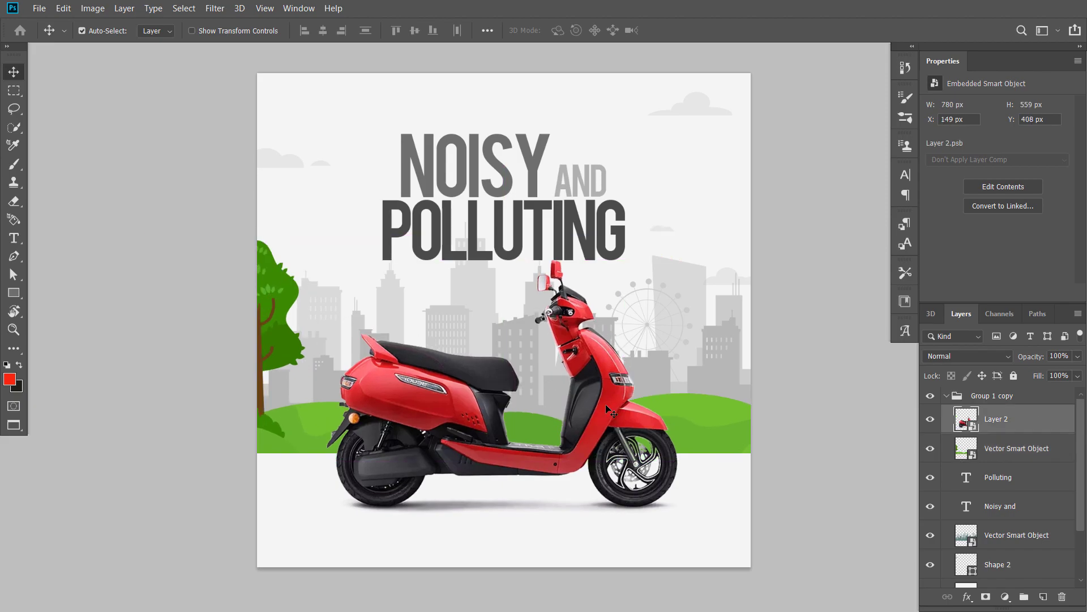
Retype the headline as AFFORDABLE AND over ECOFRIENDLY.
key(t)
click(515, 165)
double_click(515, 165)
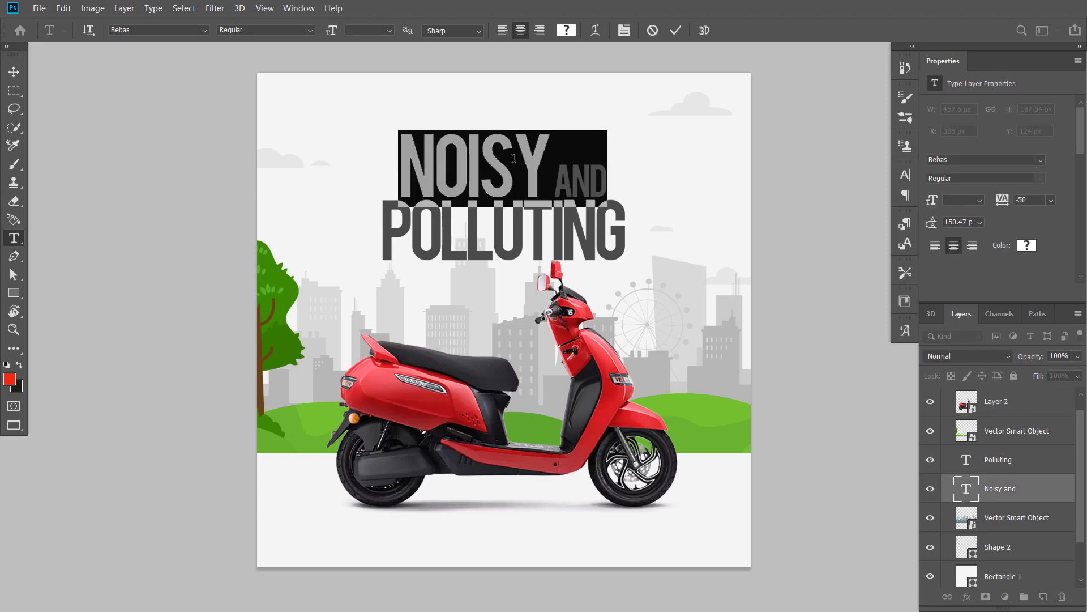
text(AFFORDABLE)
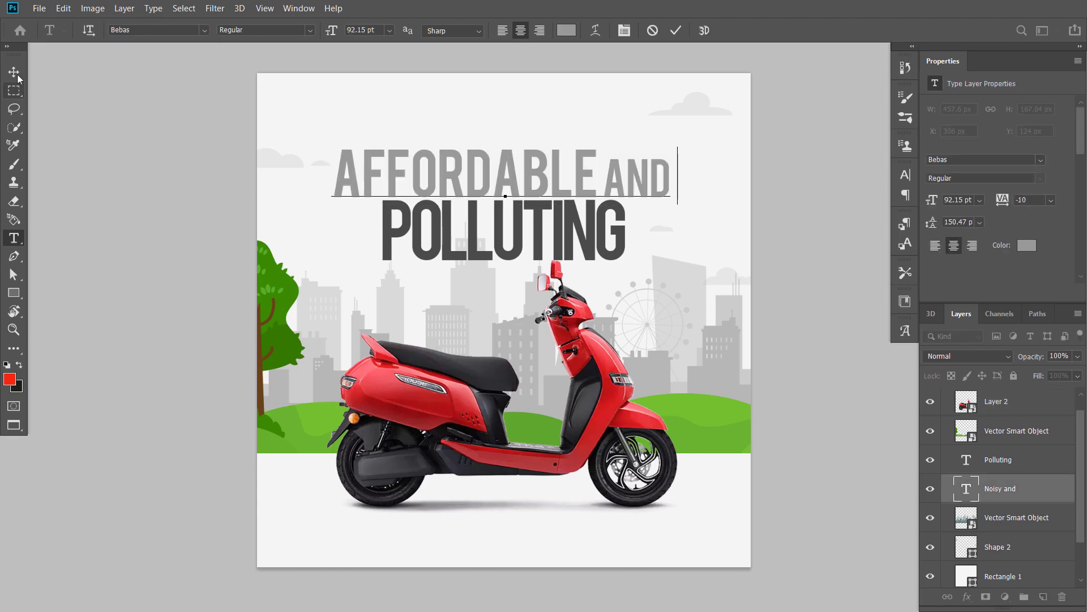
click(15, 73)
double_click(516, 234)
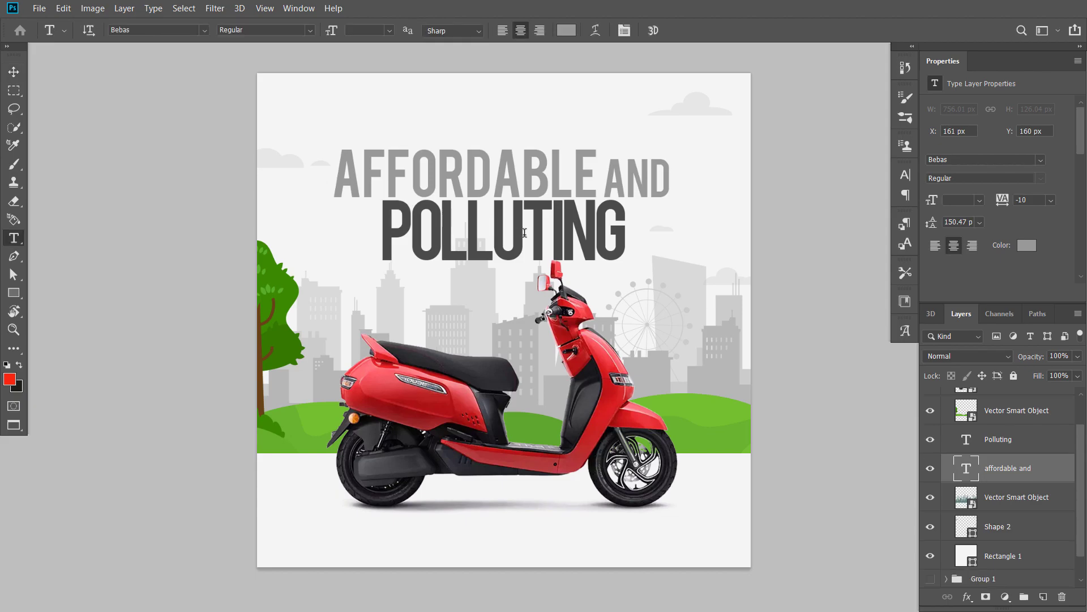
text(ecofriendly)
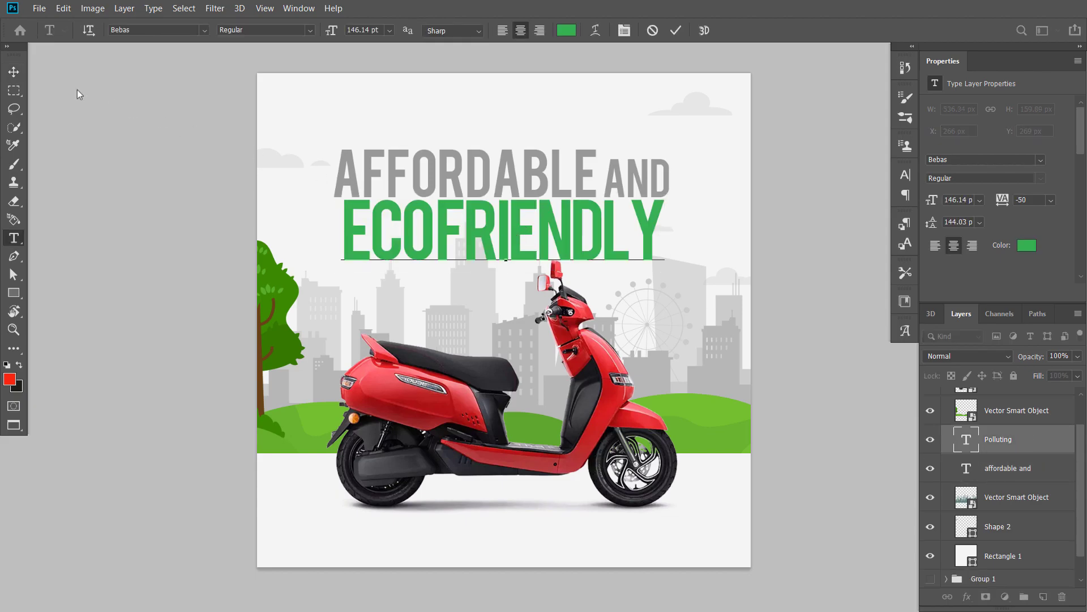
click(14, 72)
Shrink AFFORDABLE AND to about 70% and ECOFRIENDLY to about 91%, adjusting their positions.
click(556, 178)
key(ctrl+t)
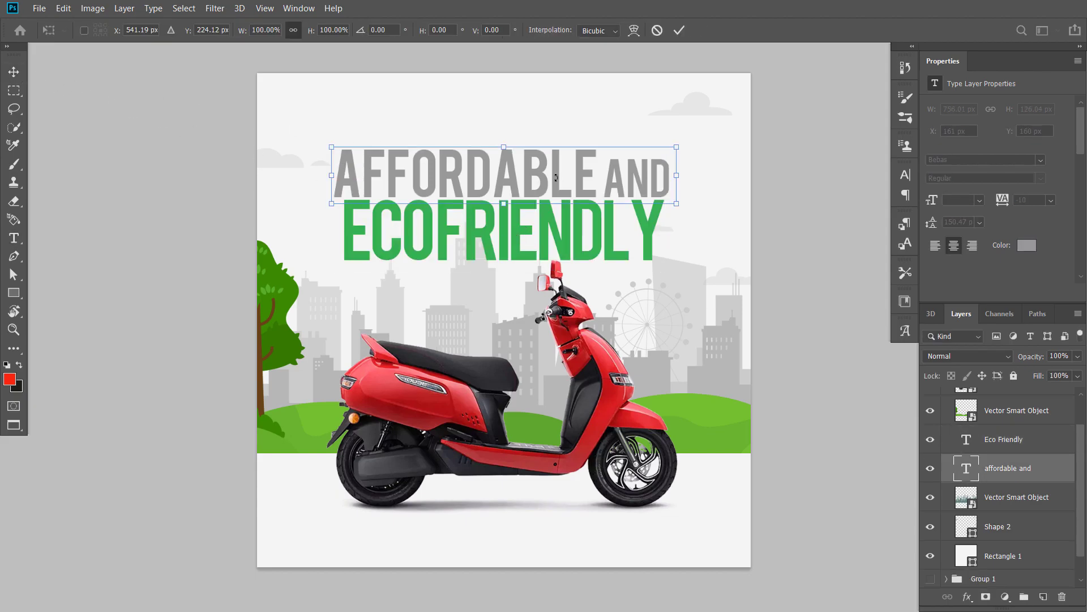
drag(677, 147, 623, 160)
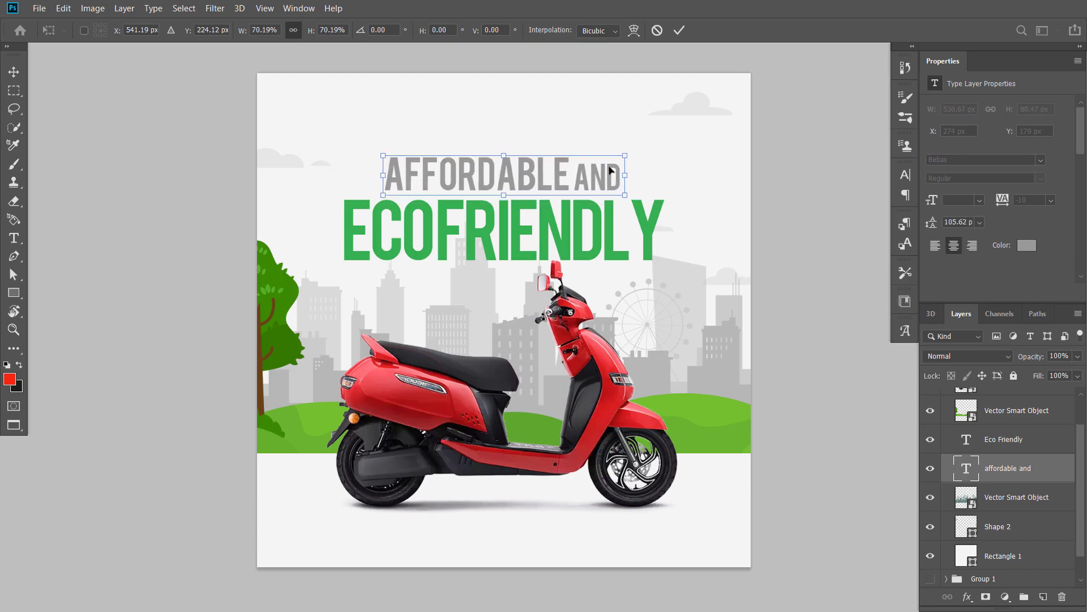
drag(533, 173, 535, 179)
key(Return)
click(547, 212)
key(ctrl+t)
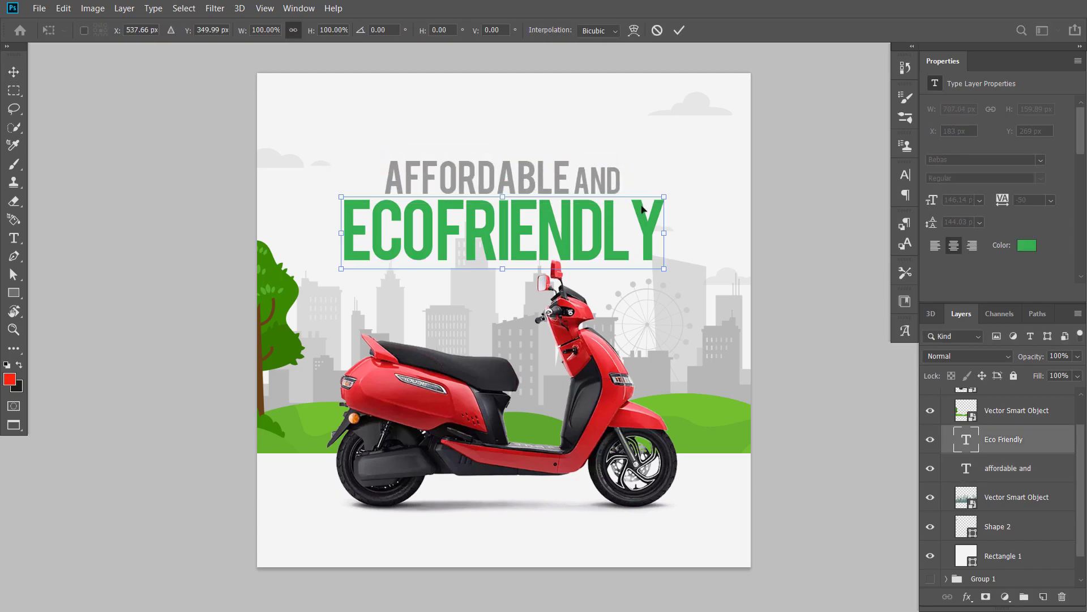
drag(665, 199, 650, 202)
drag(560, 233, 559, 226)
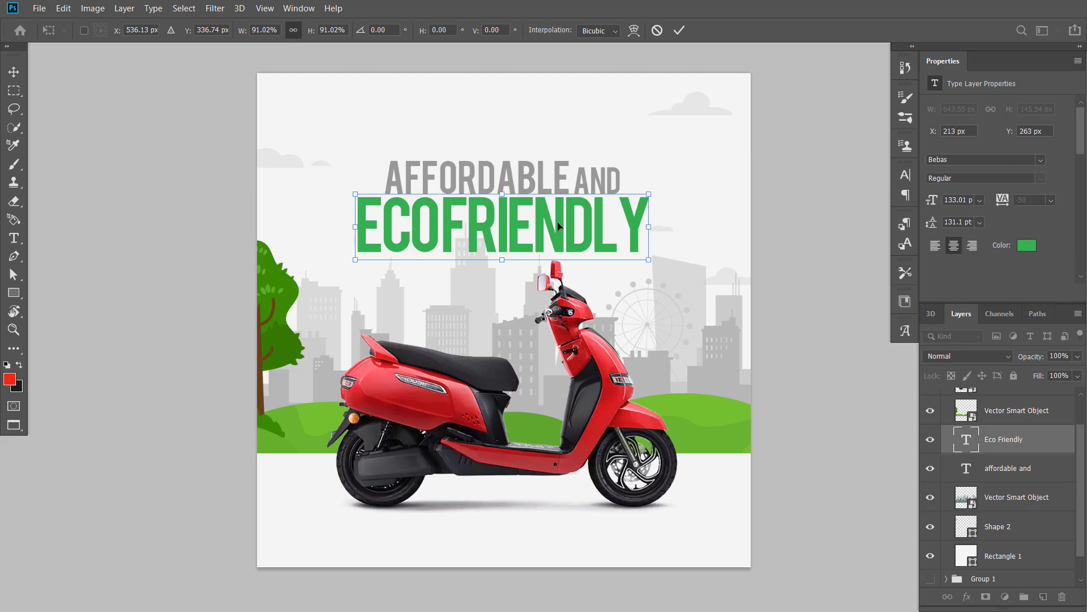
key(Return)
Recolour ECOFRIENDLY to the grass's light green #69b32e.
double_click(554, 221)
click(568, 32)
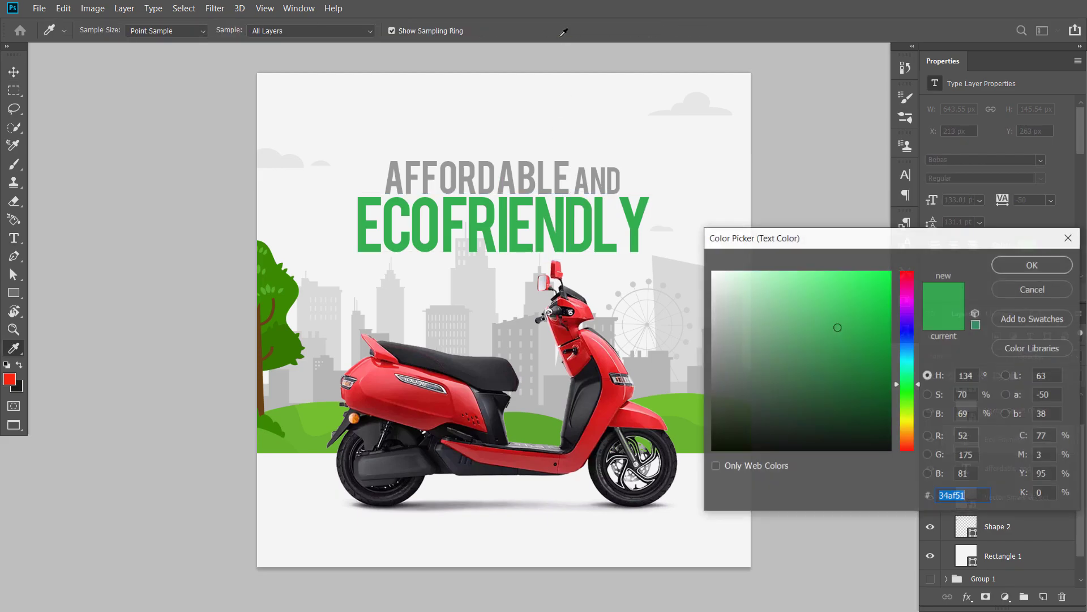
click(285, 313)
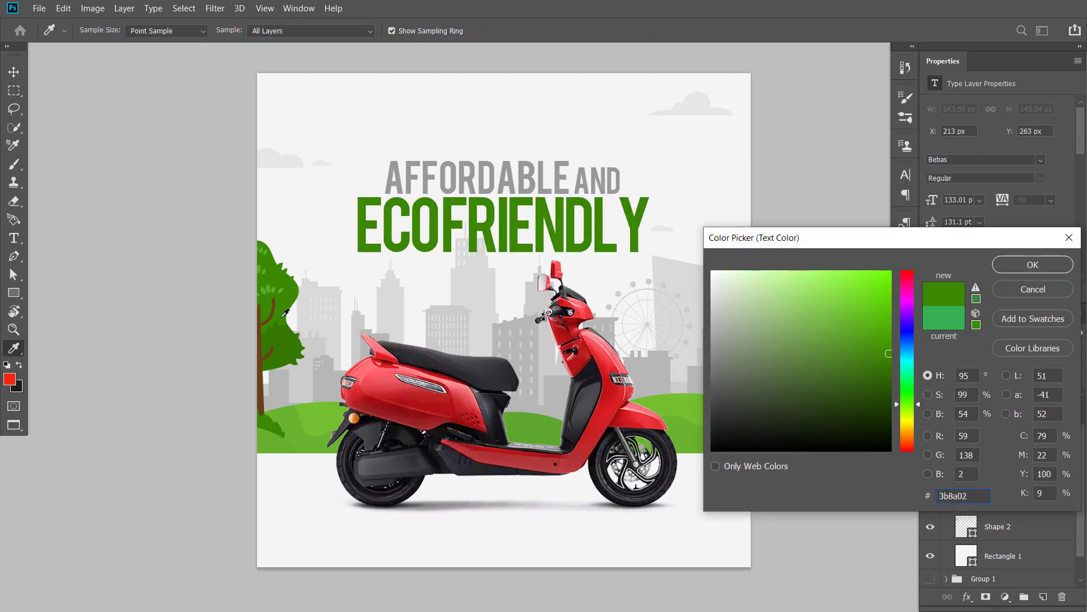
click(292, 424)
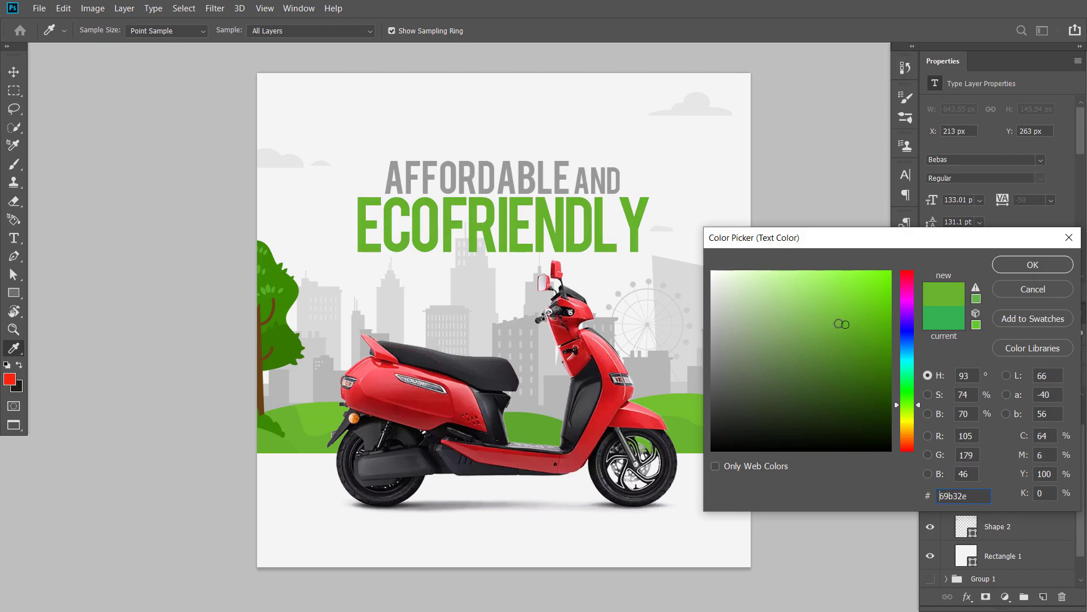
click(1034, 266)
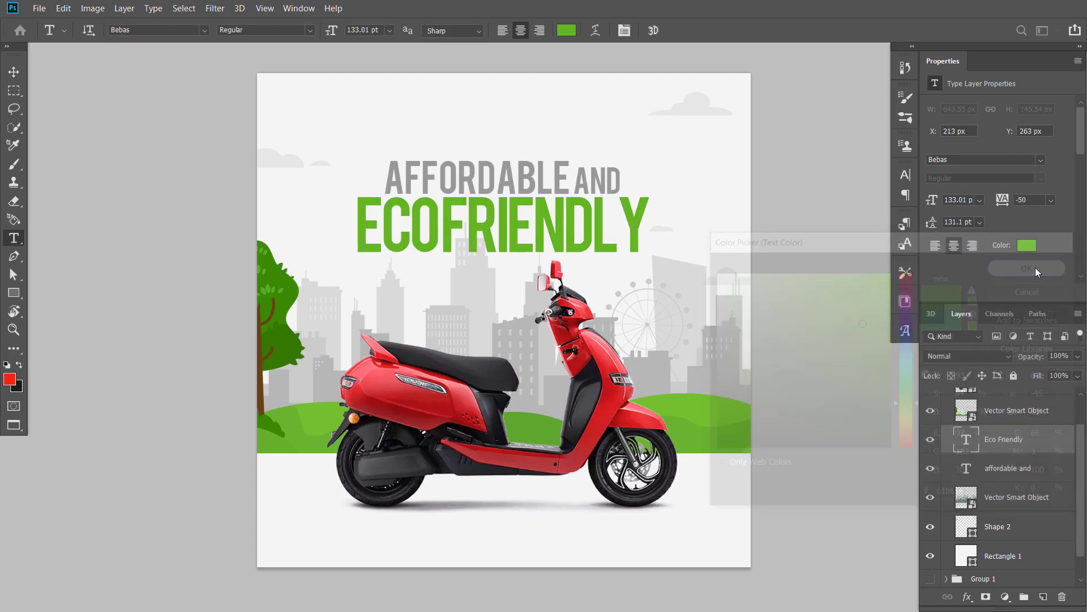
Push the left and right palm leaves into the top corners of the poster.
key(v)
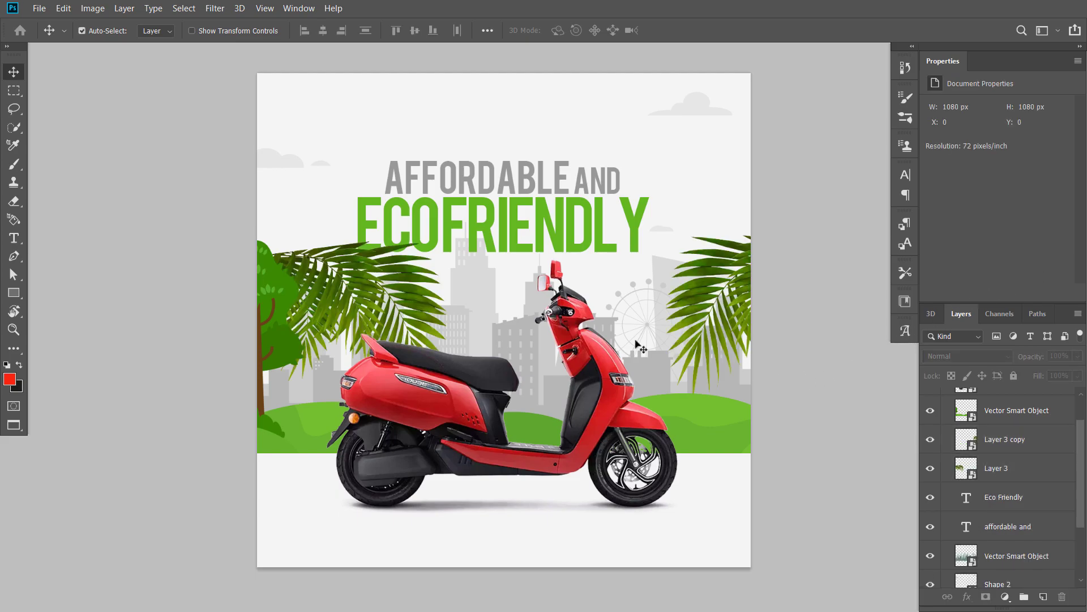
mouse_move(345, 316)
mouse_down()
mouse_move(401, 148)
mouse_move(351, 113)
mouse_up()
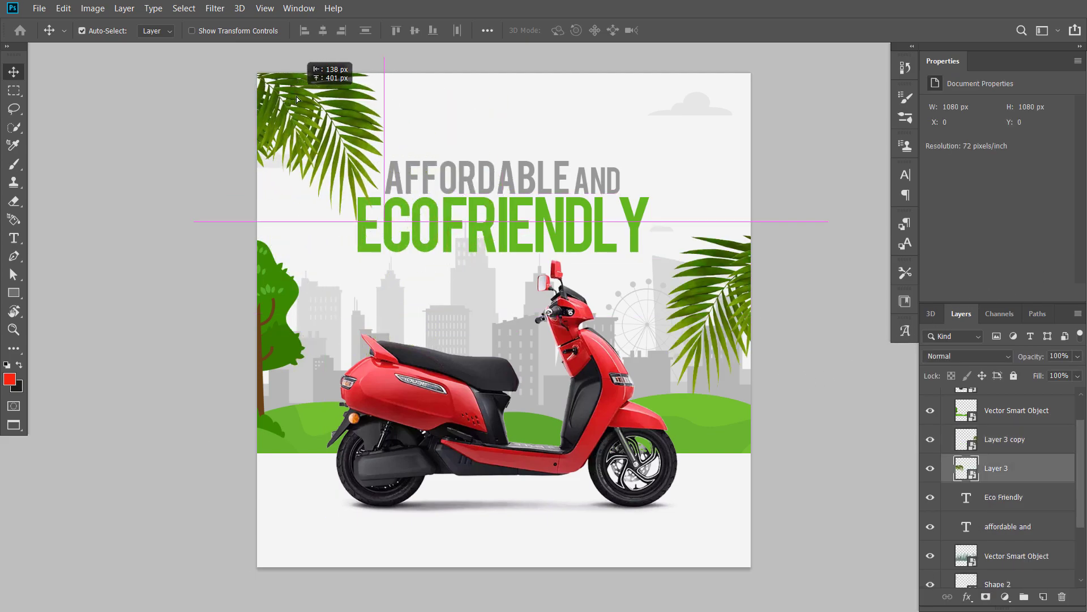
mouse_move(721, 287)
mouse_down()
mouse_move(517, 194)
mouse_move(700, 100)
mouse_up()
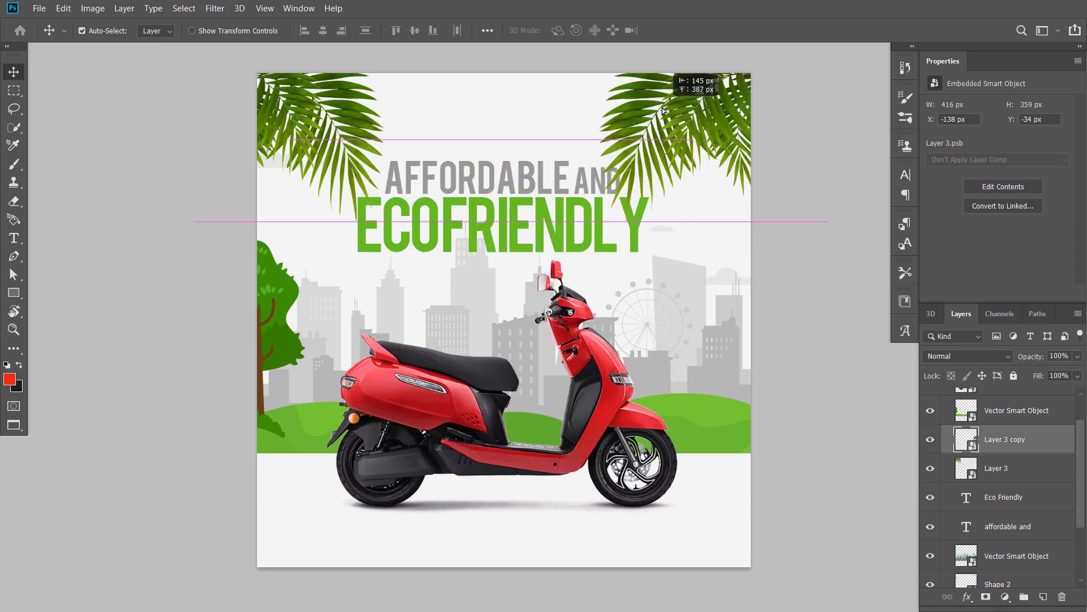
click(335, 119)
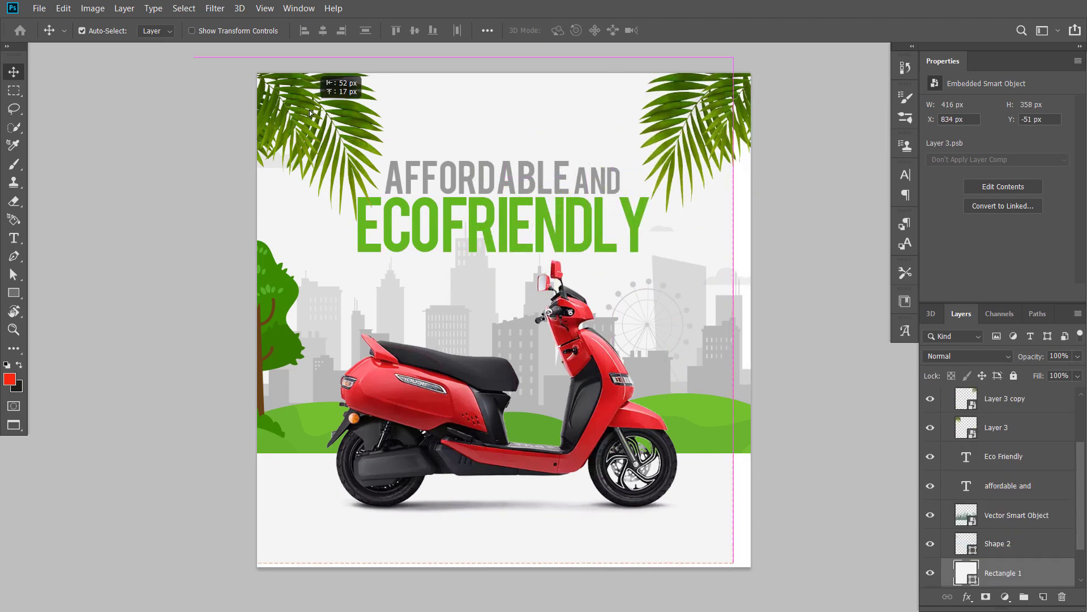
drag(356, 110, 329, 99)
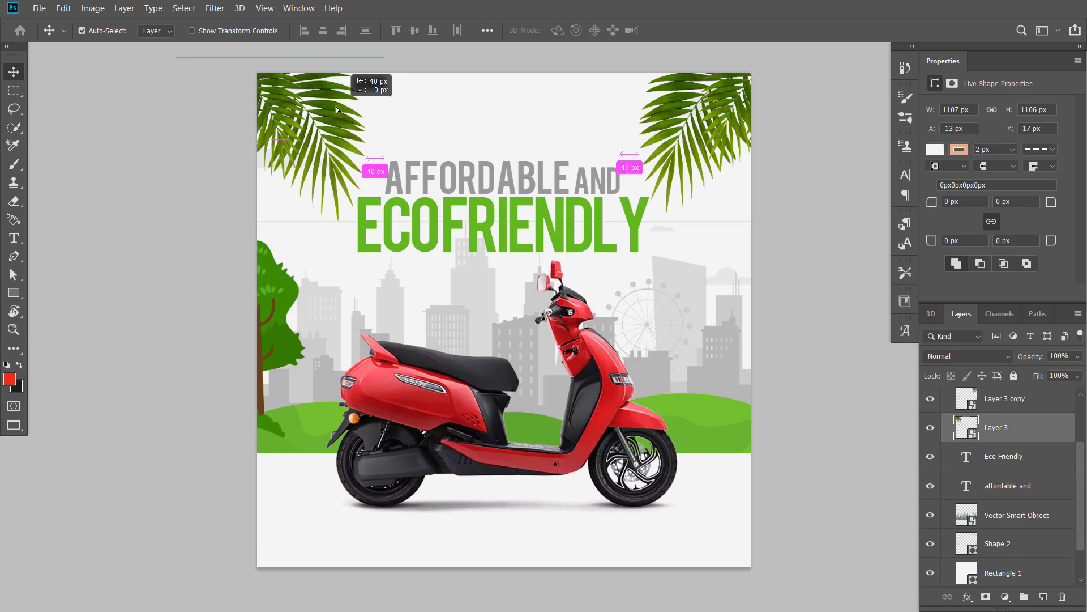
drag(669, 116, 689, 106)
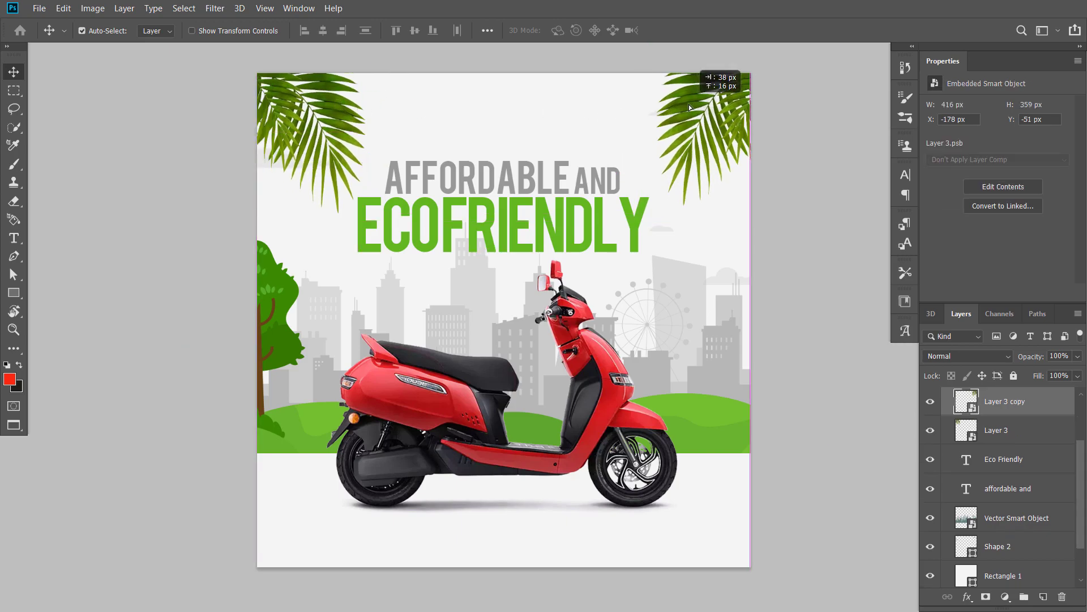
Lower the ECOFRIENDLY and AFFORDABLE AND headline lines slightly.
drag(572, 240, 573, 247)
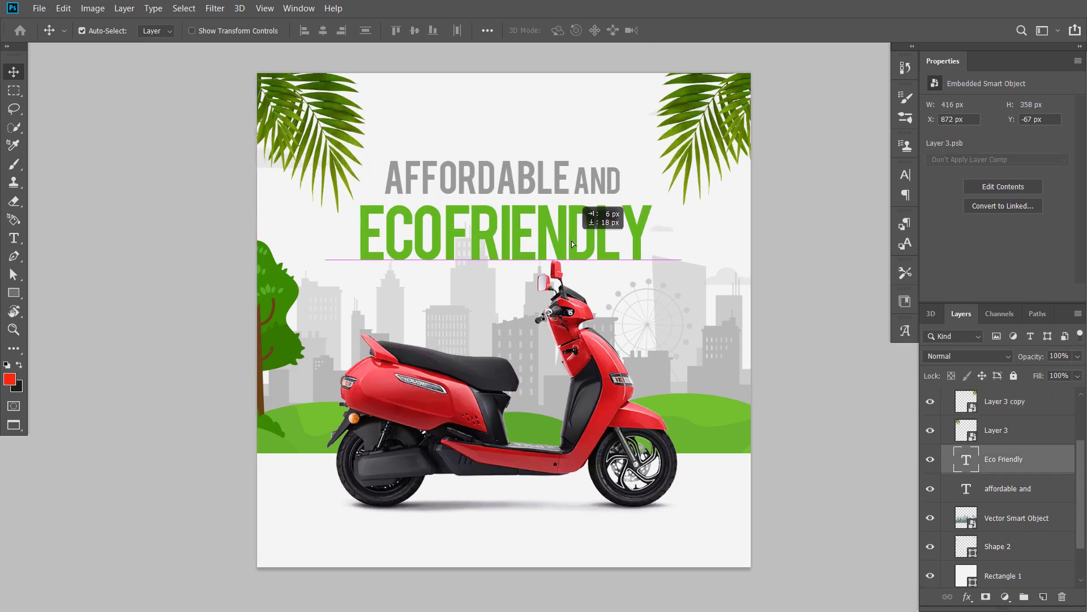
shift+click(552, 178)
mouse_move(552, 179)
mouse_down()
mouse_move(542, 199)
mouse_move(521, 189)
mouse_up()
click(680, 231)
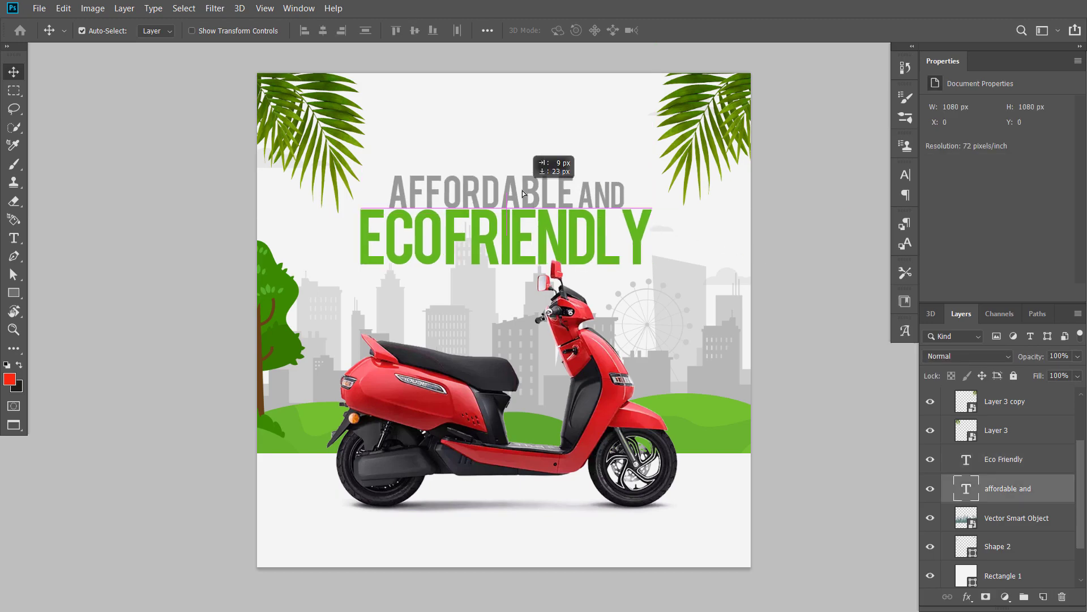
Align AFFORDABLE AND and ECOFRIENDLY on their horizontal centres.
shift+click(521, 233)
click(323, 31)
click(867, 284)
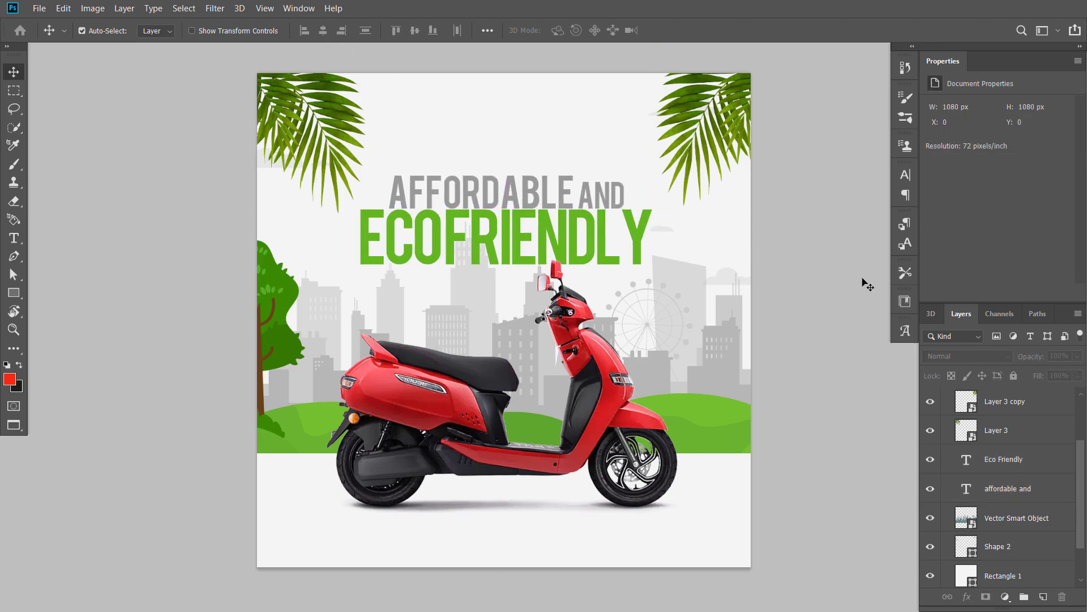
Collapse Group 1 copy and toggle its visibility to compare the two poster versions.
scroll(1084, 466, up, 5)
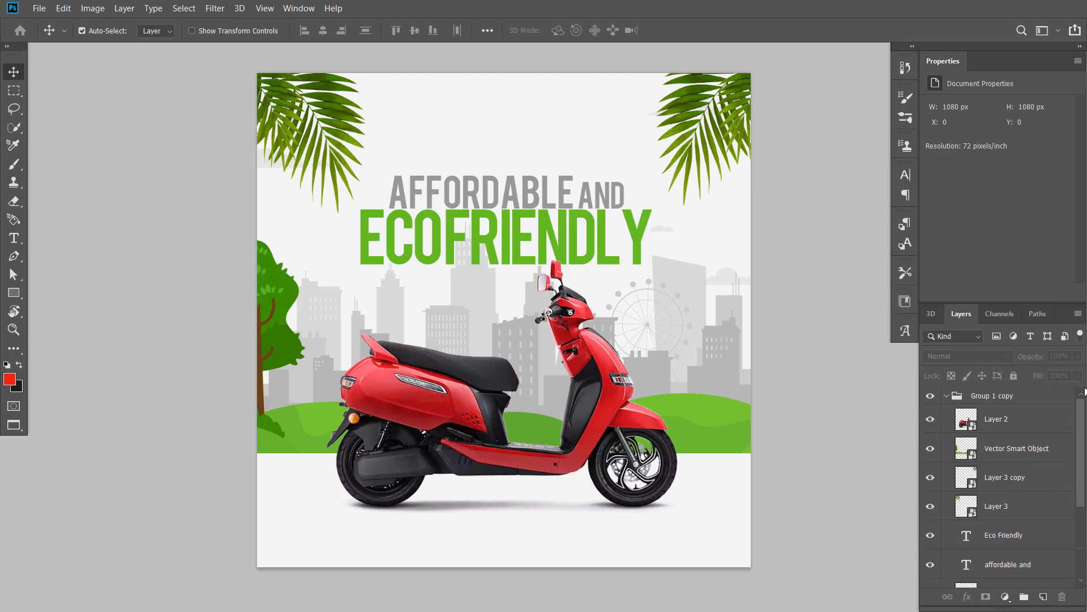
click(946, 395)
click(930, 396)
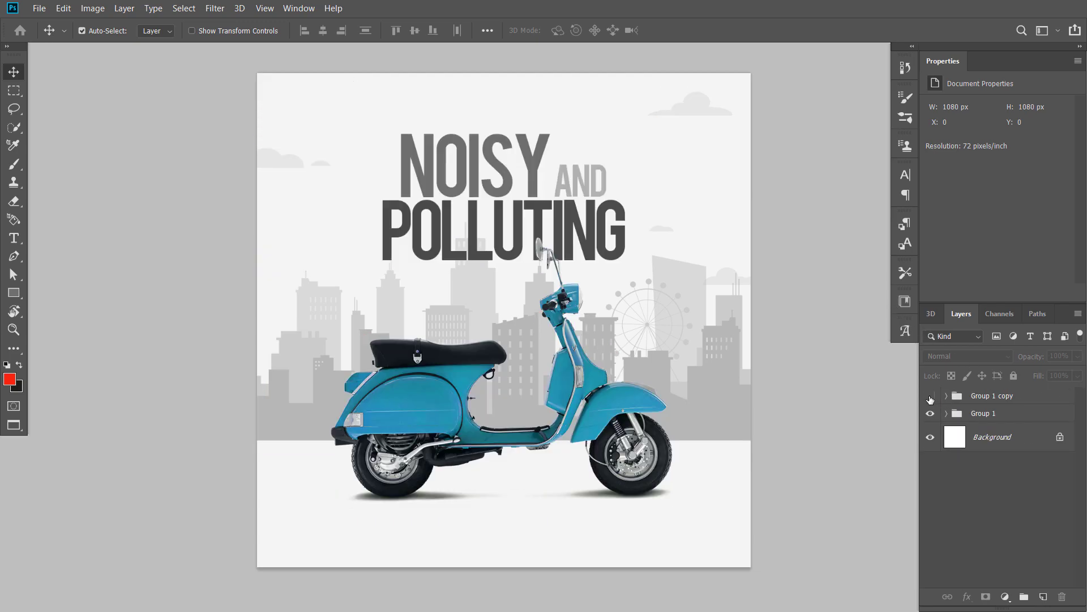
click(930, 396)
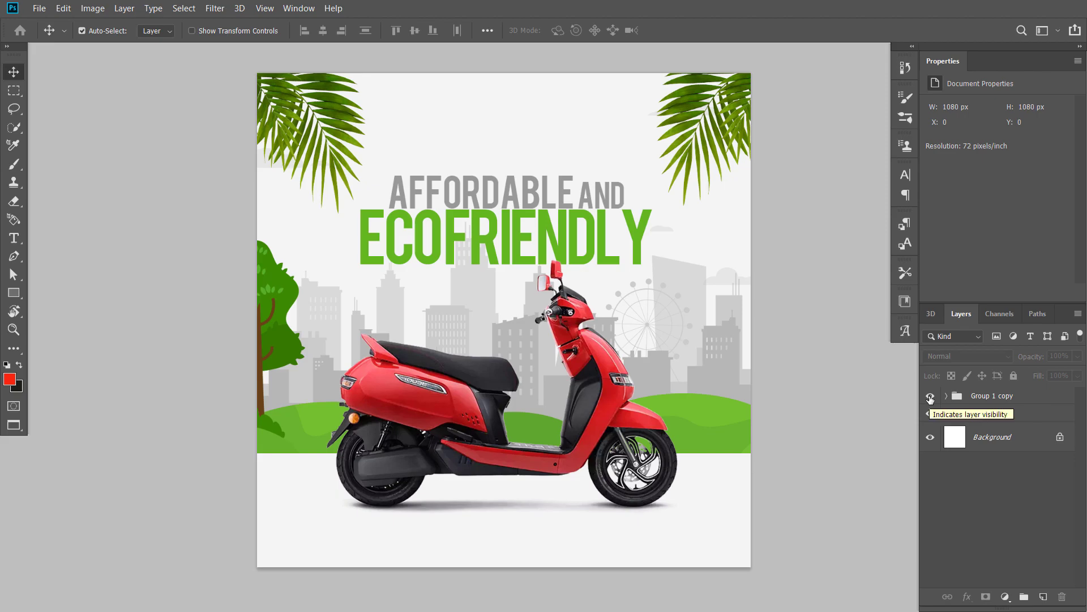
click(988, 401)
Duplicate Group 1 copy into Group 1 copy 2 and expand it.
right_click(989, 401)
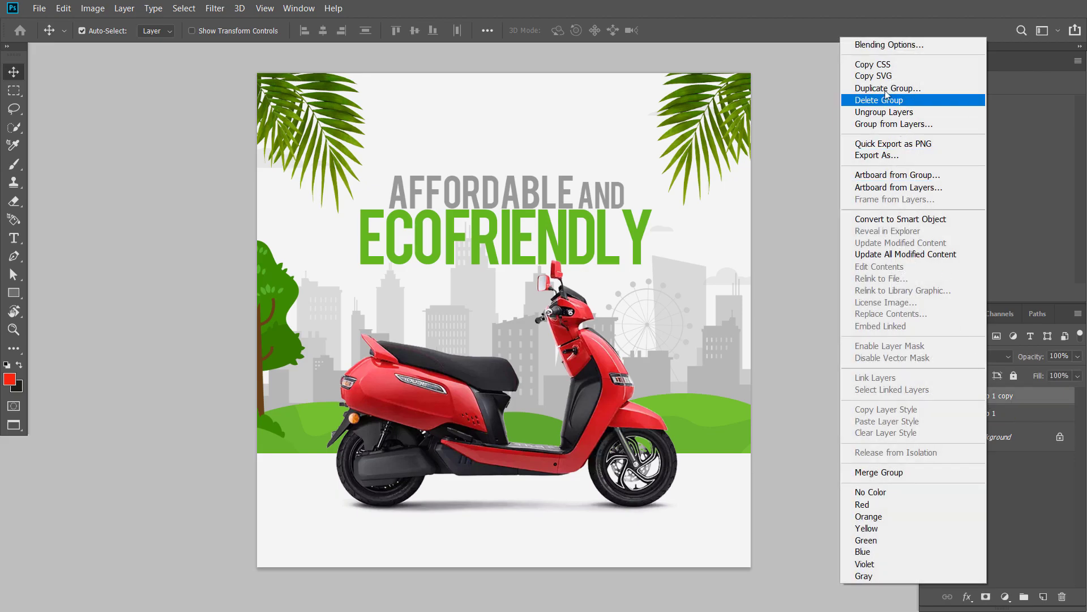
click(883, 98)
click(660, 159)
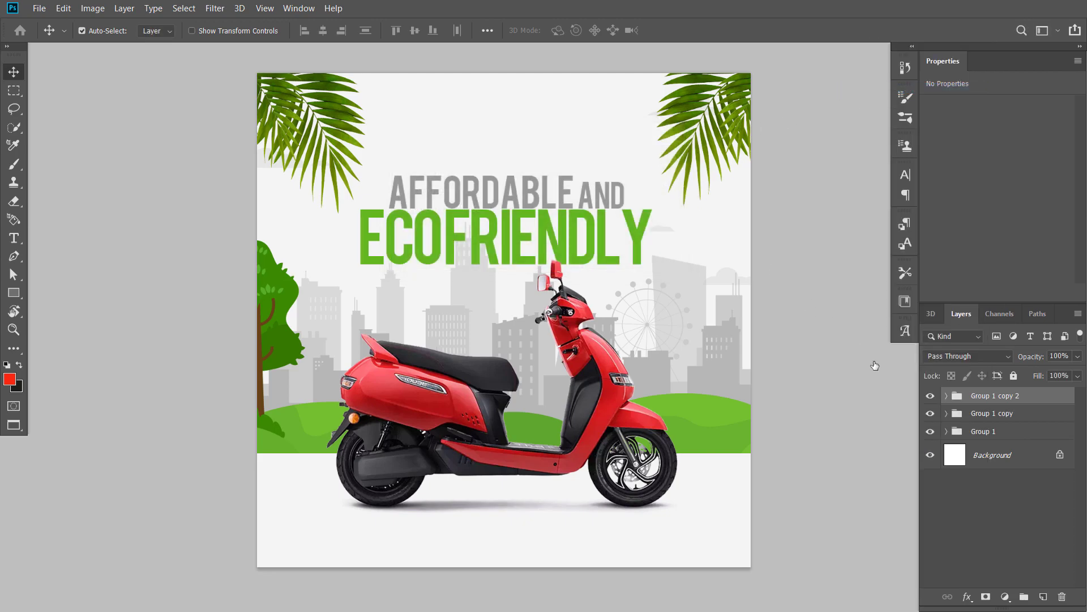
click(945, 397)
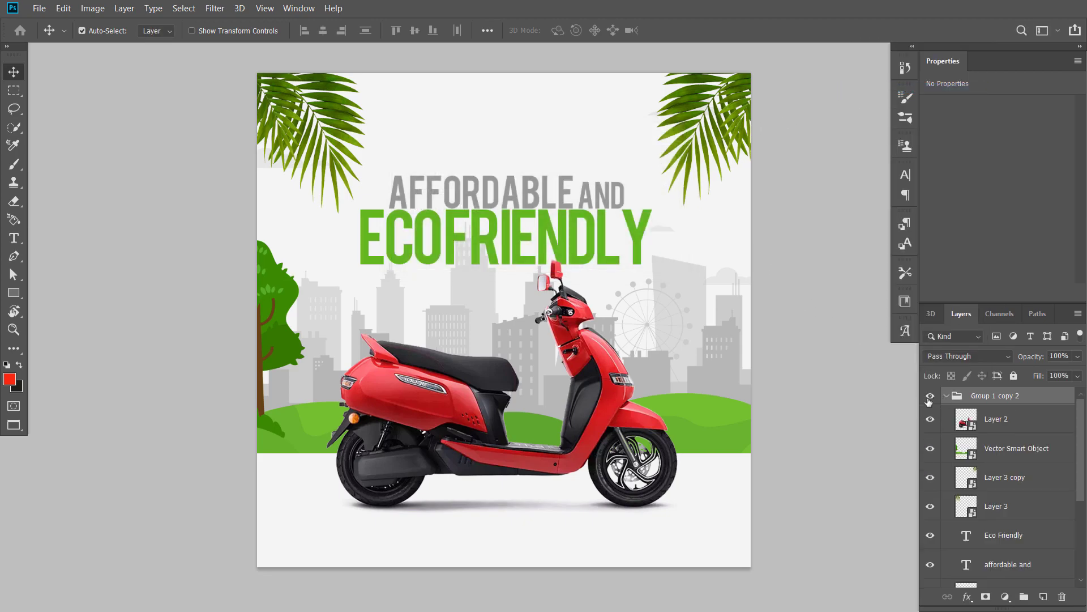
Delete the hills and skyline, both palm leaves and both headline lines from the copy.
click(712, 431)
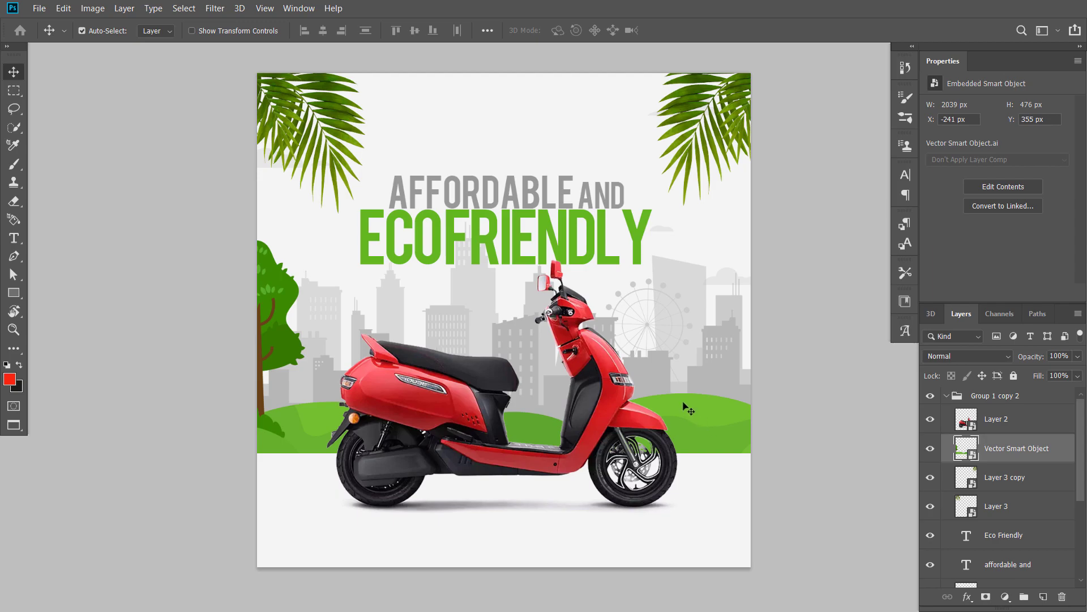
key(Delete)
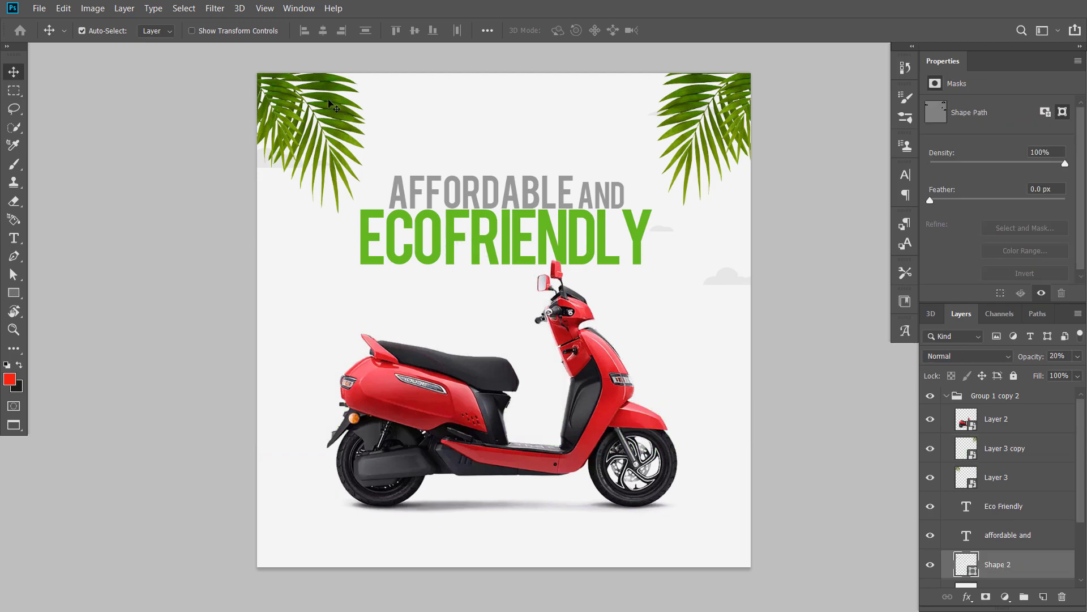
click(333, 106)
key(Delete)
click(697, 99)
key(Delete)
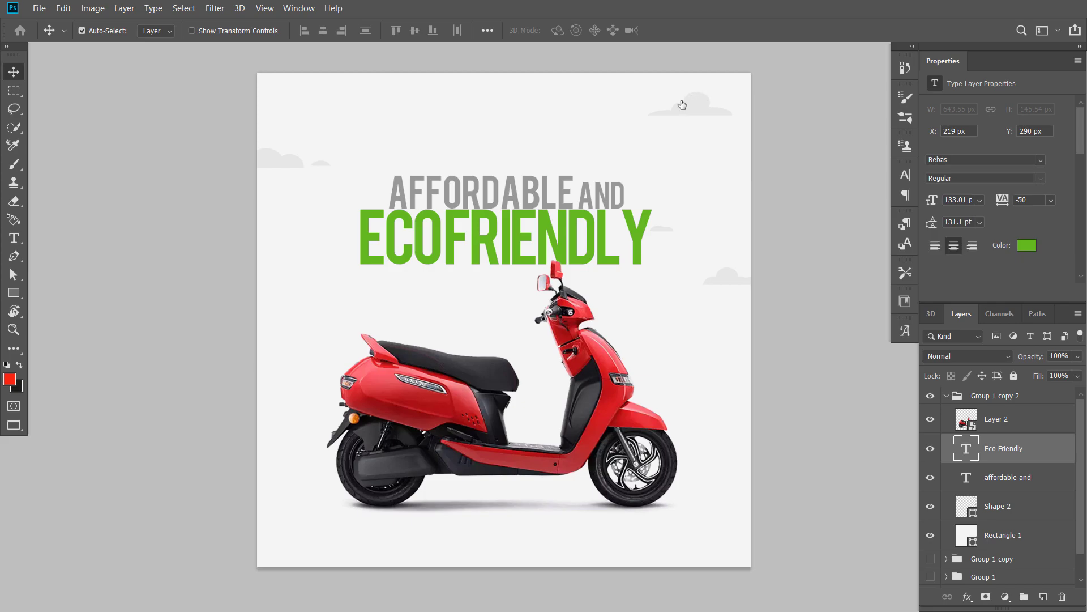
click(552, 193)
key(Delete)
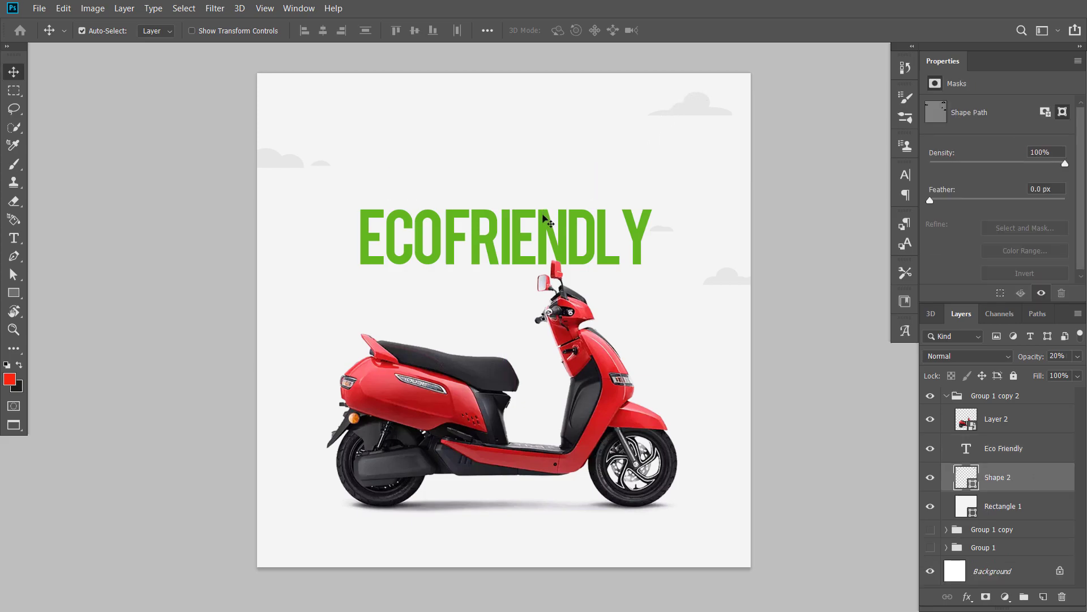
drag(545, 234, 545, 215)
key(Delete)
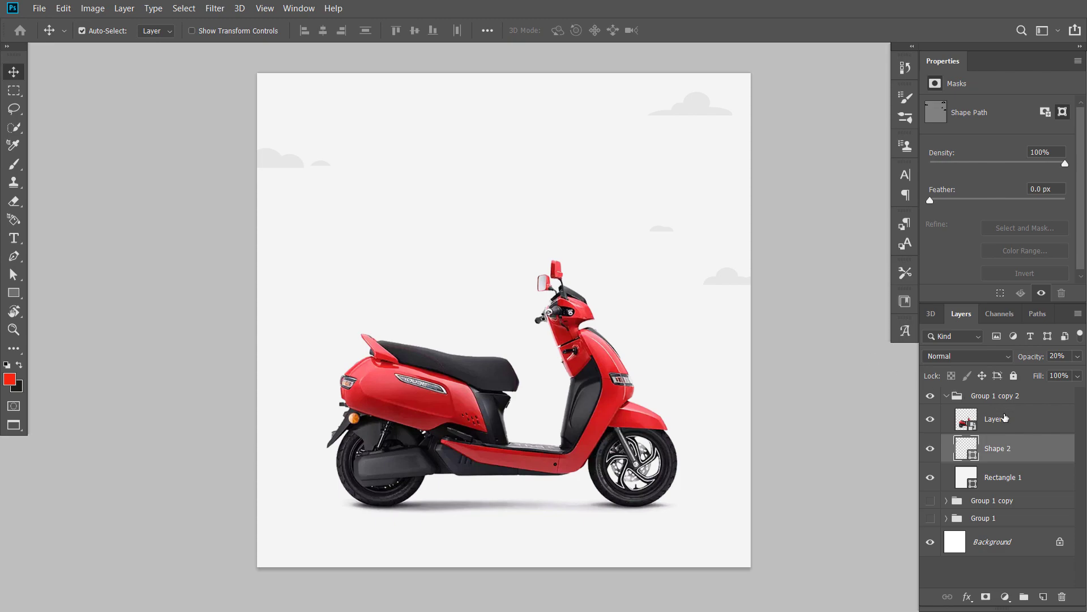
Paste the tvs, iQube and electric text layers and move them up above the scooter.
key(ctrl+v)
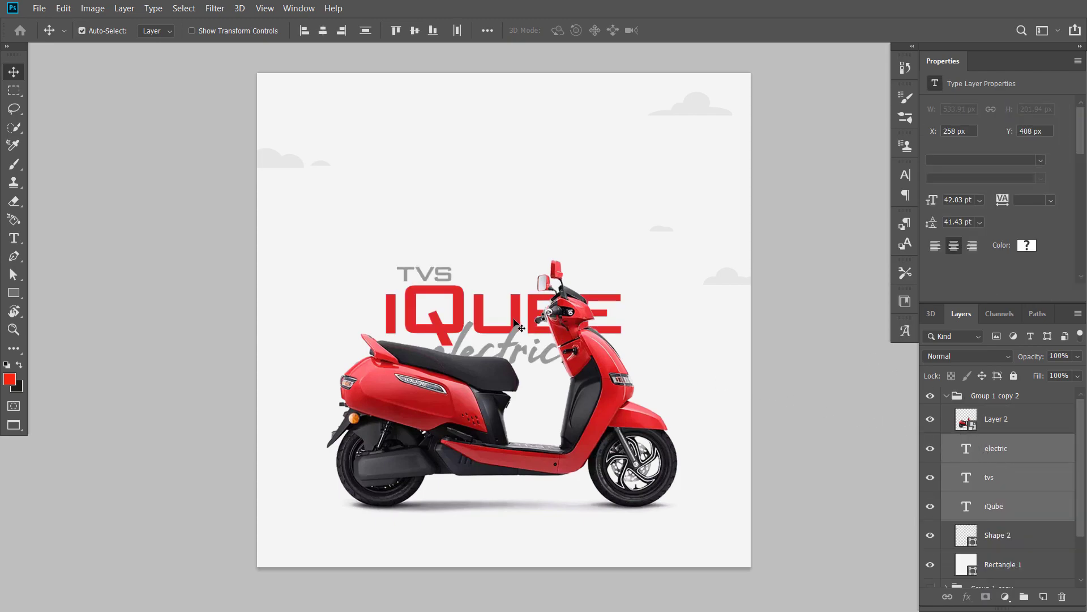
drag(516, 324, 515, 248)
click(821, 256)
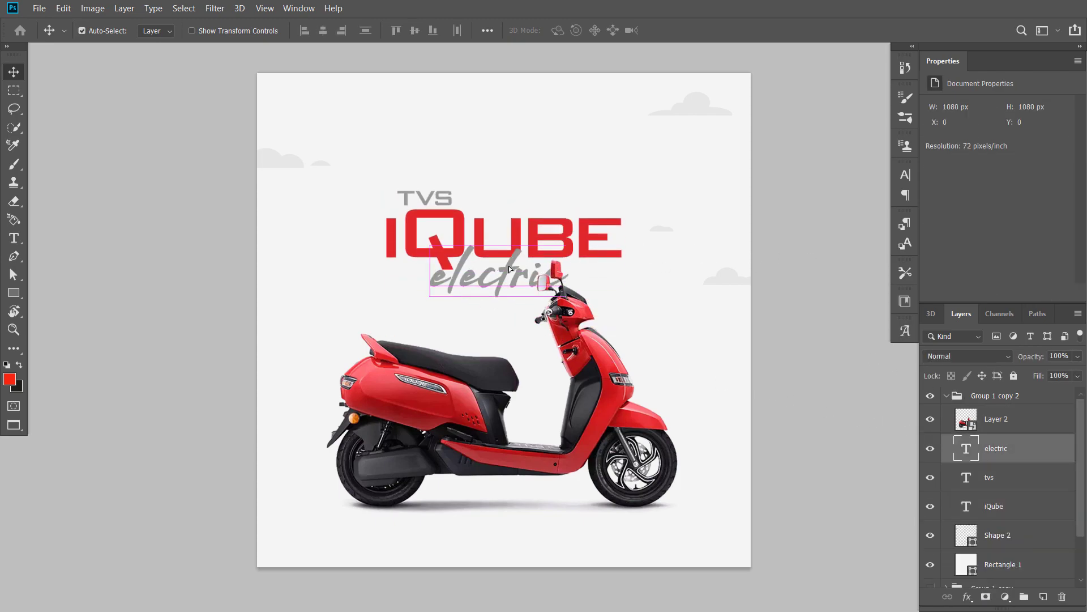
Check the fonts of the iQube and electric text with the Type tool.
key(t)
click(435, 235)
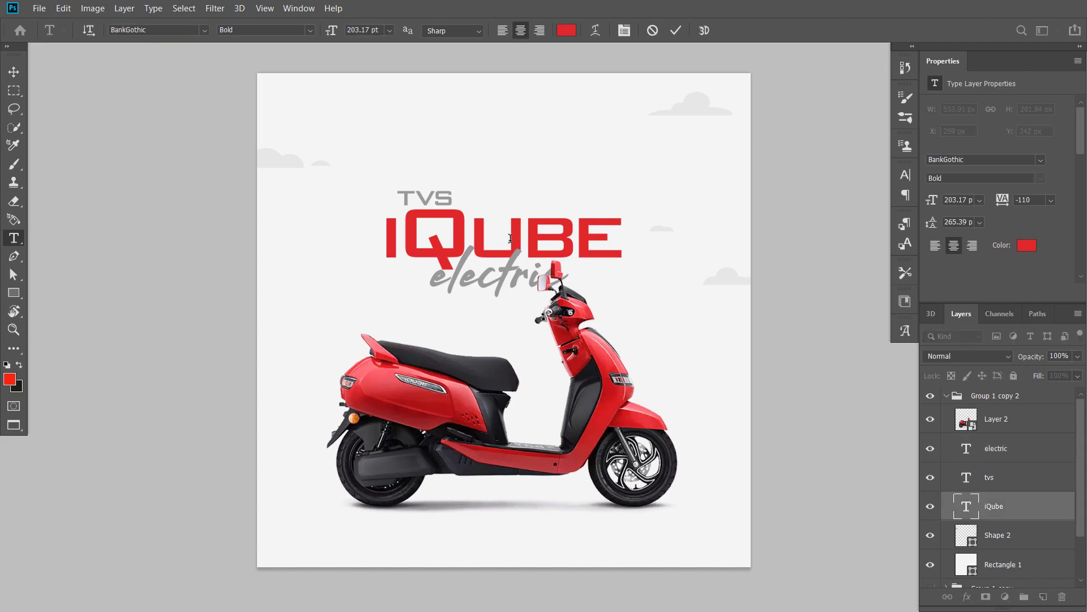
double_click(382, 234)
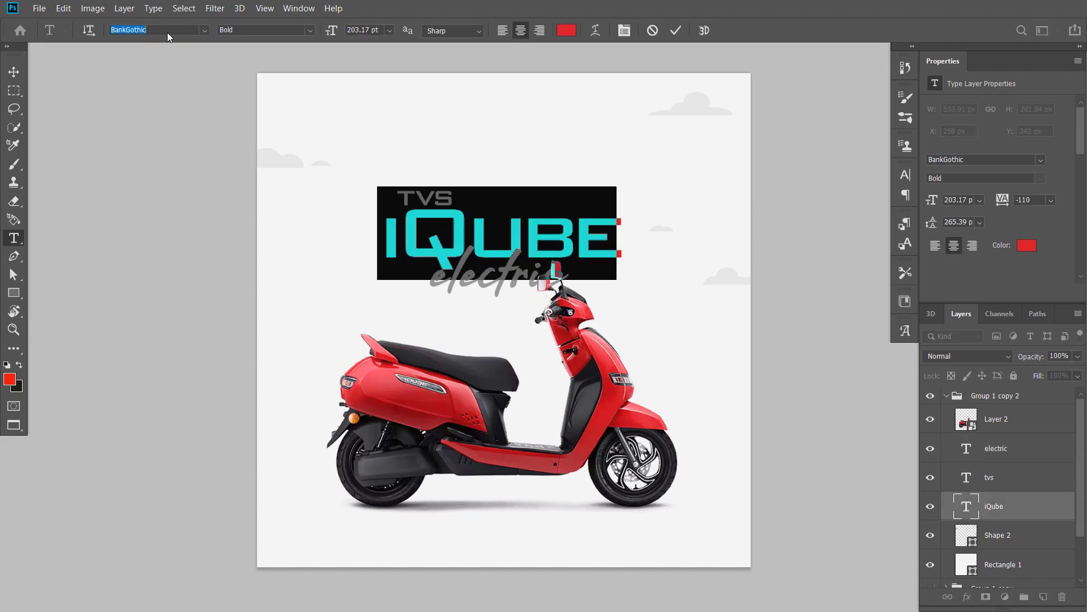
click(14, 71)
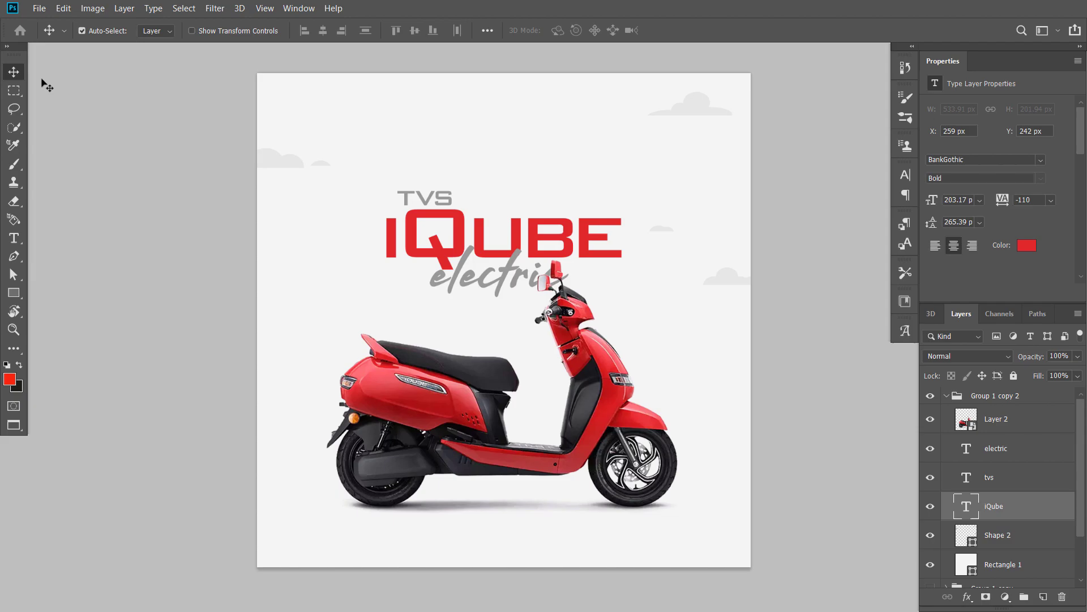
click(419, 195)
key(t)
click(480, 277)
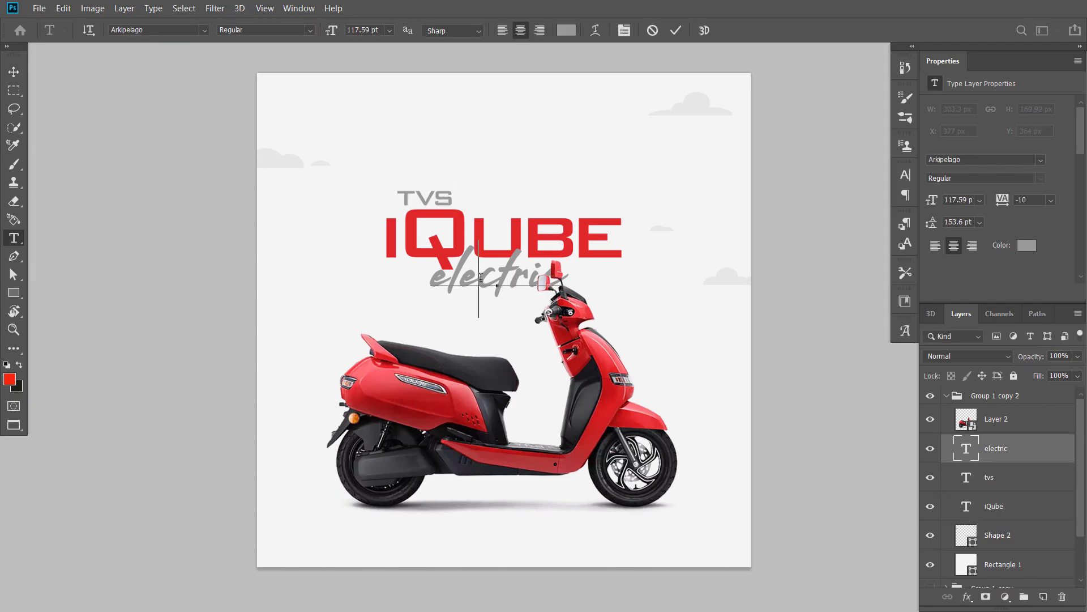
key(ctrl+a)
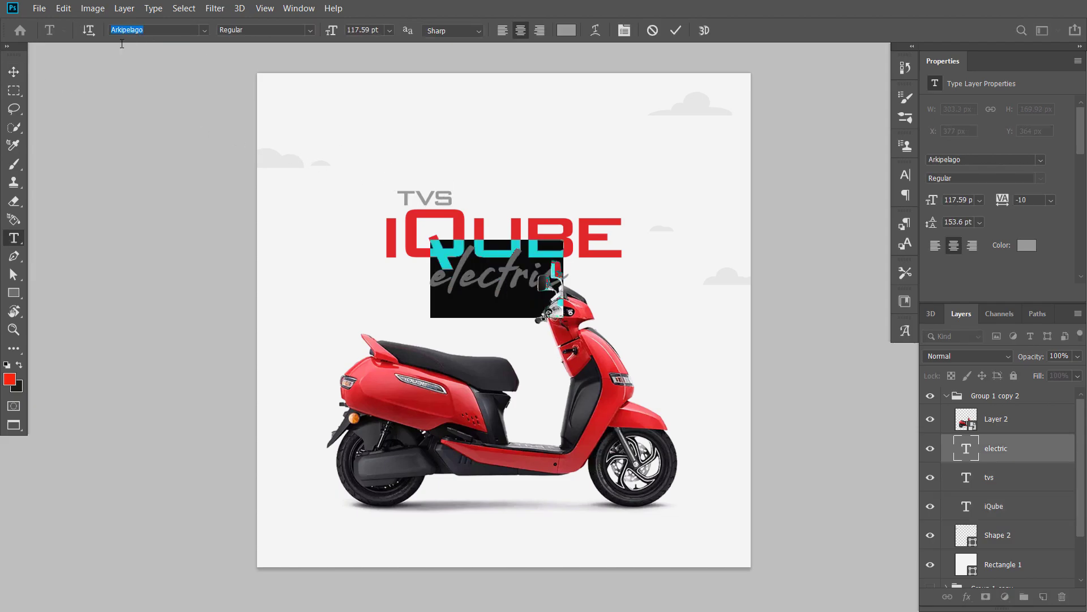
click(13, 71)
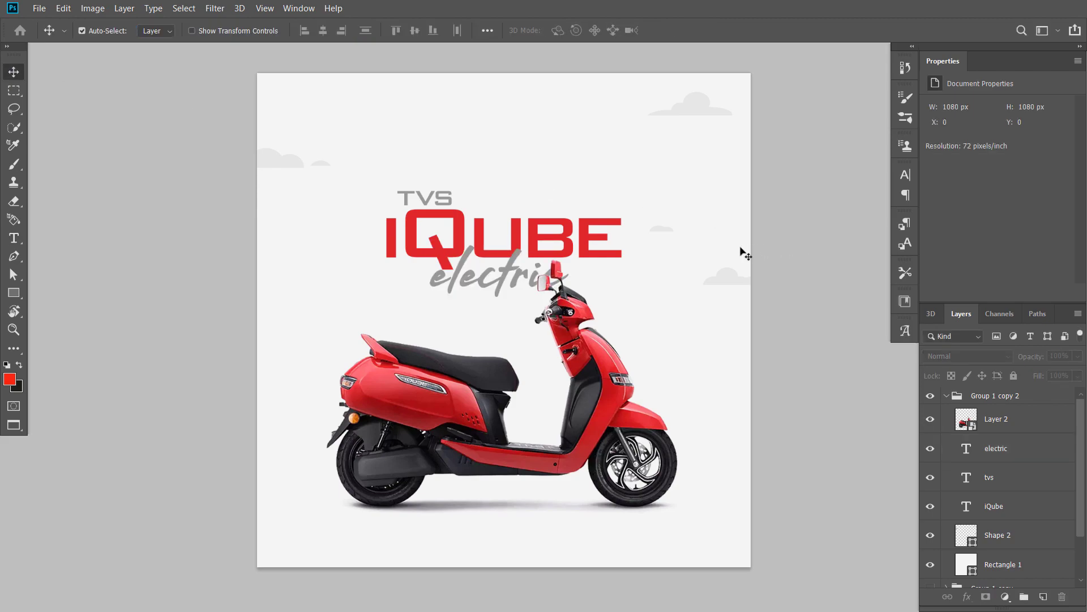
Nudge iQube down 27 px and lower TVS slightly toward it.
click(511, 276)
drag(517, 241, 516, 254)
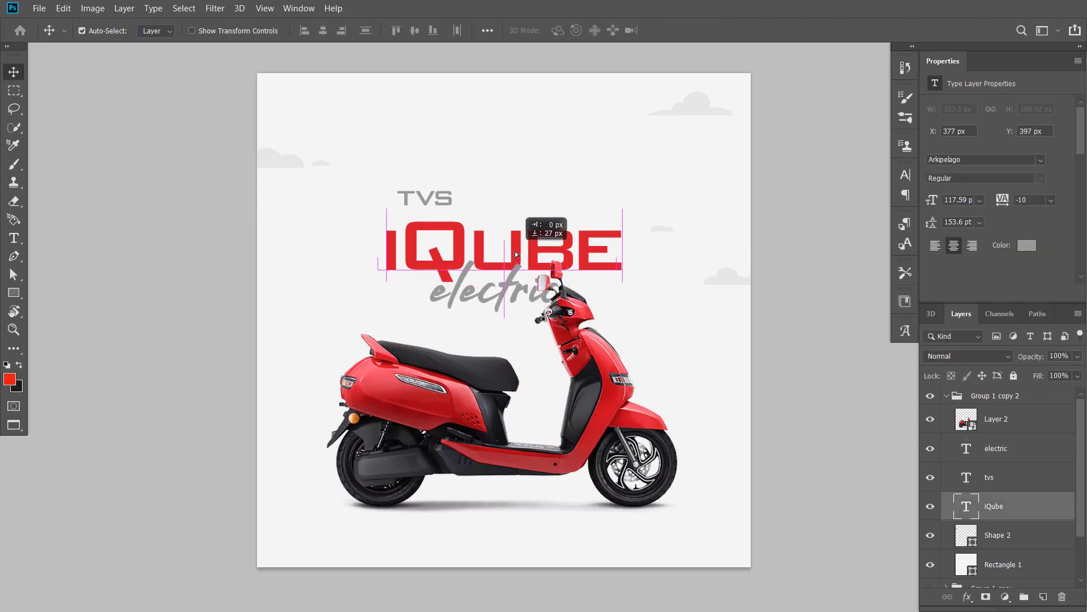
drag(439, 197, 438, 200)
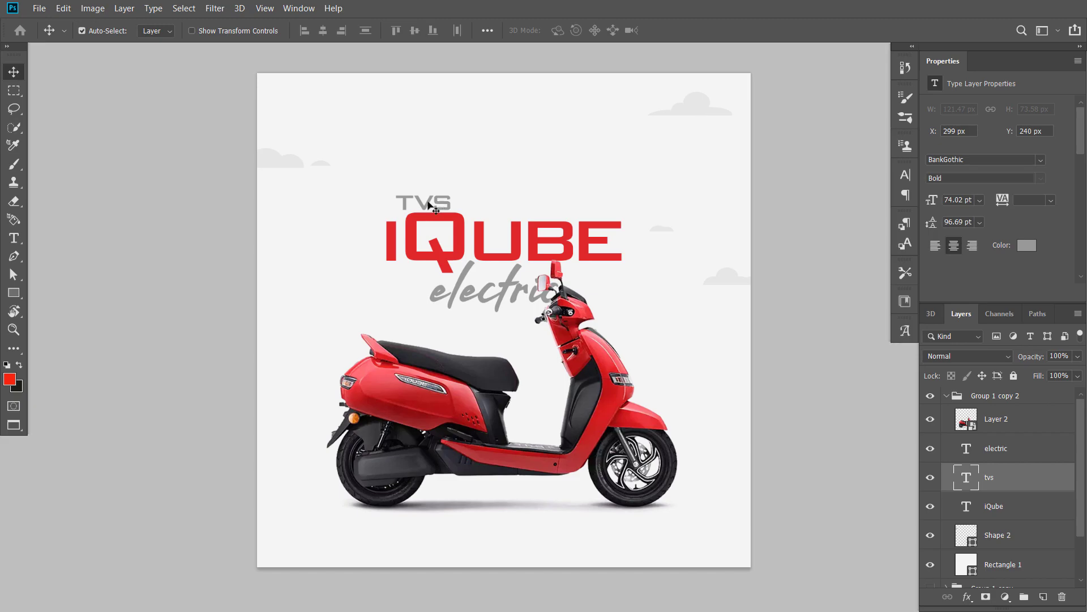
Draw a small rectangle on the i of iQUBE, filled with the sampled logo red, no stroke.
click(13, 293)
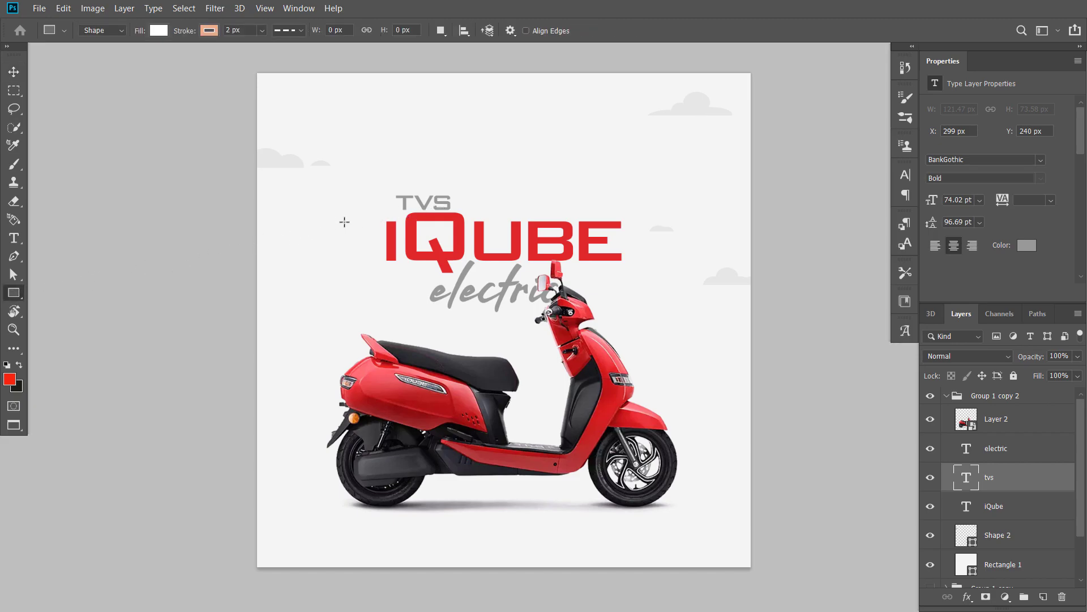
drag(385, 212, 397, 218)
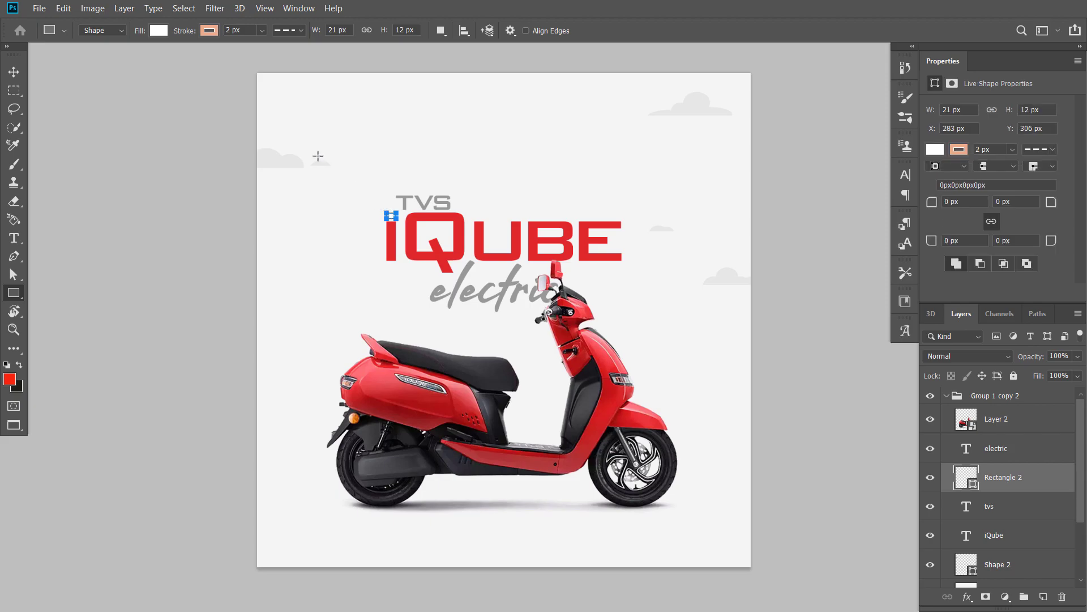
click(159, 30)
click(225, 58)
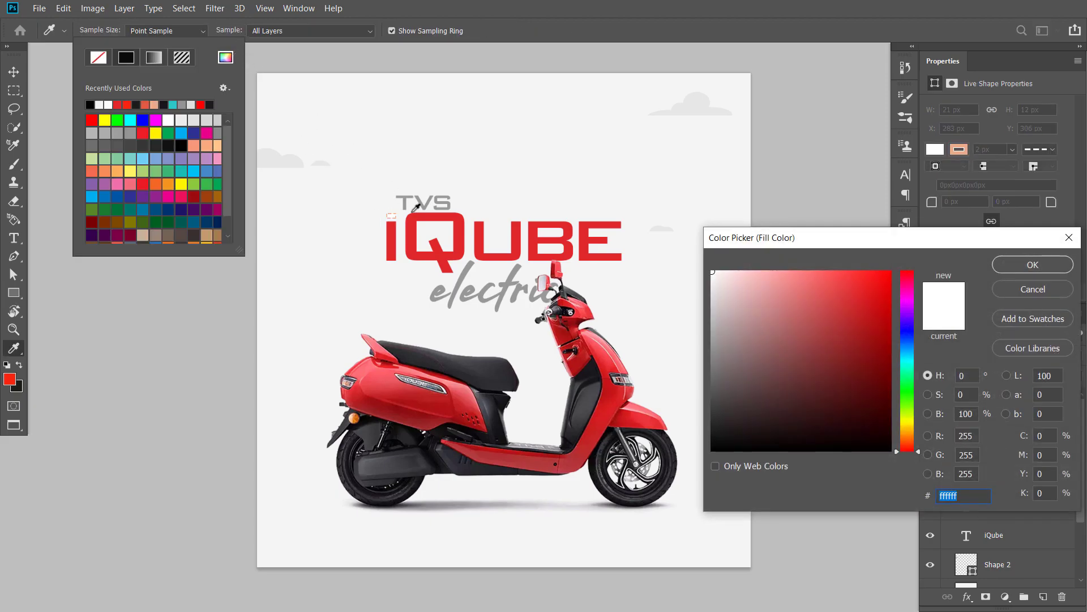
click(420, 212)
click(1029, 264)
click(209, 30)
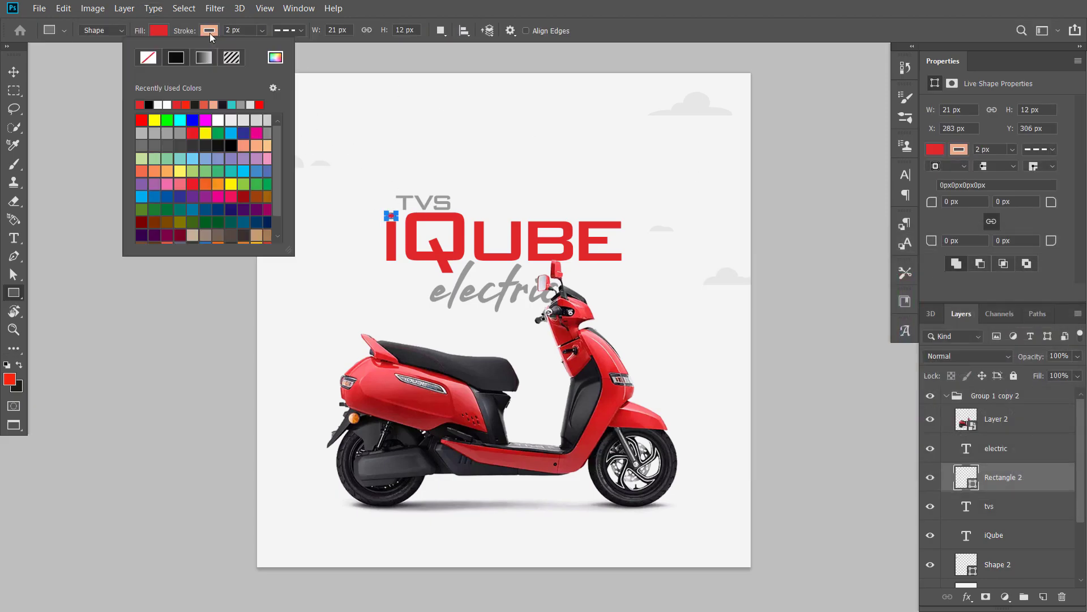
click(10, 72)
Shift the electric text up to tighten the logo spacing.
click(10, 72)
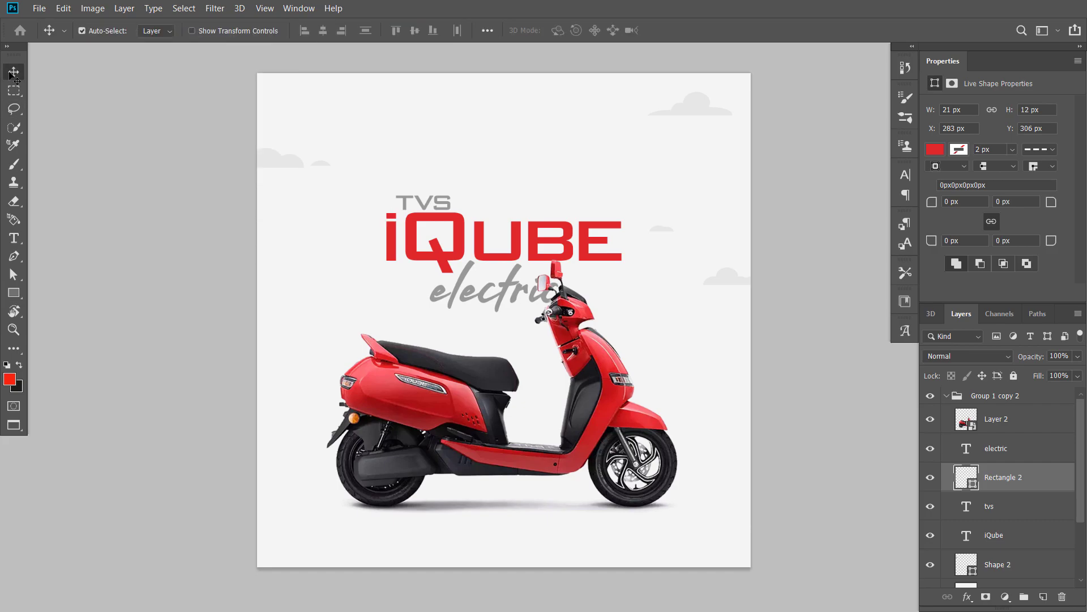
click(461, 273)
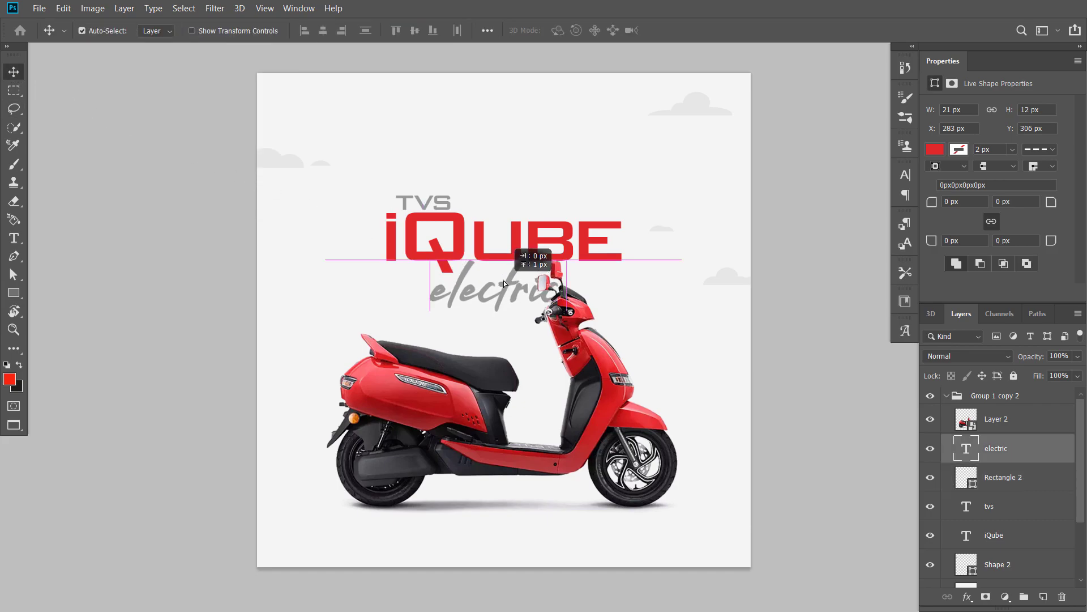
drag(504, 281, 432, 368)
click(779, 341)
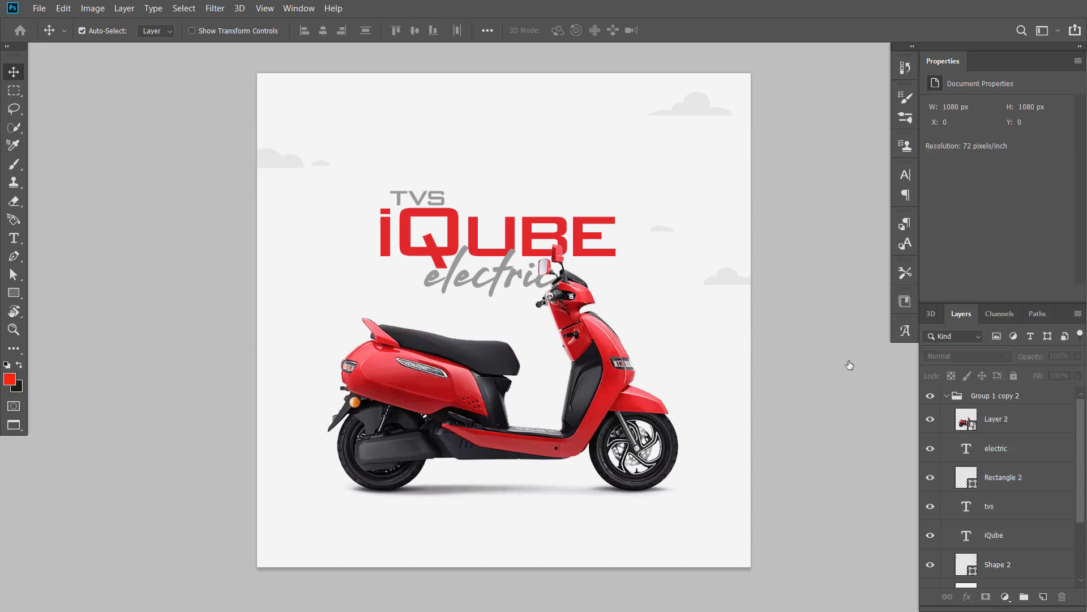
click(946, 397)
click(931, 397)
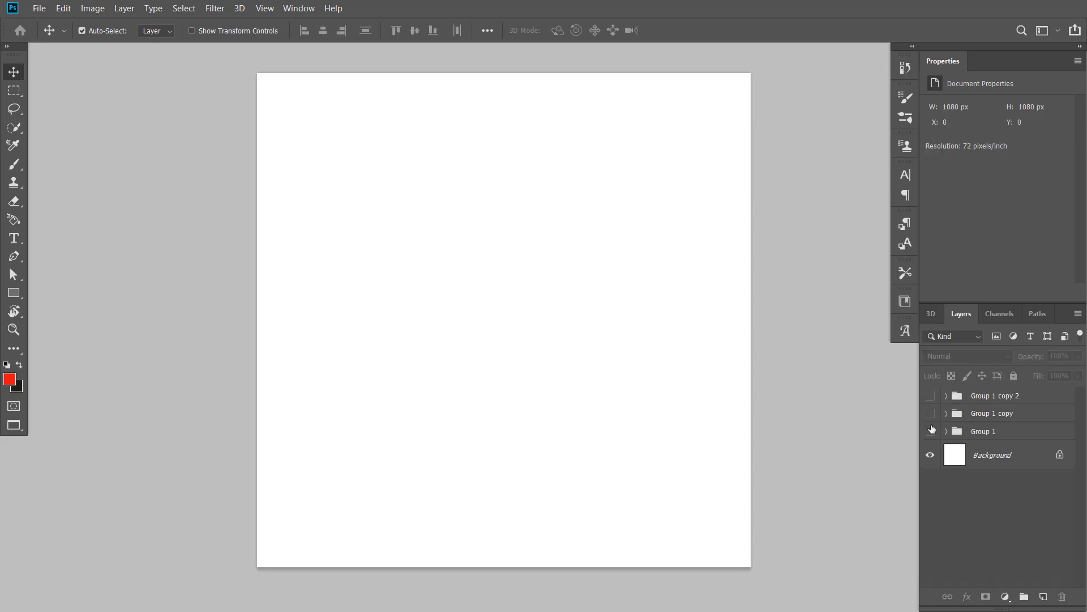
click(931, 432)
click(931, 433)
click(930, 414)
click(930, 414)
click(931, 397)
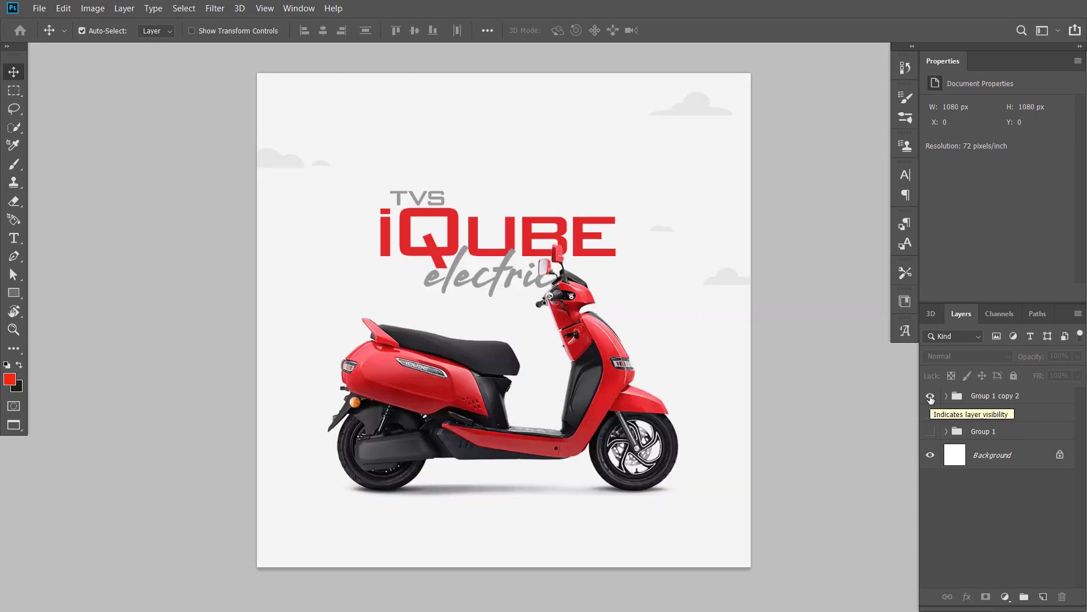
click(931, 397)
click(930, 397)
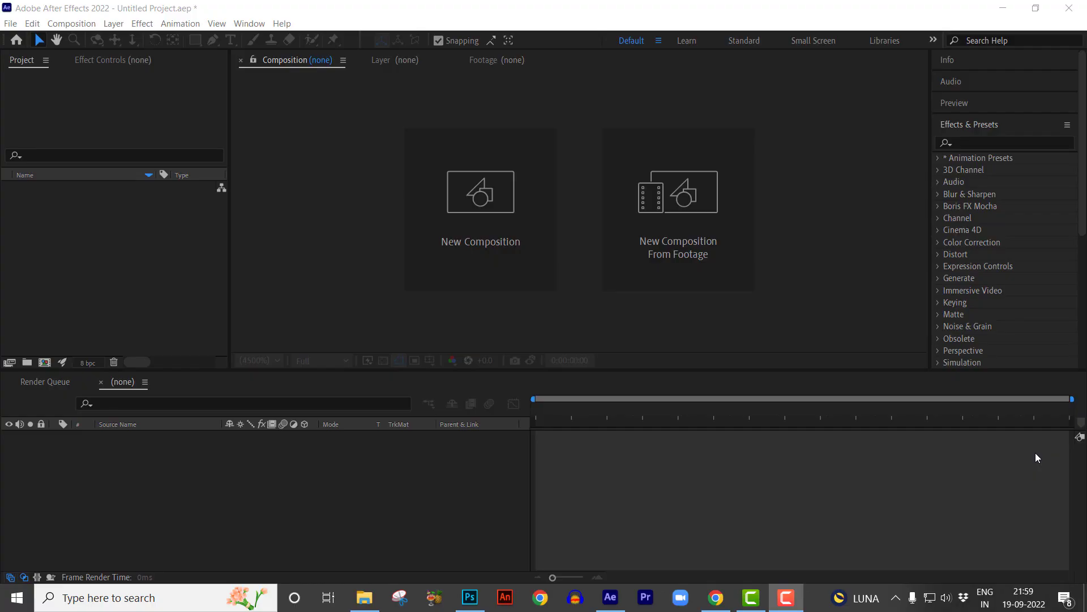
Import Car eco friendly.psd as Composition - Retain Layer Sizes.
double_click(100, 211)
click(179, 122)
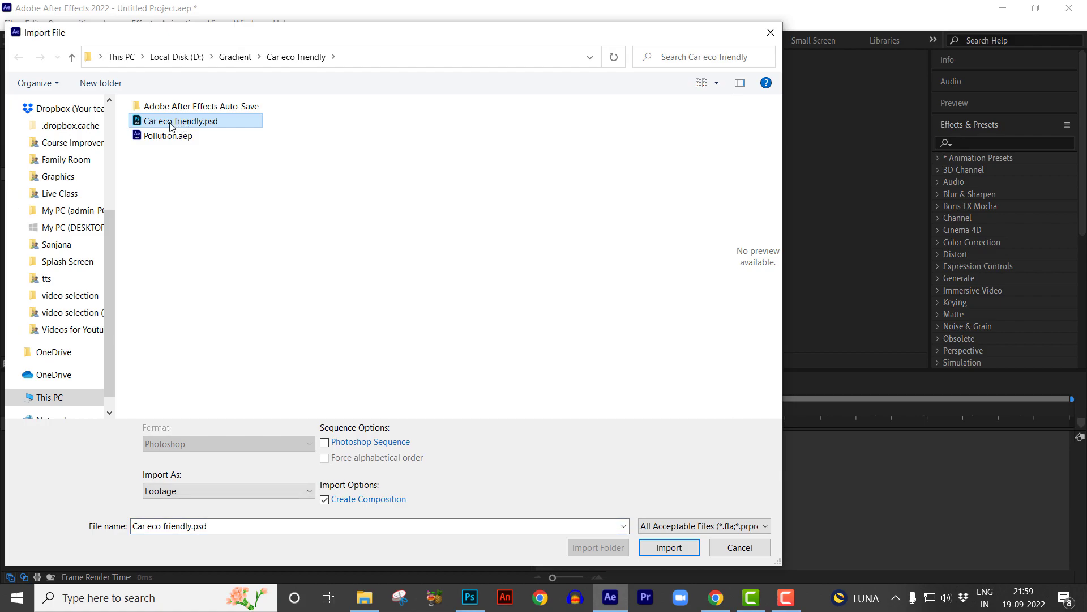
double_click(172, 121)
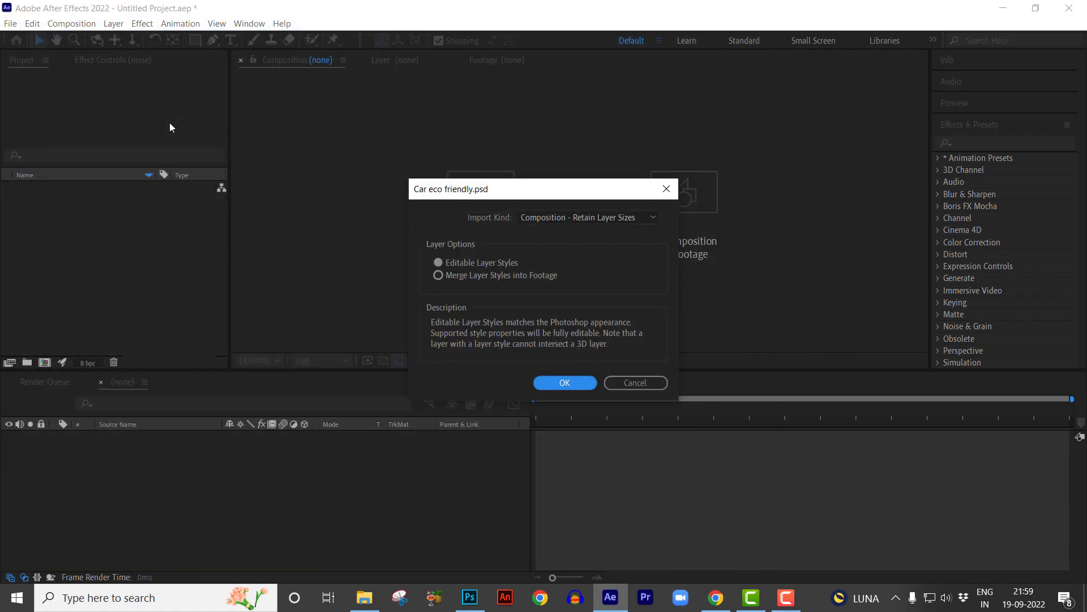
click(587, 215)
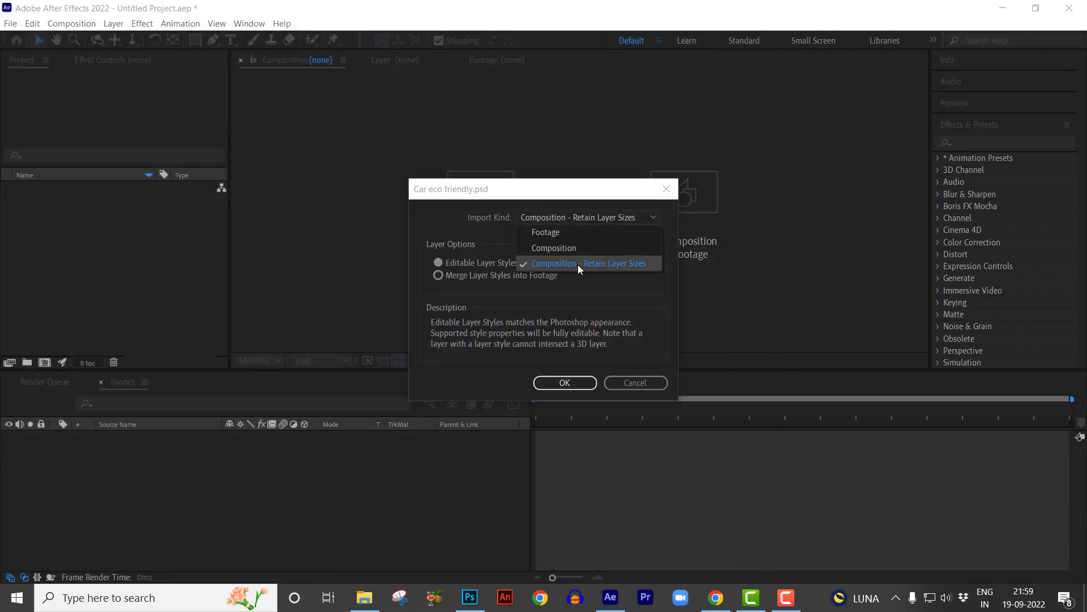
click(577, 264)
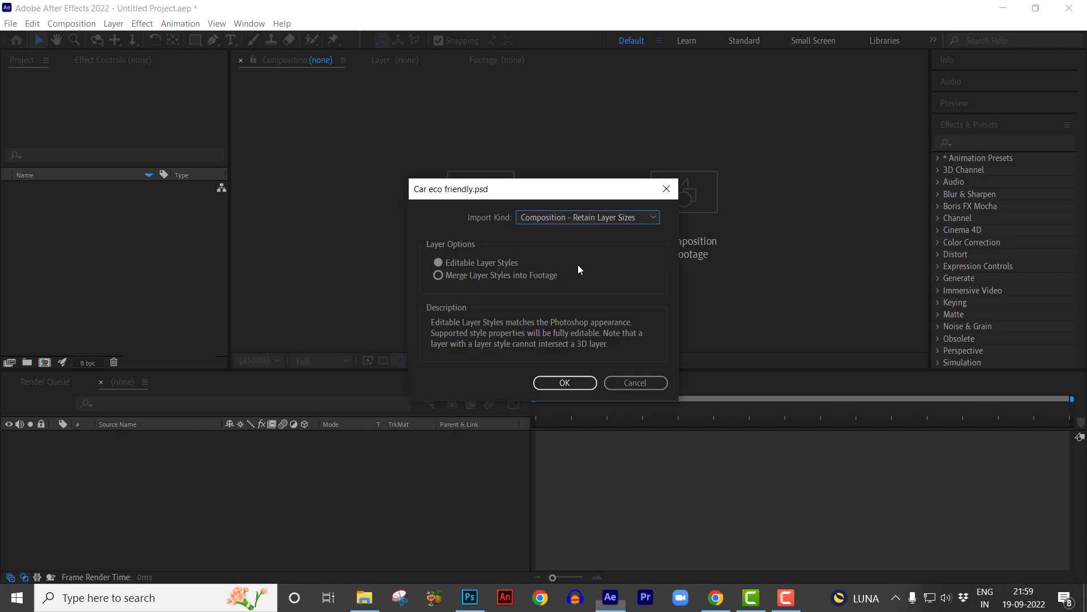
click(566, 382)
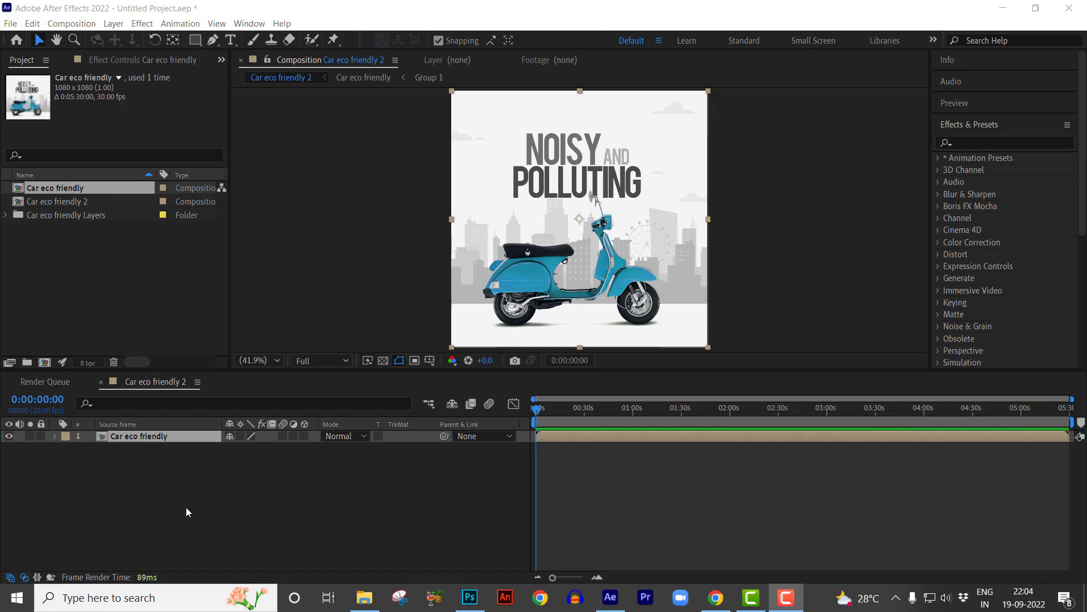
Open the Car eco friendly composition and inspect its group and rectangle layers.
double_click(136, 435)
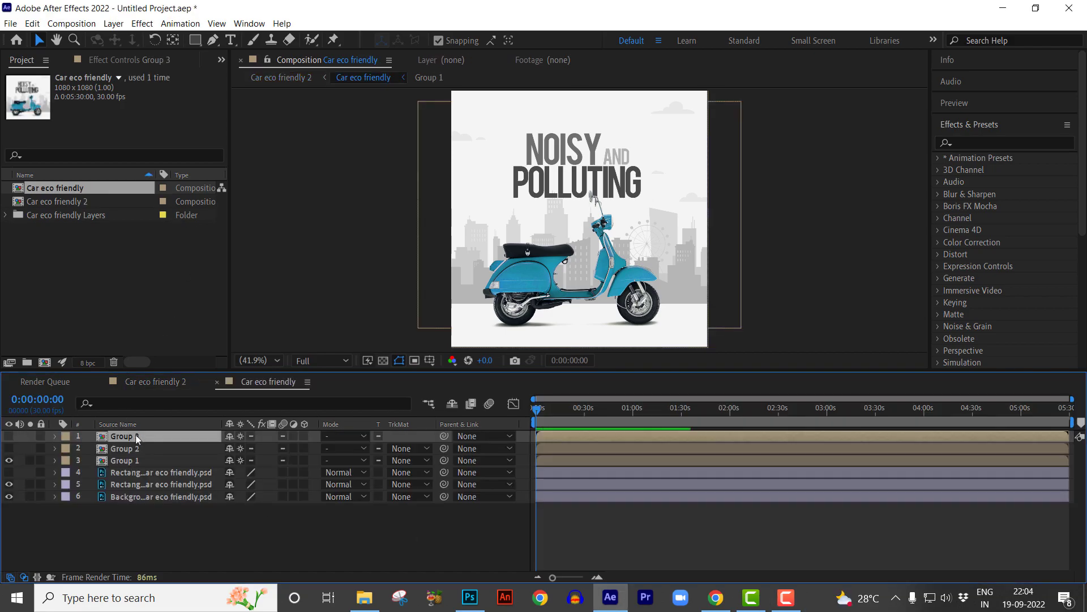
click(127, 448)
click(127, 461)
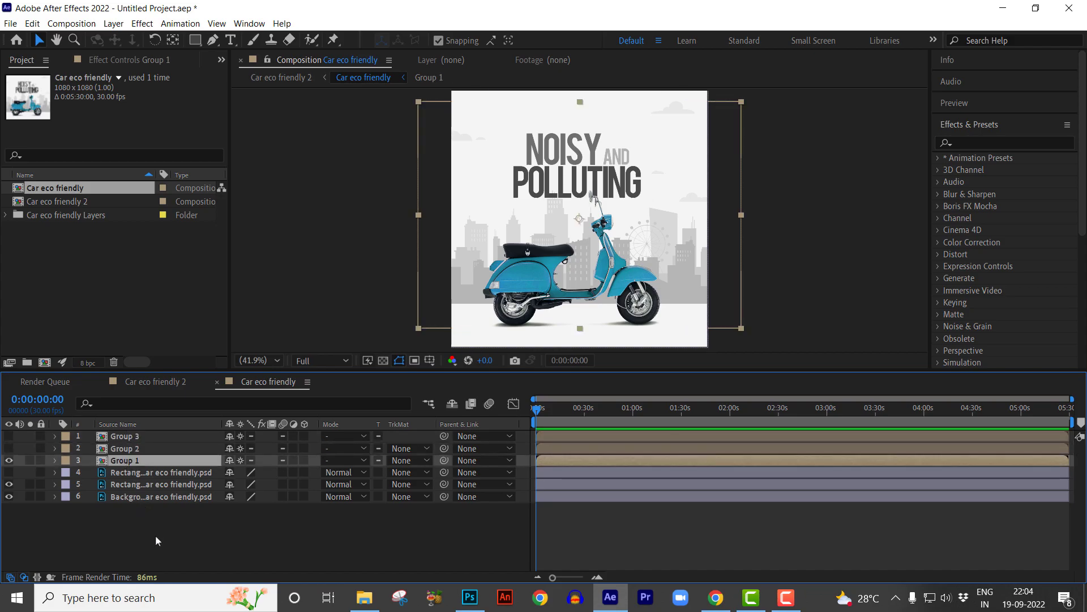
click(157, 538)
click(138, 471)
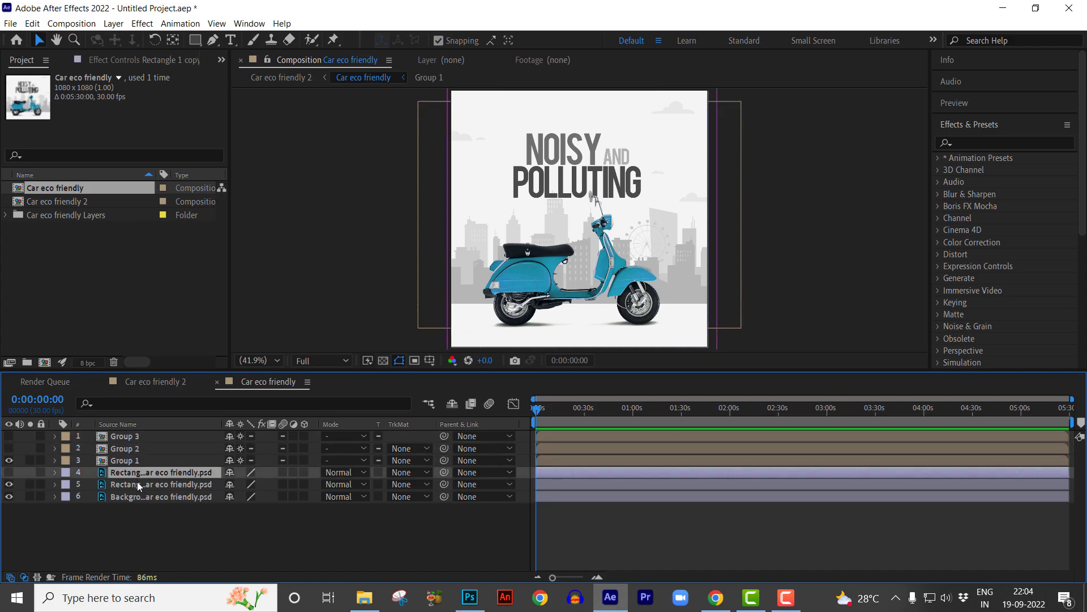
click(135, 524)
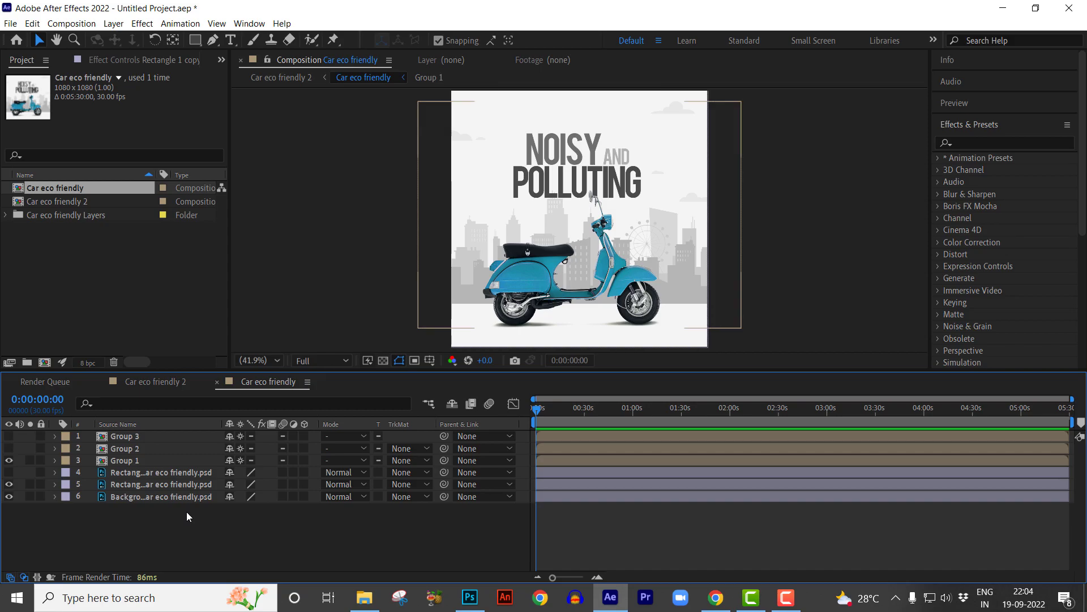
Preview each of Groups 1–3 by toggling visibility, leaving the Noisy and Polluting scene shown.
click(9, 459)
click(9, 447)
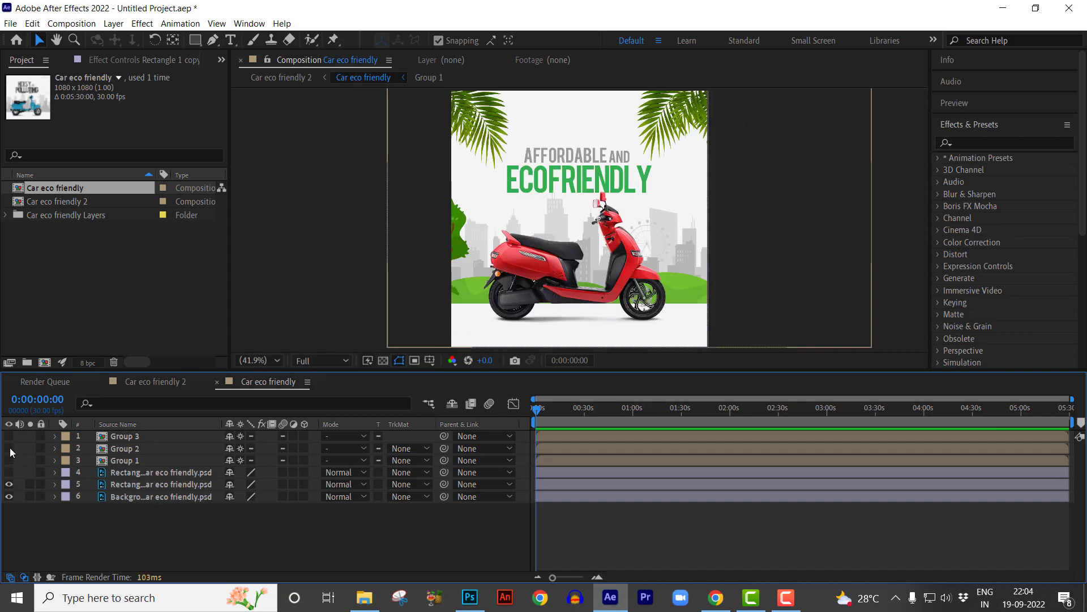
click(9, 448)
click(9, 435)
click(9, 436)
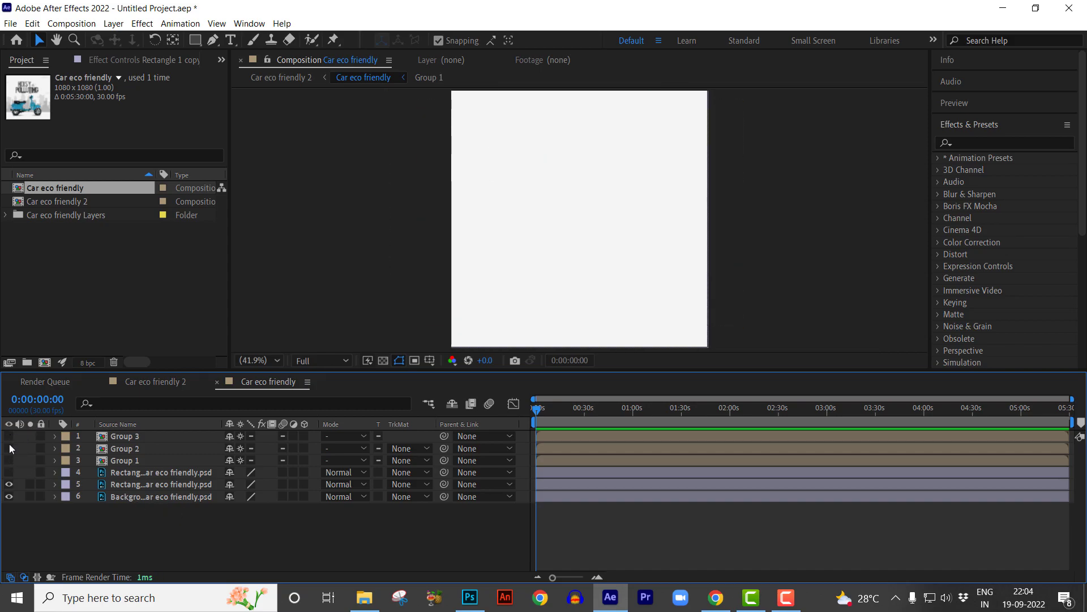
click(7, 460)
click(125, 460)
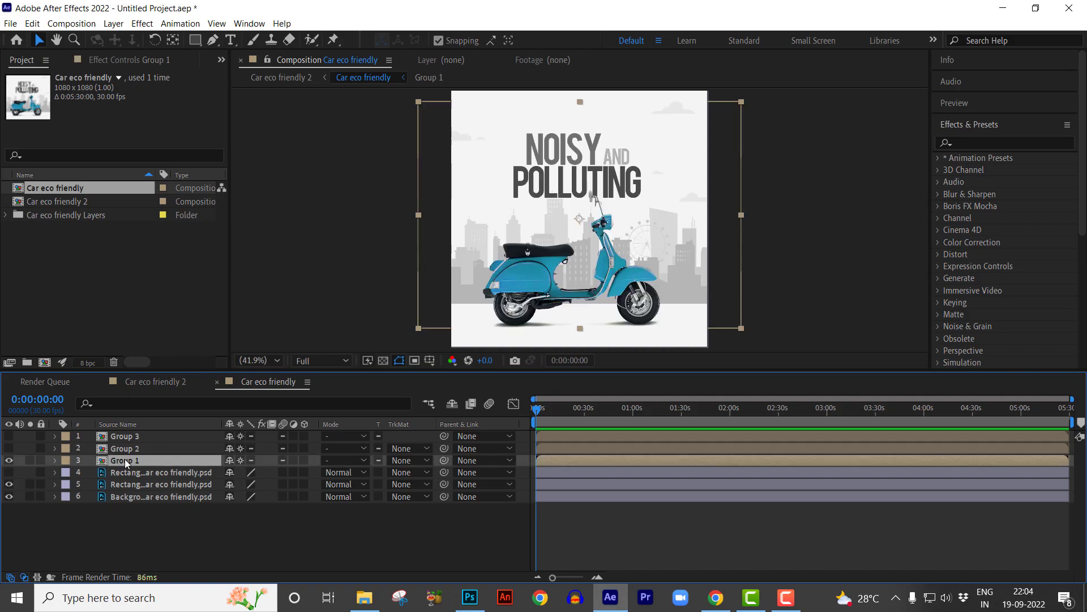
In the Group 1 comp, set a Position keyframe on the scooter layer at 0s.
double_click(125, 461)
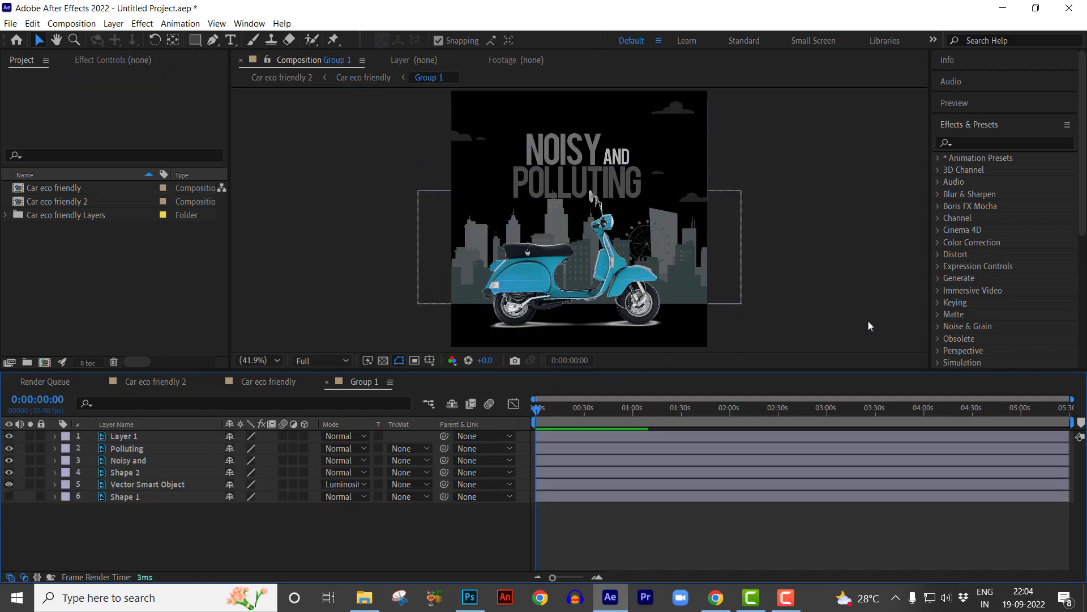
click(124, 436)
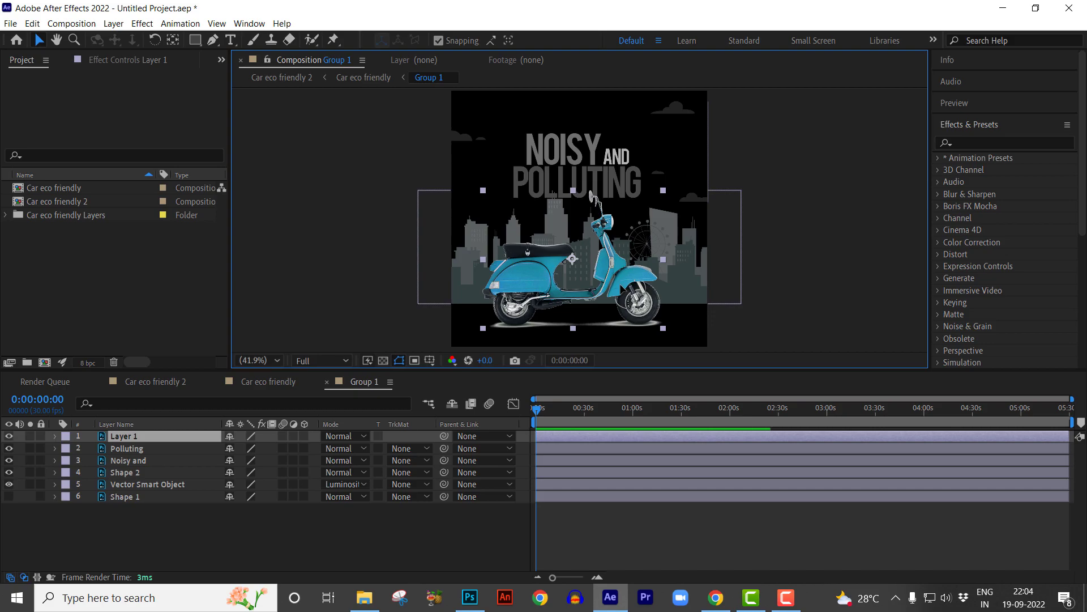
click(163, 522)
scroll(163, 521, up, 5)
click(135, 434)
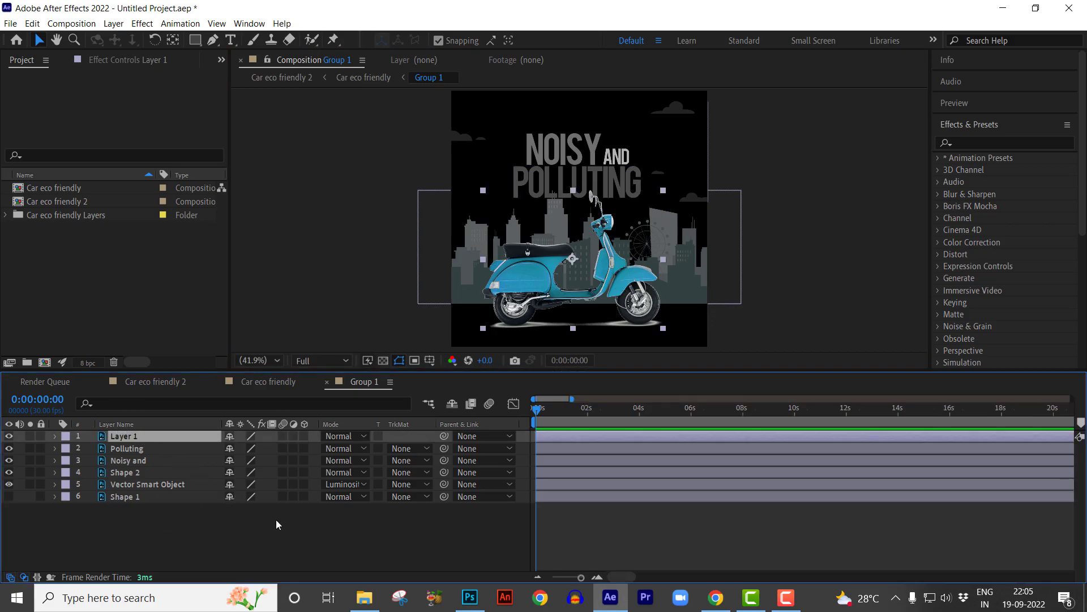
key(p)
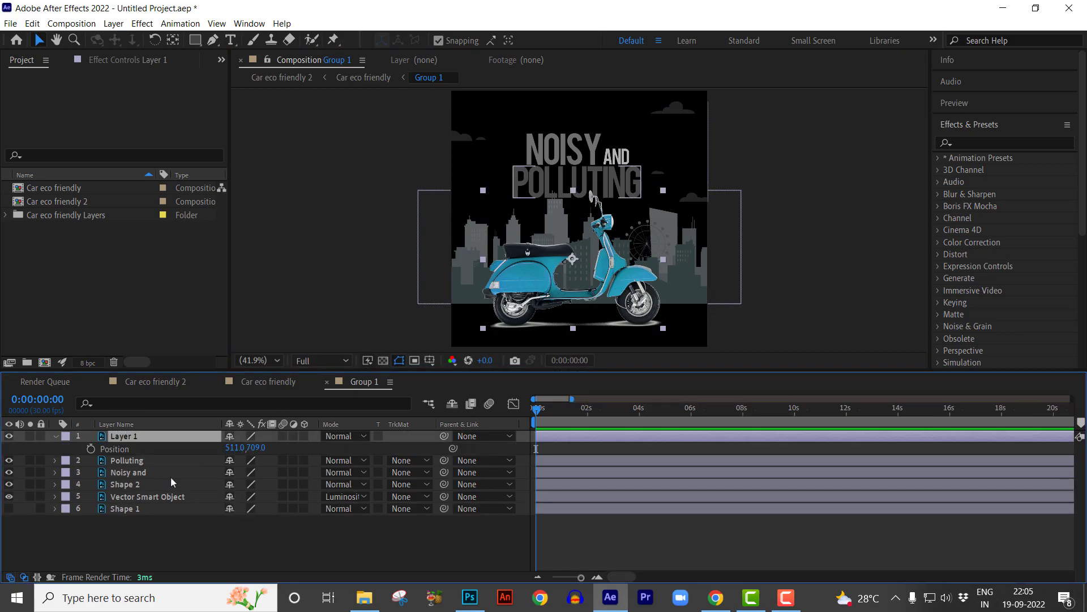
click(91, 448)
Start the scooter off the left edge so it slides into place, and preview.
drag(538, 409, 590, 410)
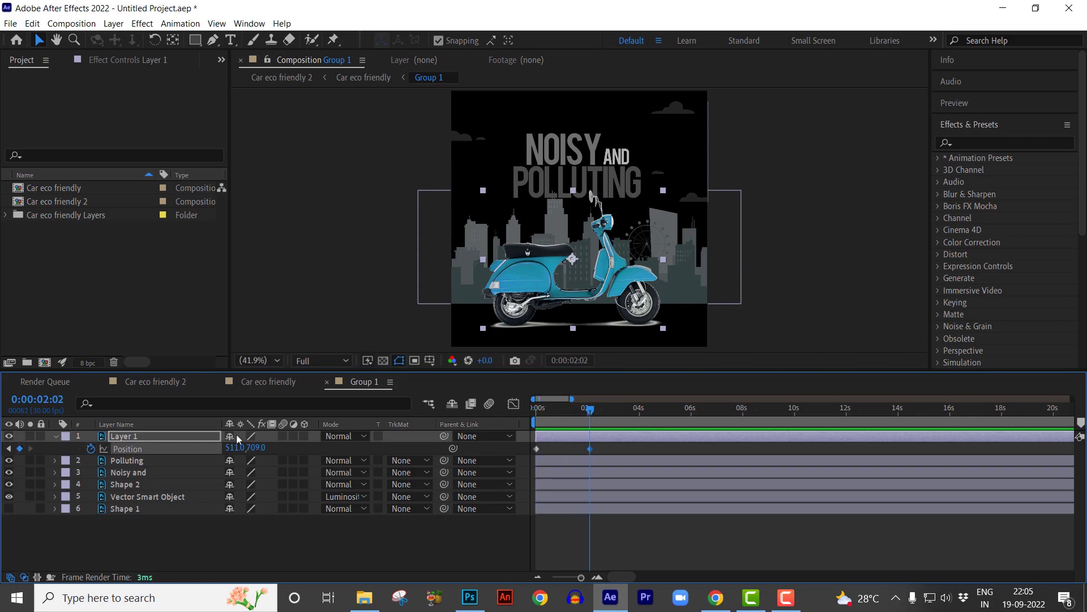
key(Home)
drag(626, 294, 396, 295)
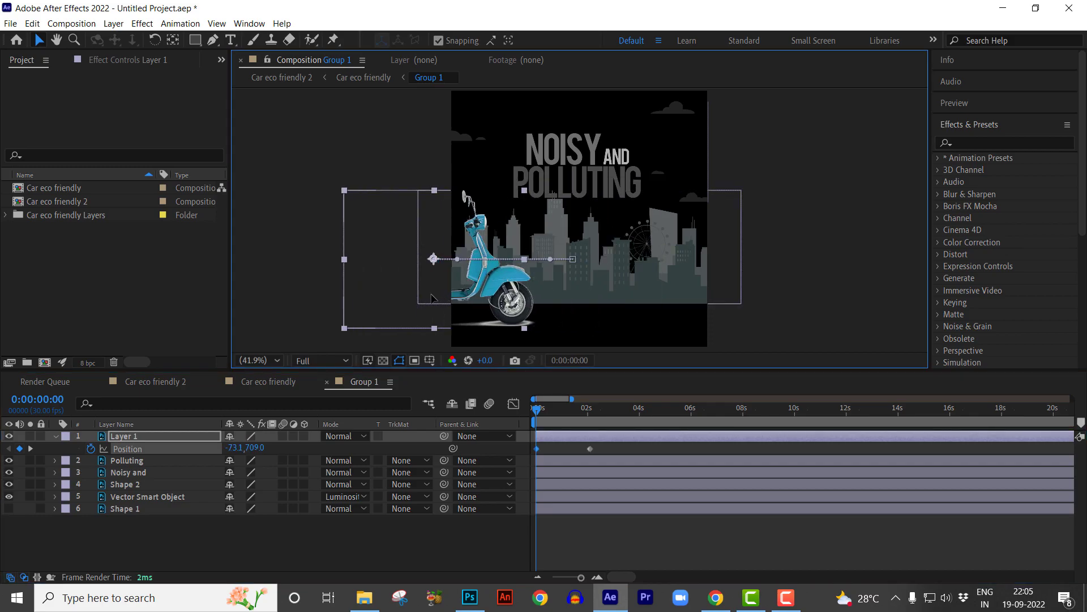
drag(540, 413, 590, 410)
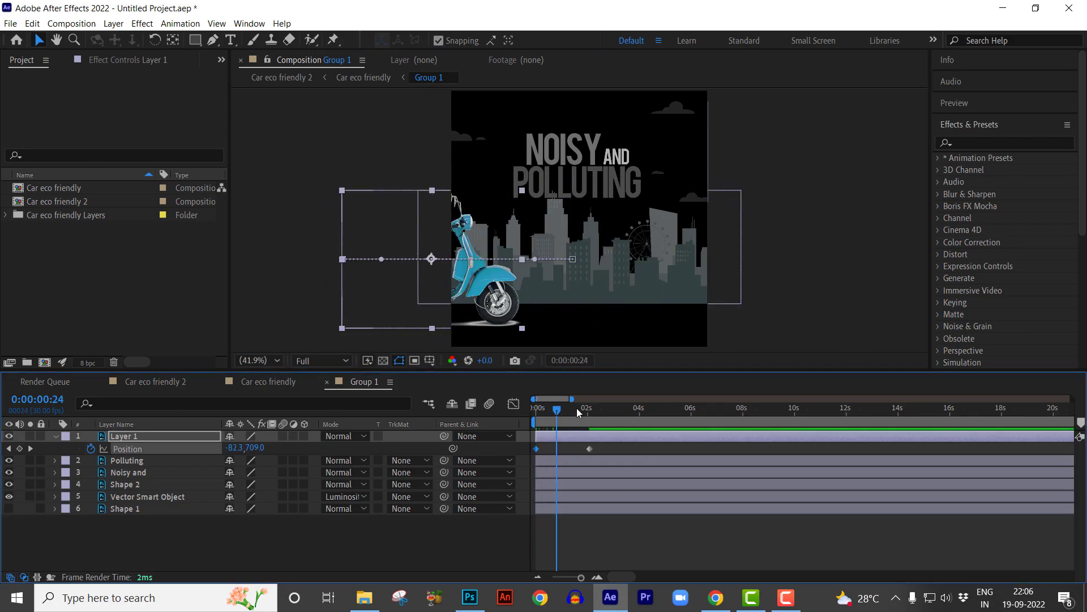
drag(590, 450, 565, 448)
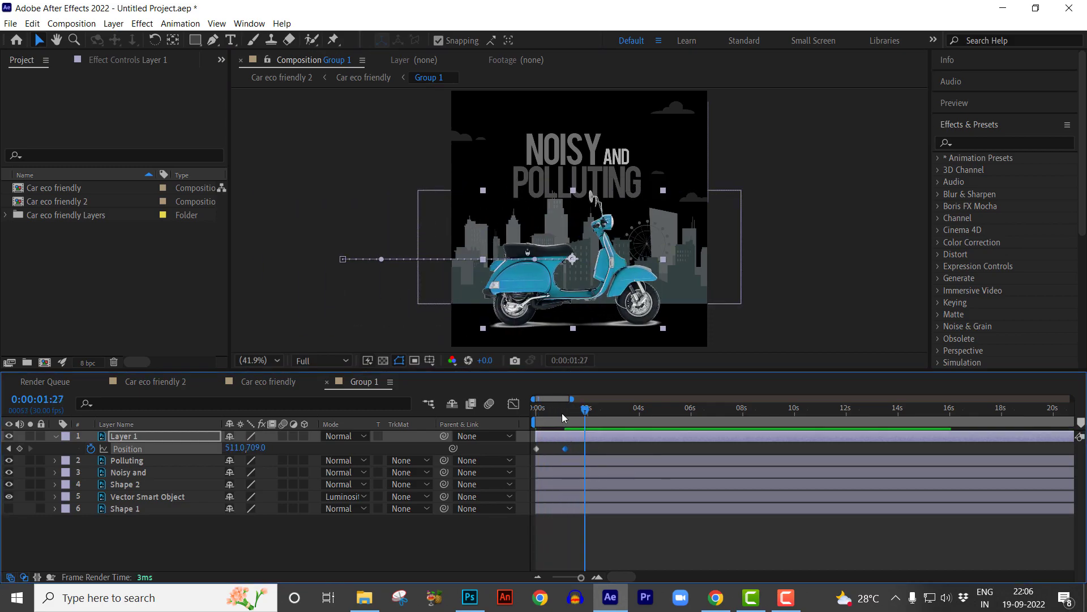
key(Home)
key(space)
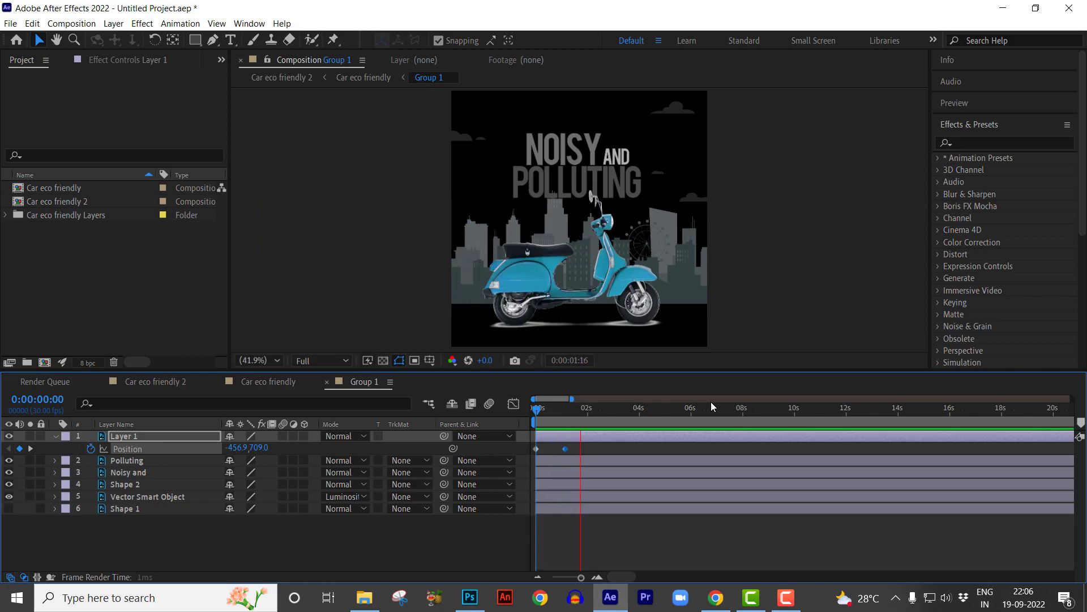
key(space)
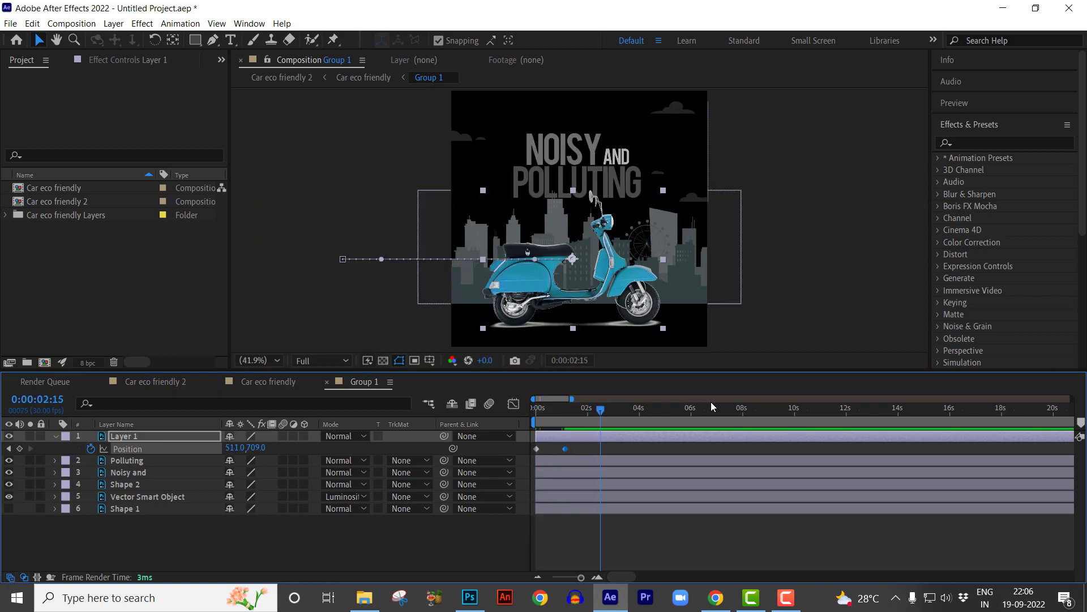
At 0:00:04:06, push the scooter past the frame's right edge and preview.
mouse_move(601, 410)
mouse_down()
mouse_move(585, 411)
mouse_move(613, 416)
mouse_up()
drag(616, 412, 648, 410)
drag(523, 272, 759, 273)
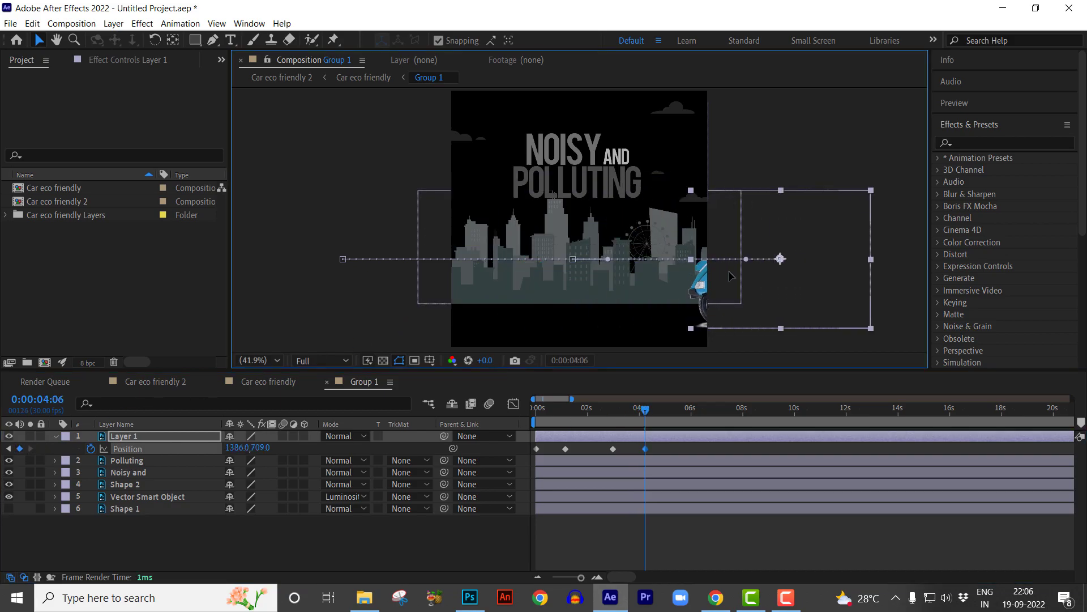
key(space)
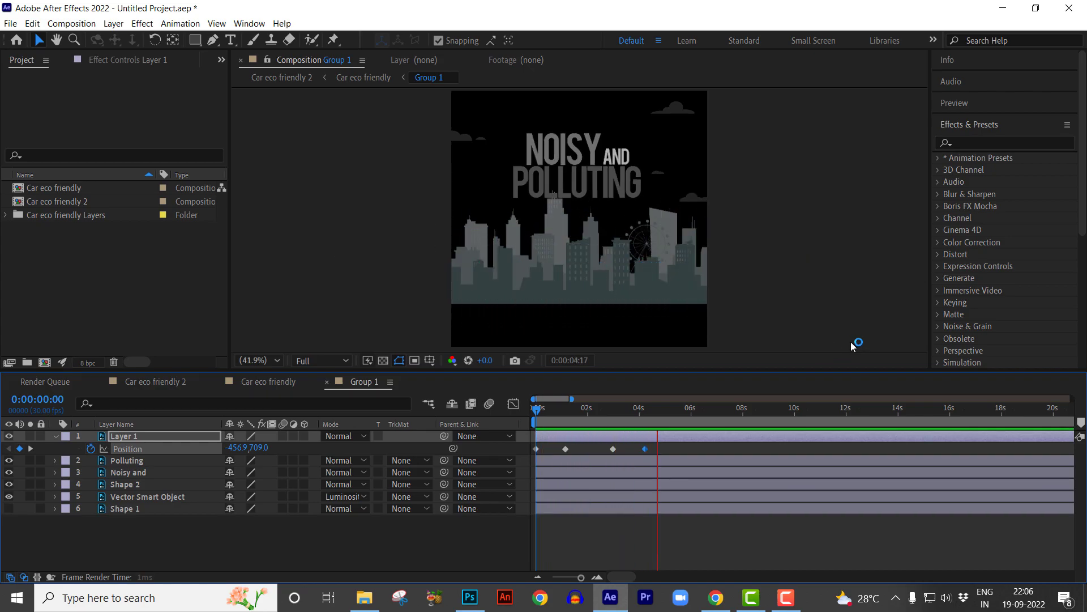
key(space)
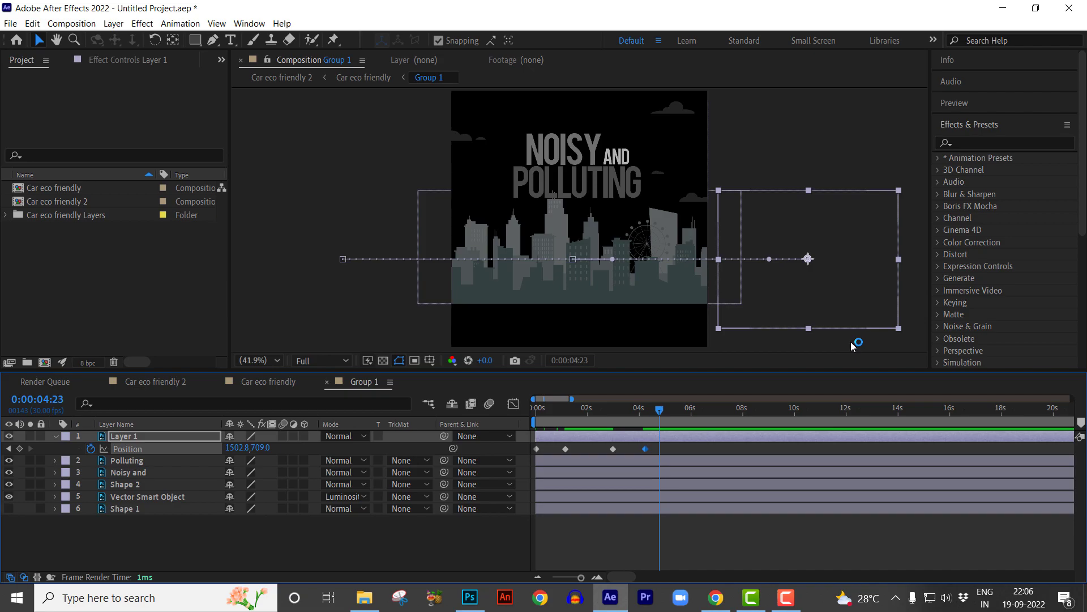
Apply Easy Ease to all four scooter Position keyframes and preview the motion.
drag(670, 447, 532, 453)
right_click(567, 451)
mouse_move(630, 442)
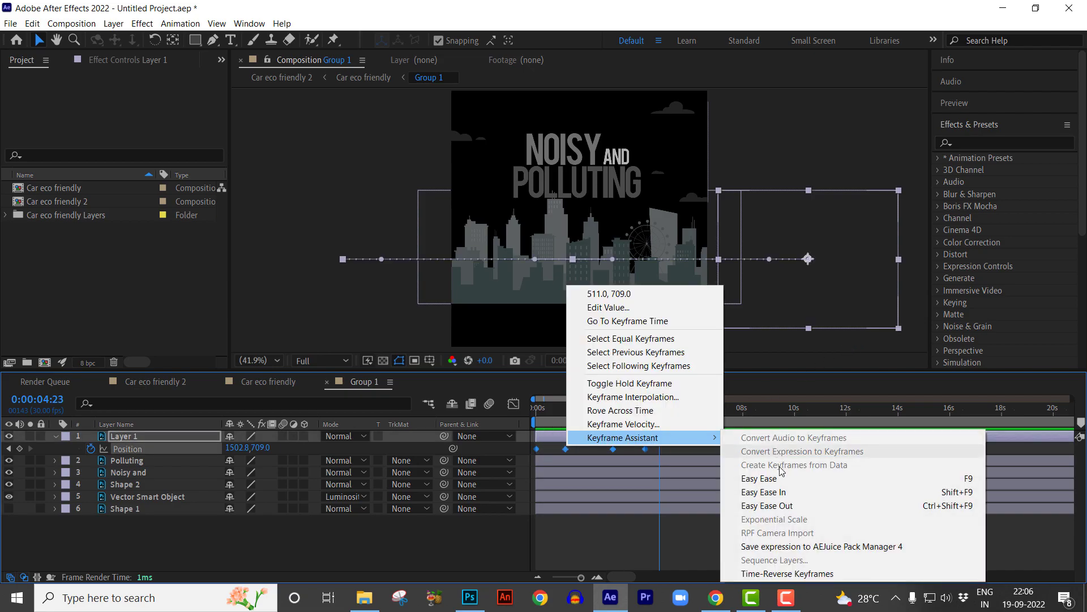
click(762, 478)
drag(659, 409, 534, 407)
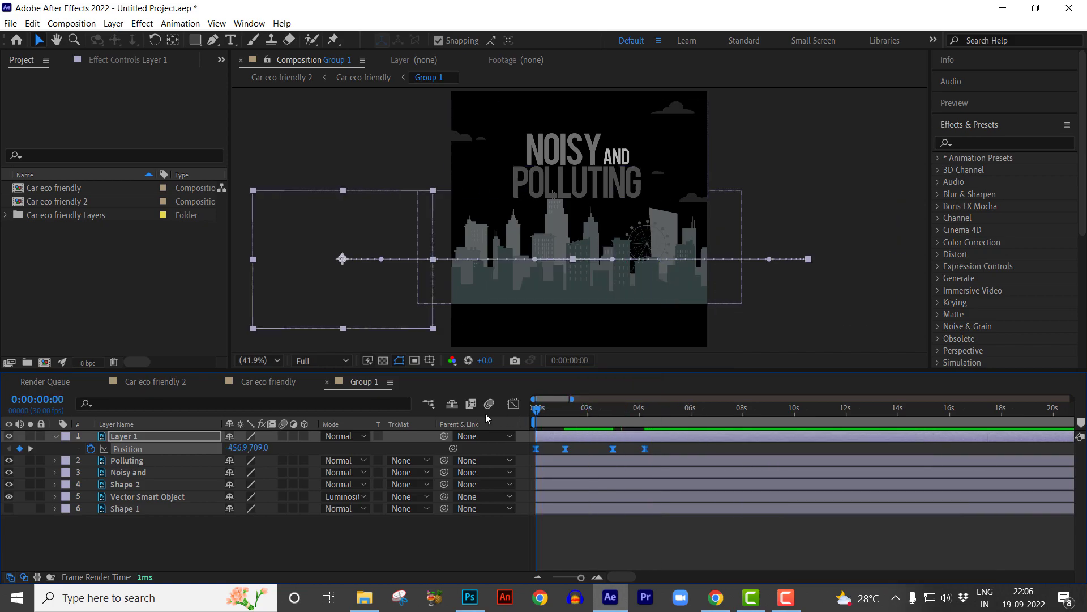
key(space)
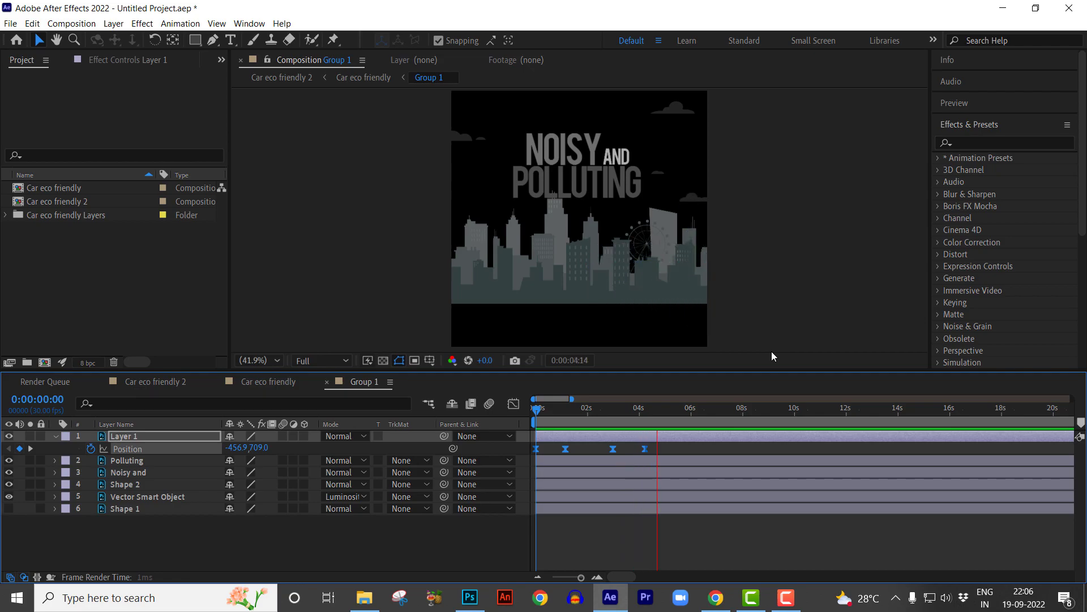
key(space)
Scrub to the scooter mid-frame, deselect it and select the Polluting text layer.
drag(660, 410, 578, 418)
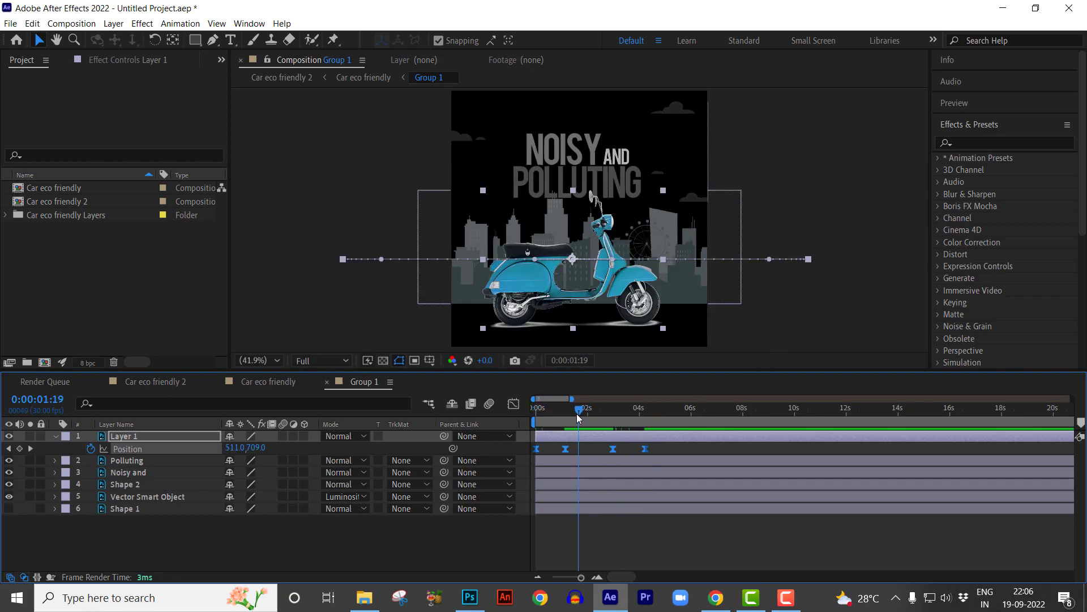
key(ctrl+shift+a)
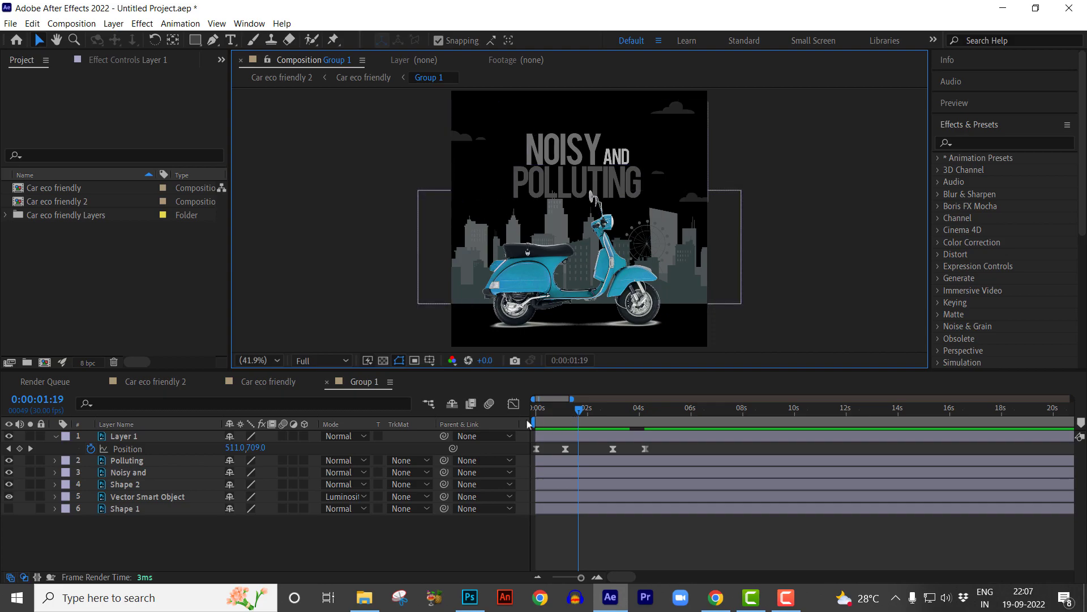
click(141, 461)
Convert the Polluting and Noisy and layers with Create > Convert to Editable Text.
shift+click(139, 472)
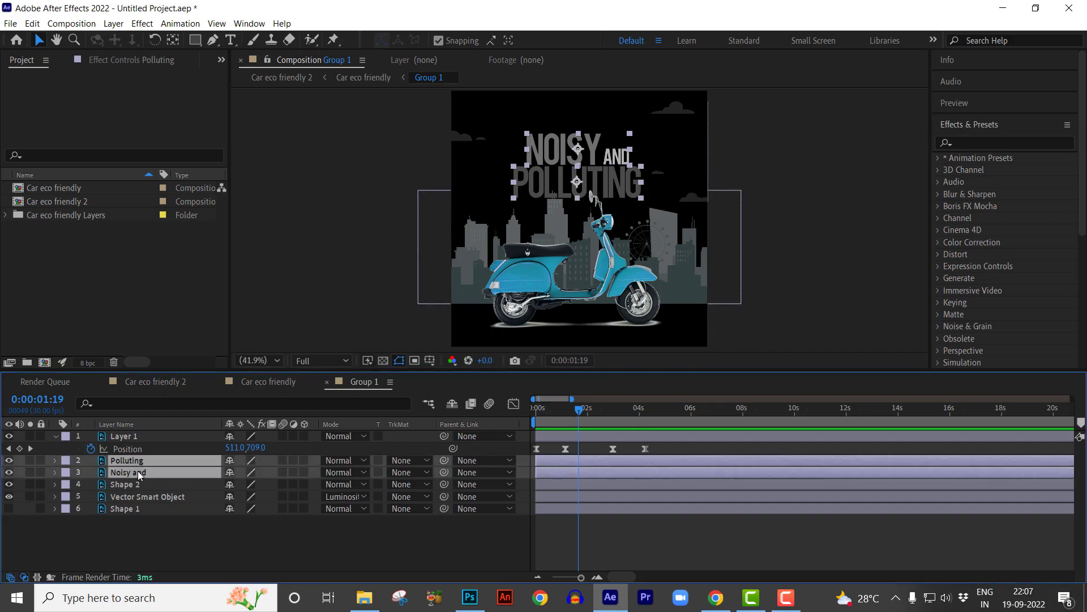
right_click(138, 473)
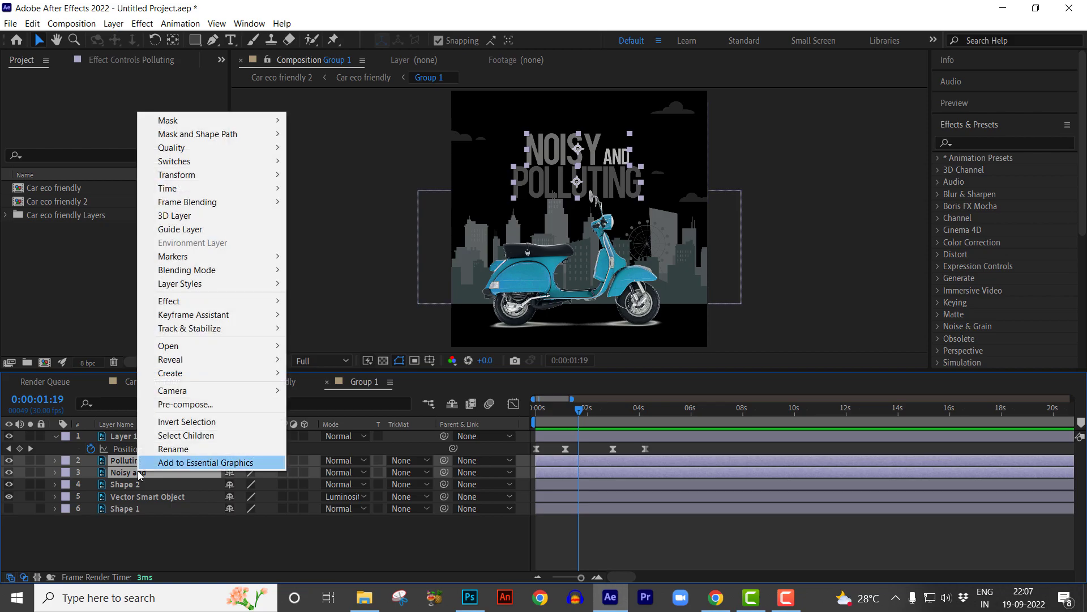
mouse_move(199, 378)
click(331, 373)
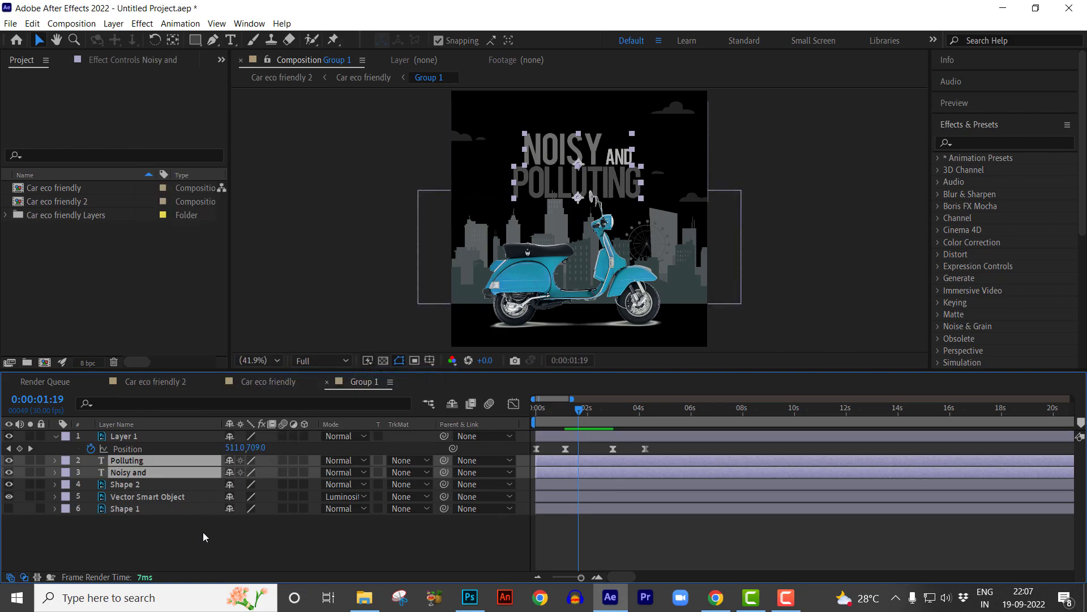
Find Turbulent Displace and apply it to the Polluting text layer.
click(967, 143)
text(tur)
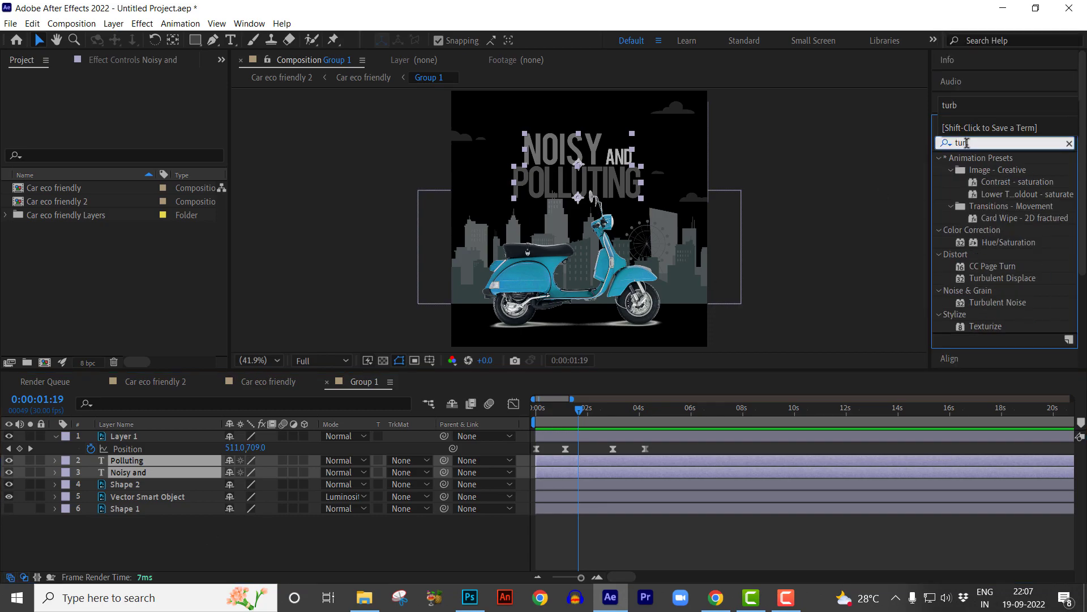
text(b)
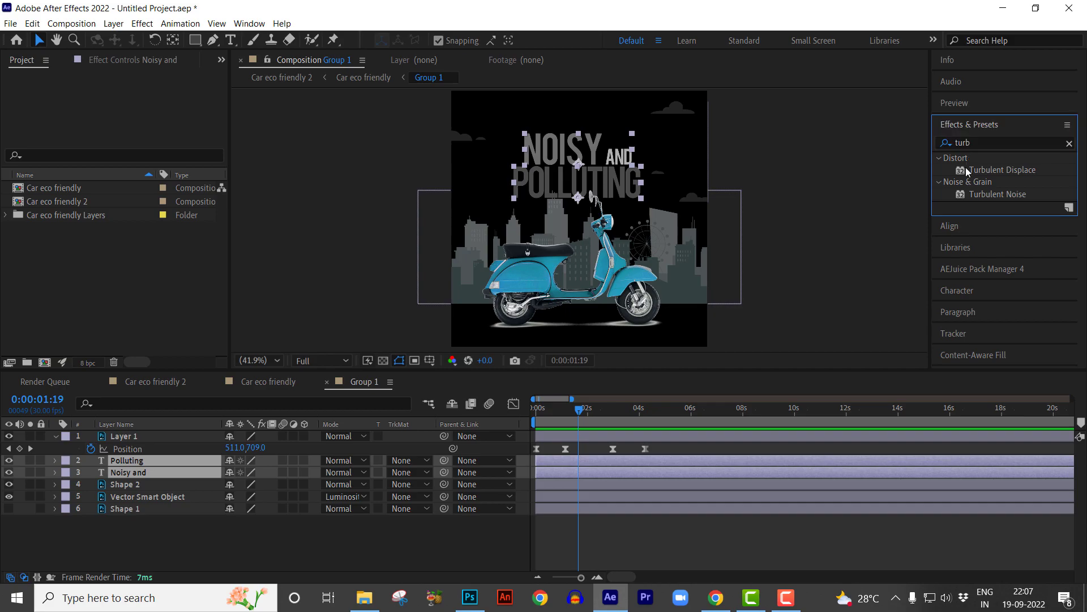
click(966, 170)
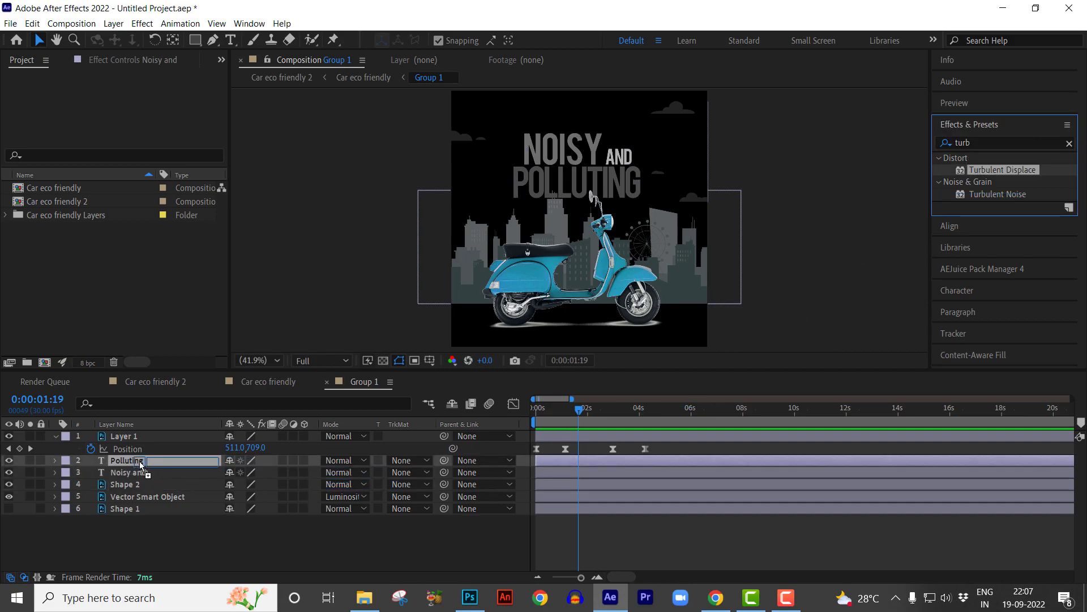
drag(963, 171, 136, 461)
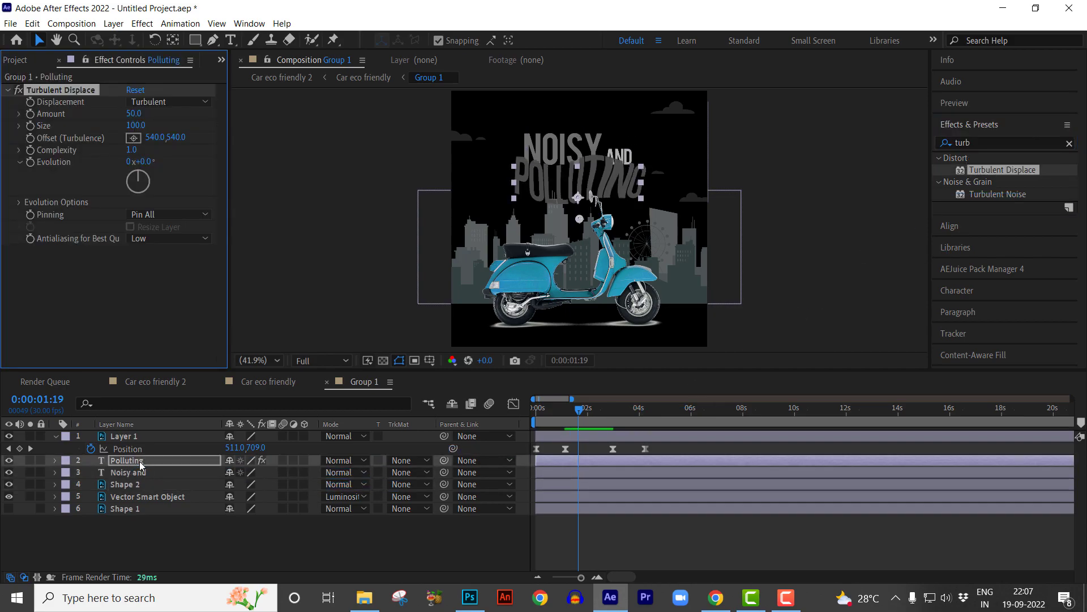
Set Amount to 19 and keyframe Evolution rising by 0:00:04:06, then preview.
drag(577, 409, 536, 409)
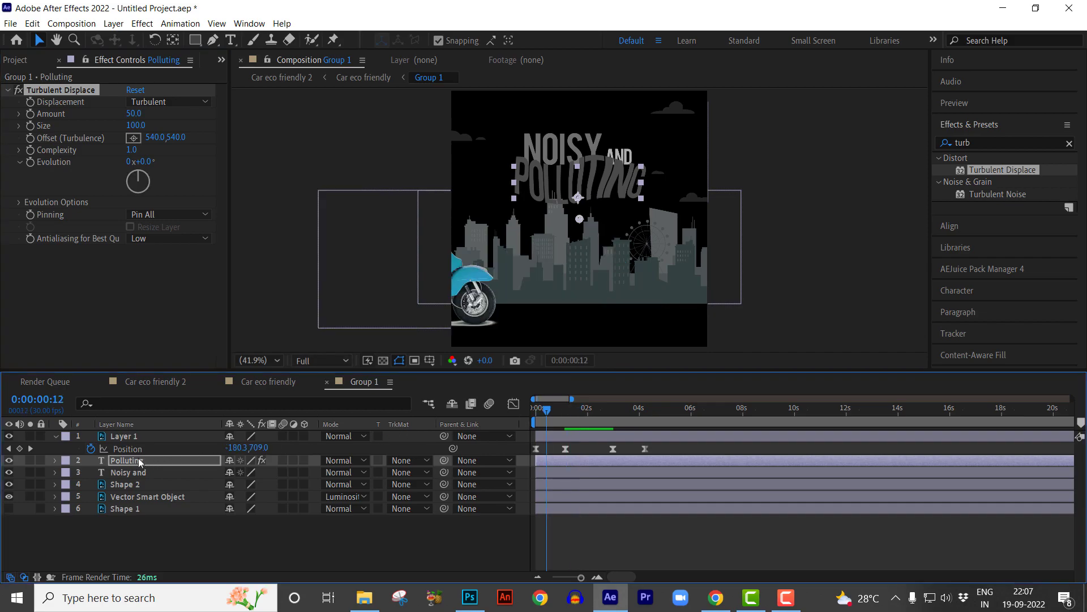
drag(133, 113, 116, 113)
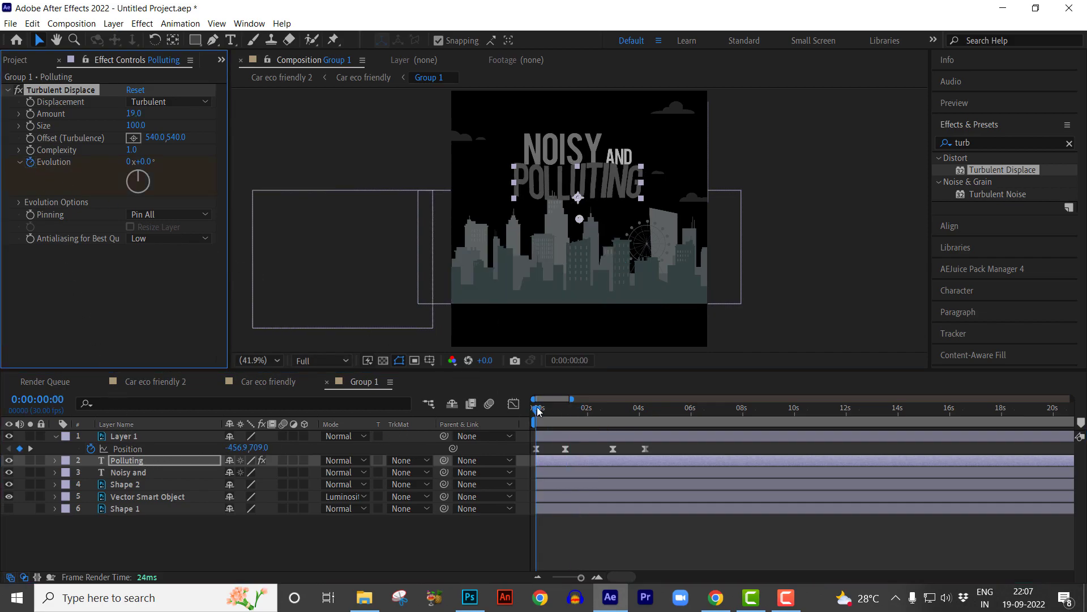
drag(538, 408, 645, 409)
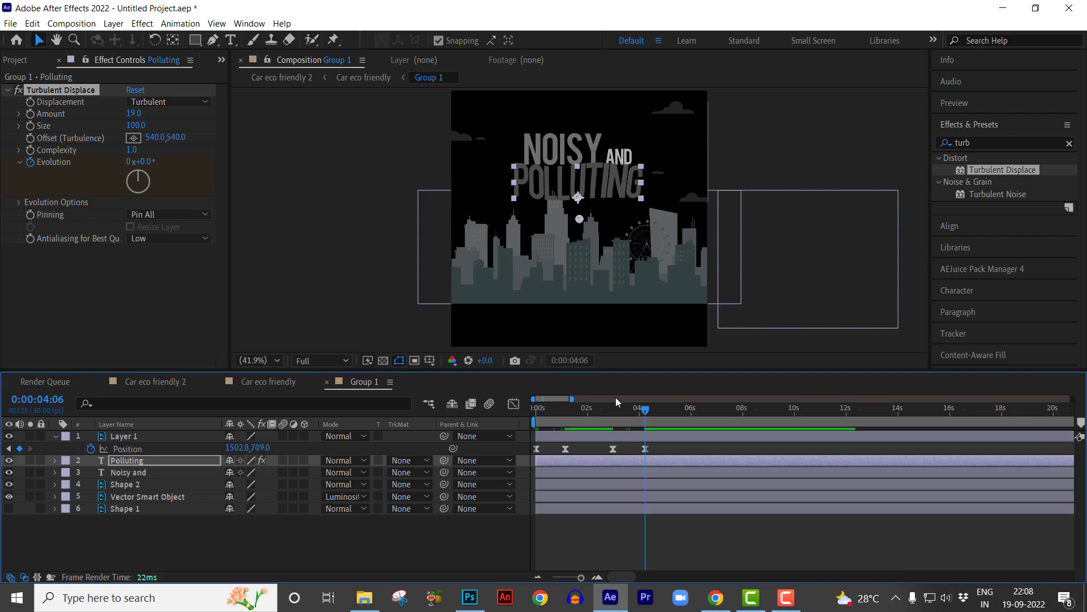
mouse_move(160, 182)
mouse_down()
mouse_move(111, 178)
mouse_move(141, 173)
mouse_up()
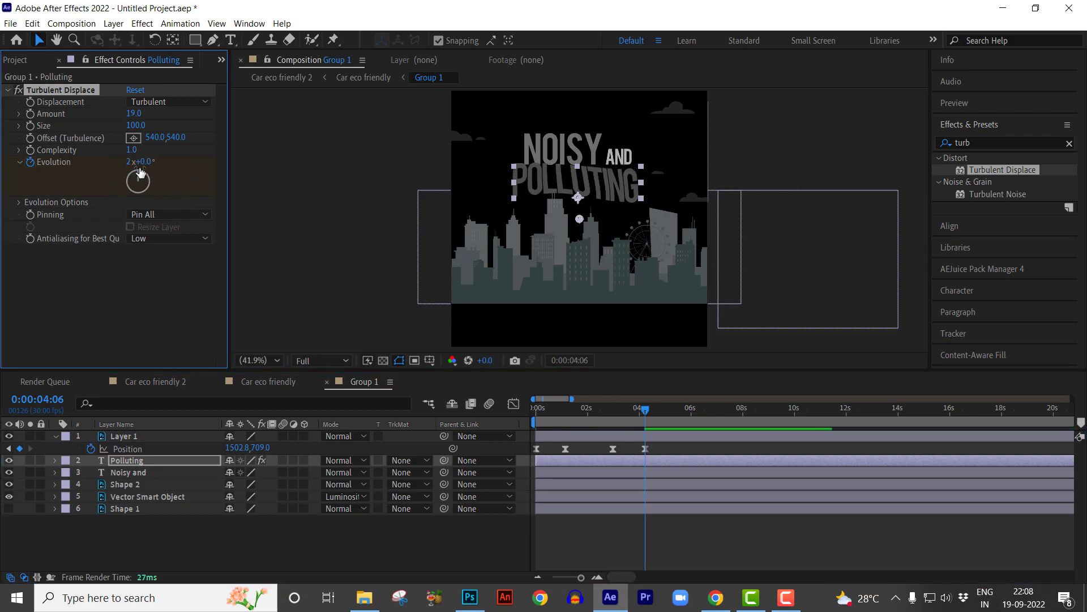
drag(633, 411, 509, 418)
key(space)
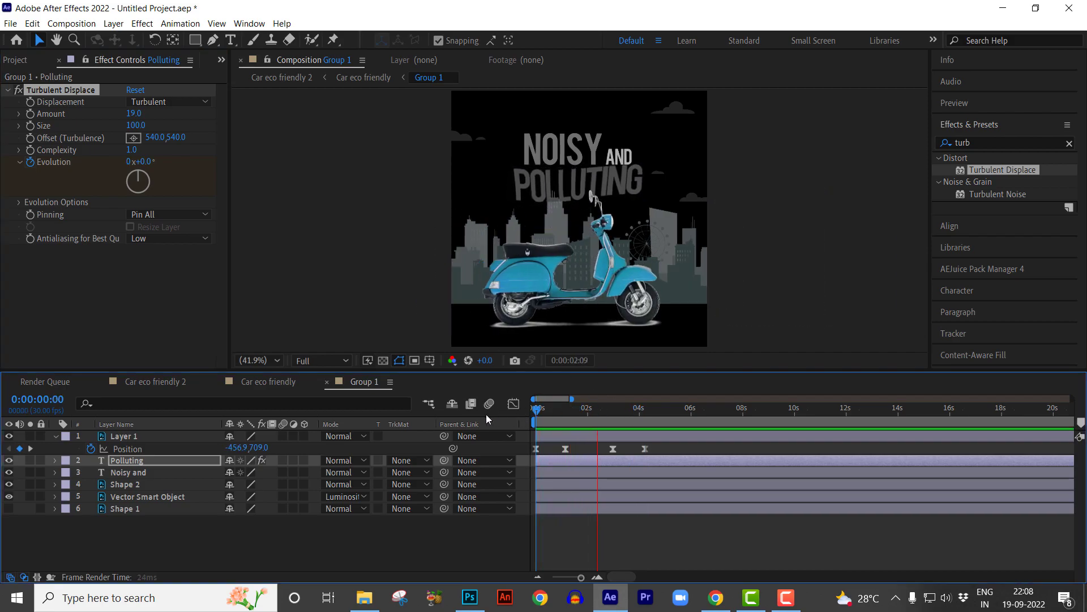
key(space)
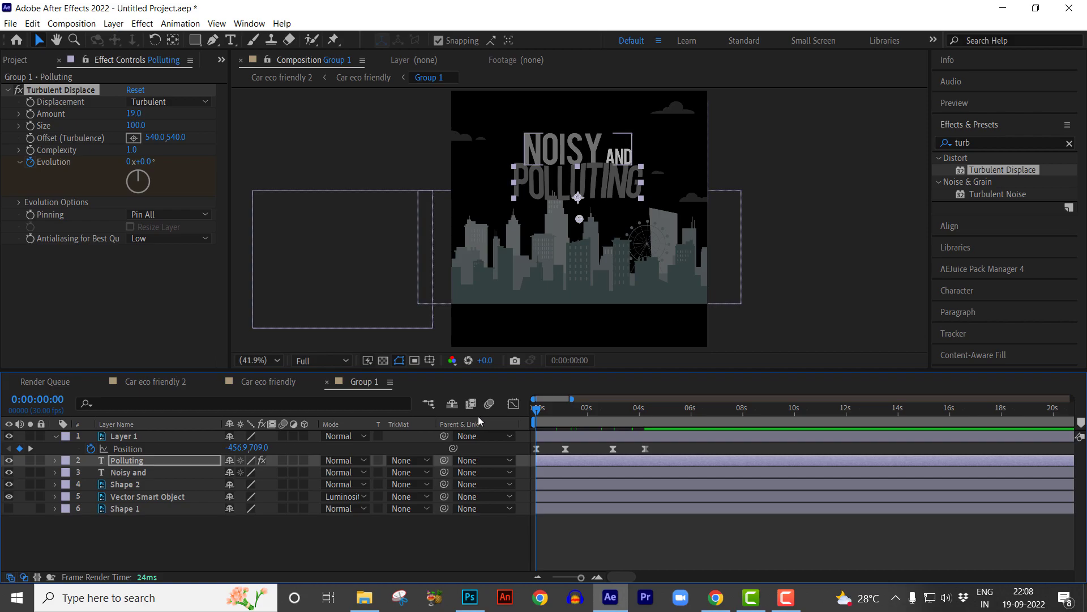
Copy the Turbulent Displace effect from Polluting onto Noisy and, then preview.
click(145, 460)
click(93, 90)
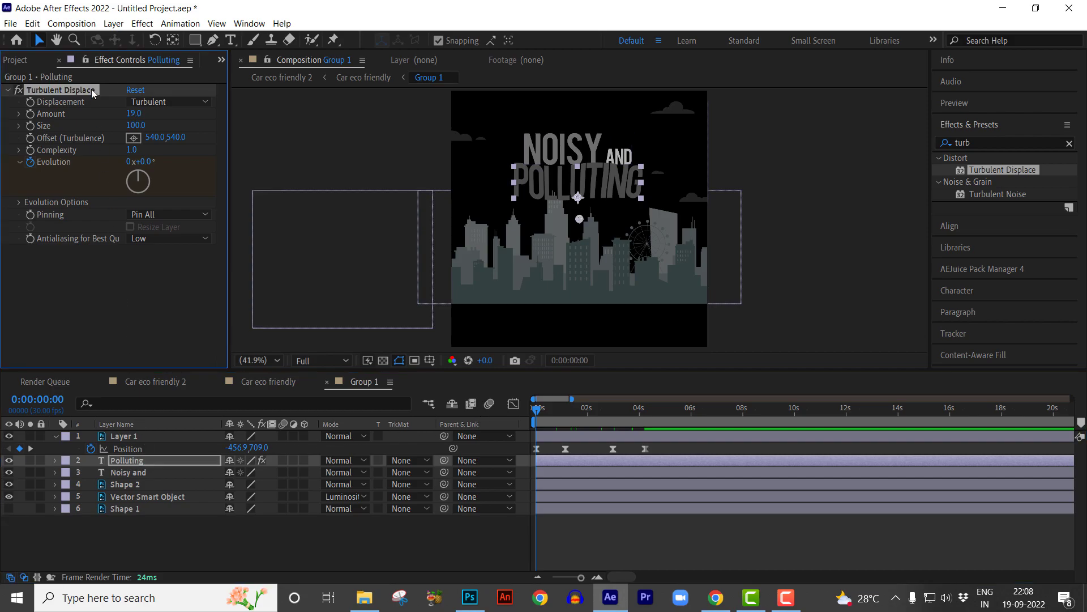
click(133, 475)
key(ctrl+v)
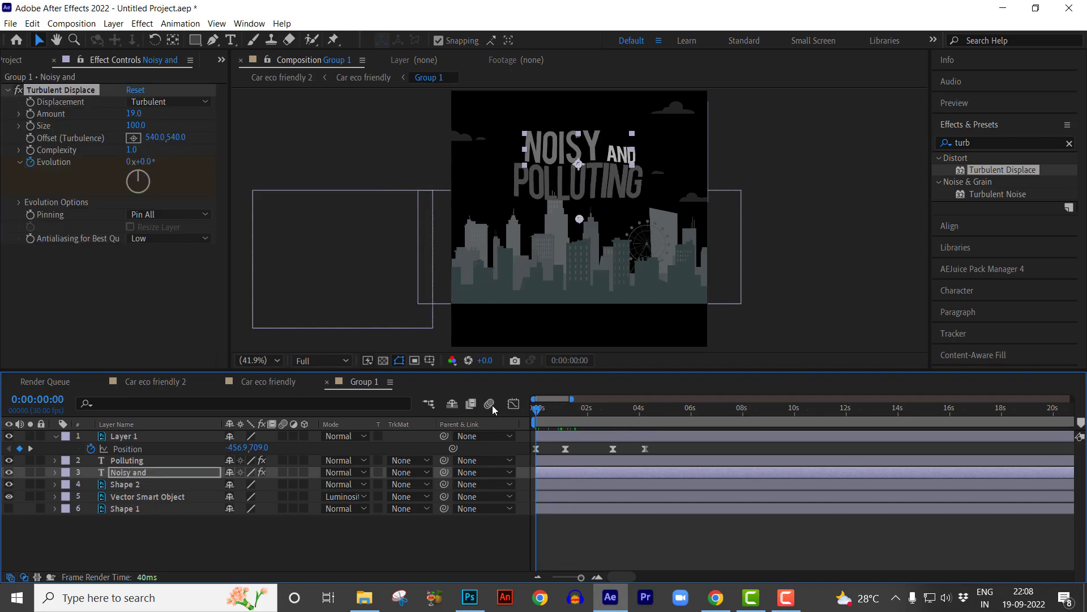
click(875, 251)
key(space)
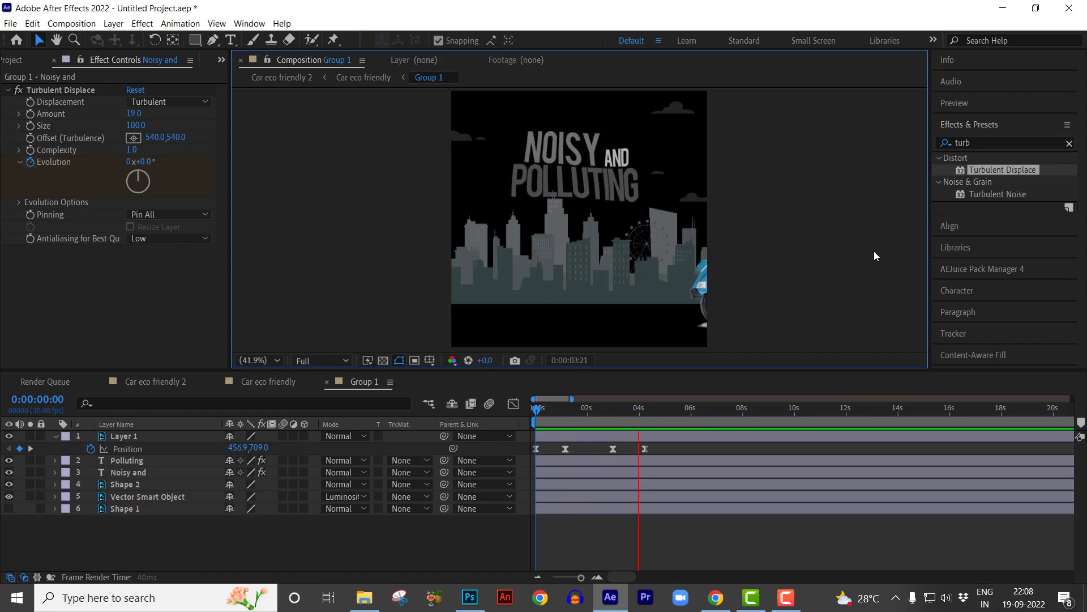
key(space)
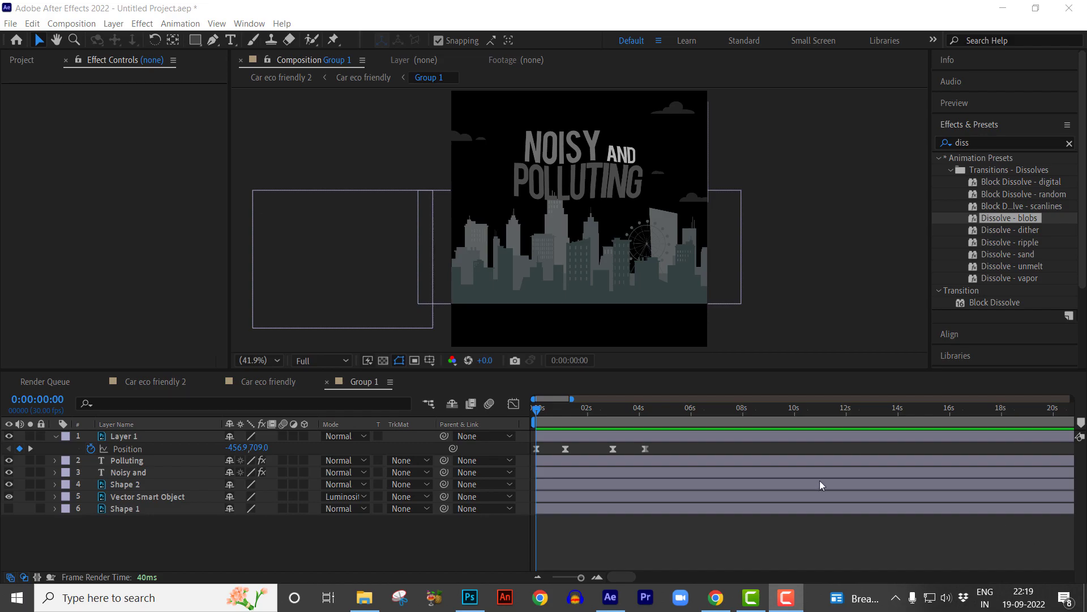
In Car eco friendly, toggle Group 1 and Group 2 visibility to compare the scenes.
drag(614, 412, 672, 416)
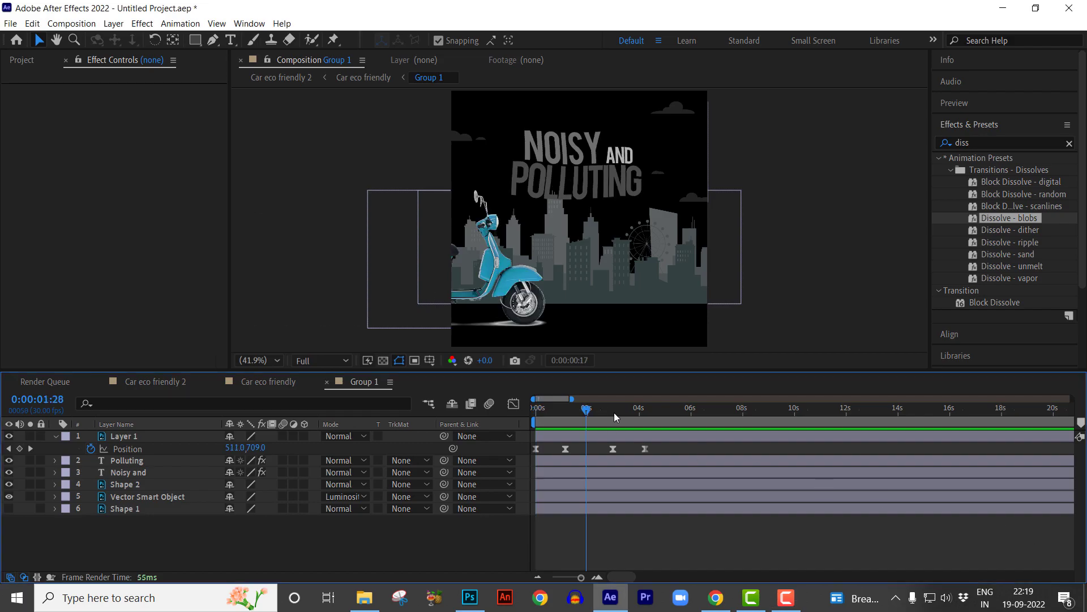
click(269, 376)
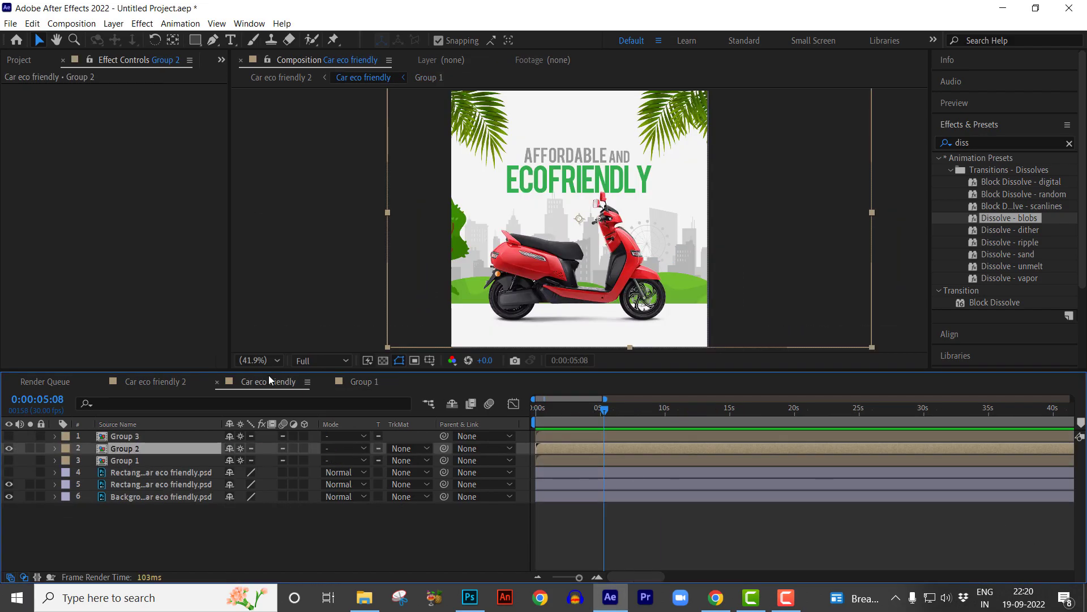
click(9, 448)
click(9, 460)
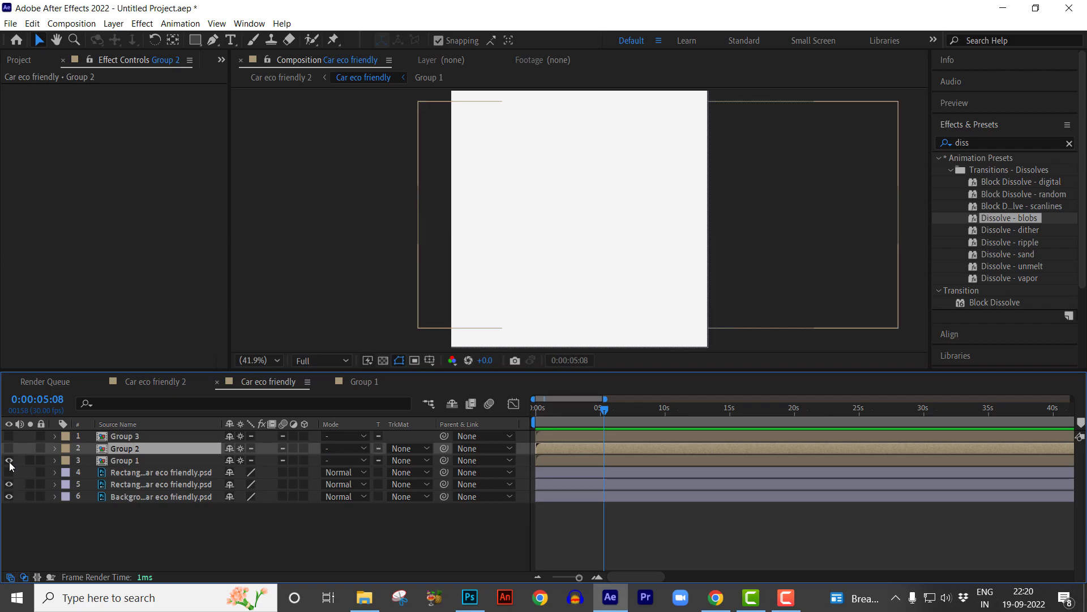
click(9, 459)
click(9, 448)
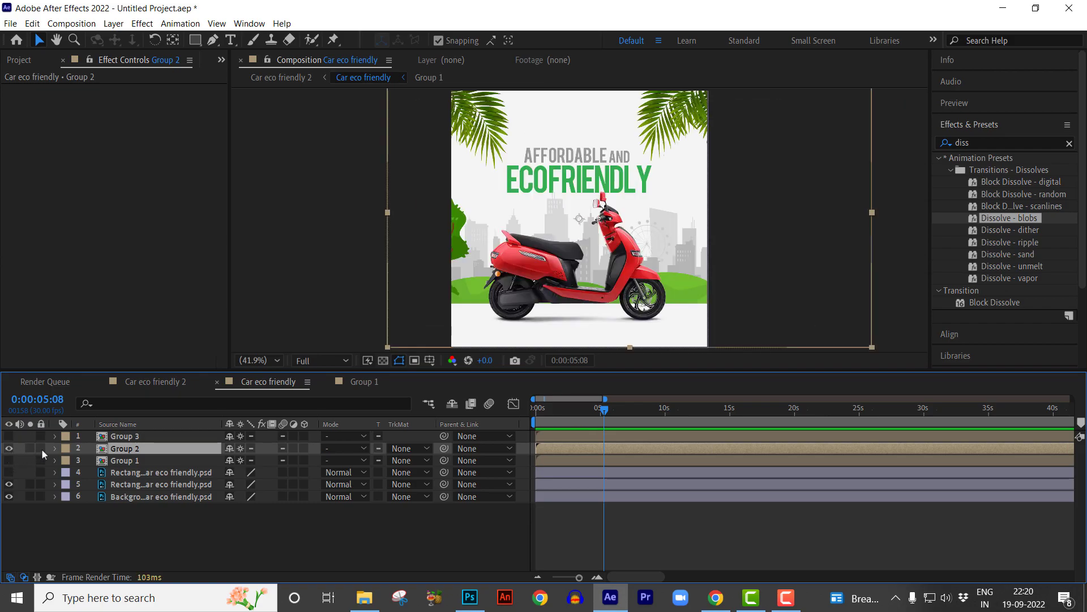
Open the Group 2 precomp, select its red scooter, then scrub Group 1's scooter slide.
double_click(116, 448)
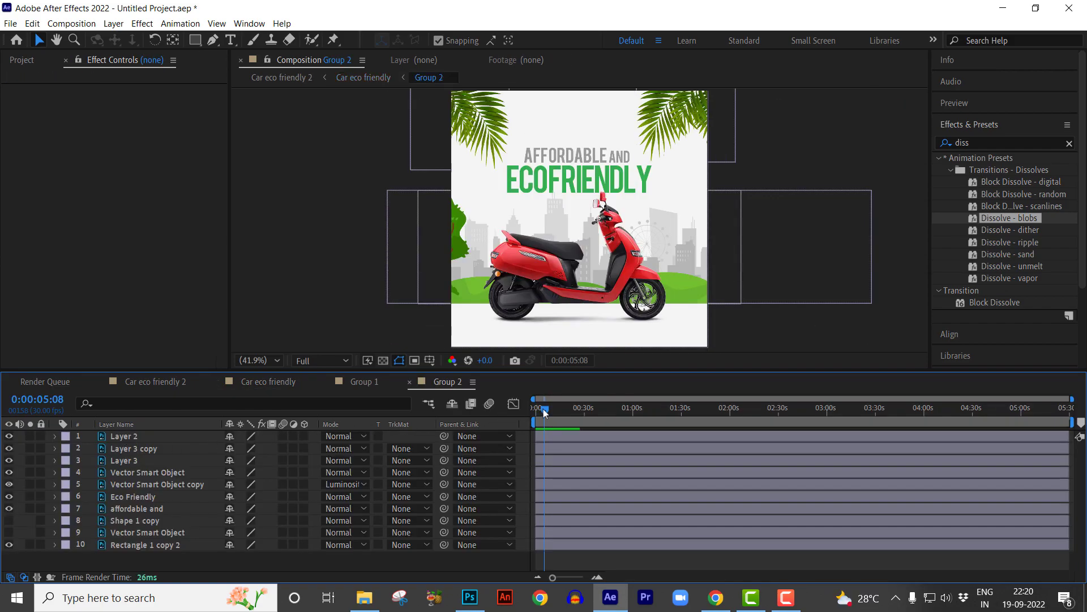
click(543, 270)
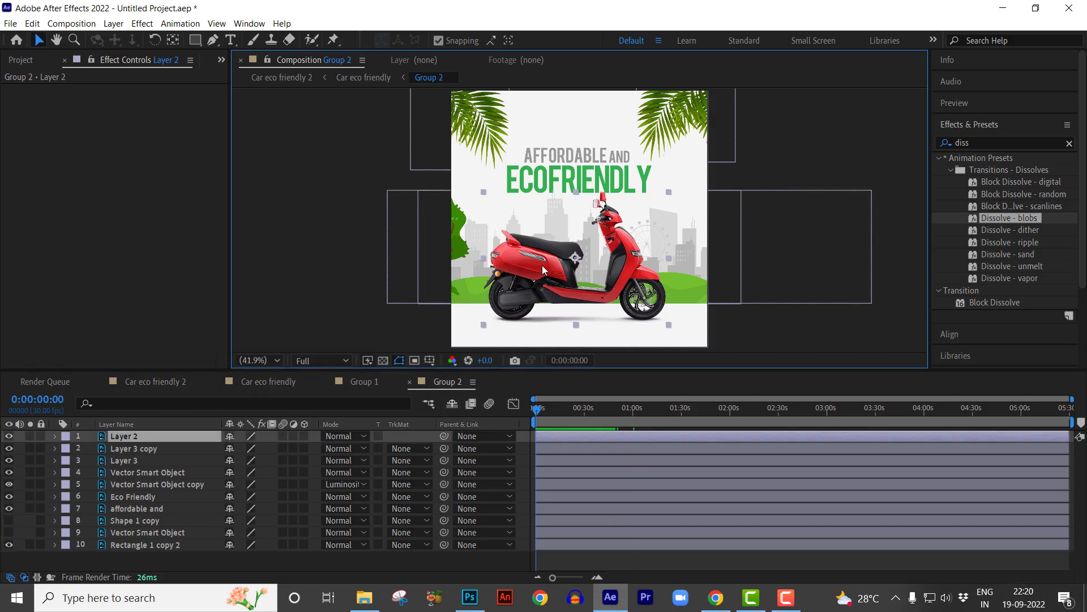
click(365, 381)
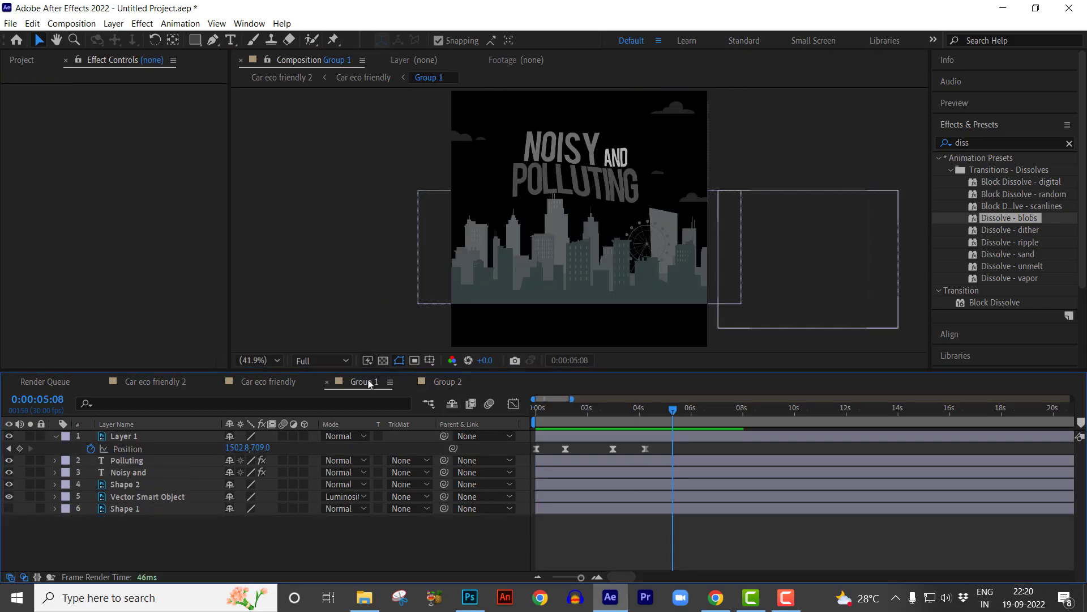
drag(588, 415, 510, 411)
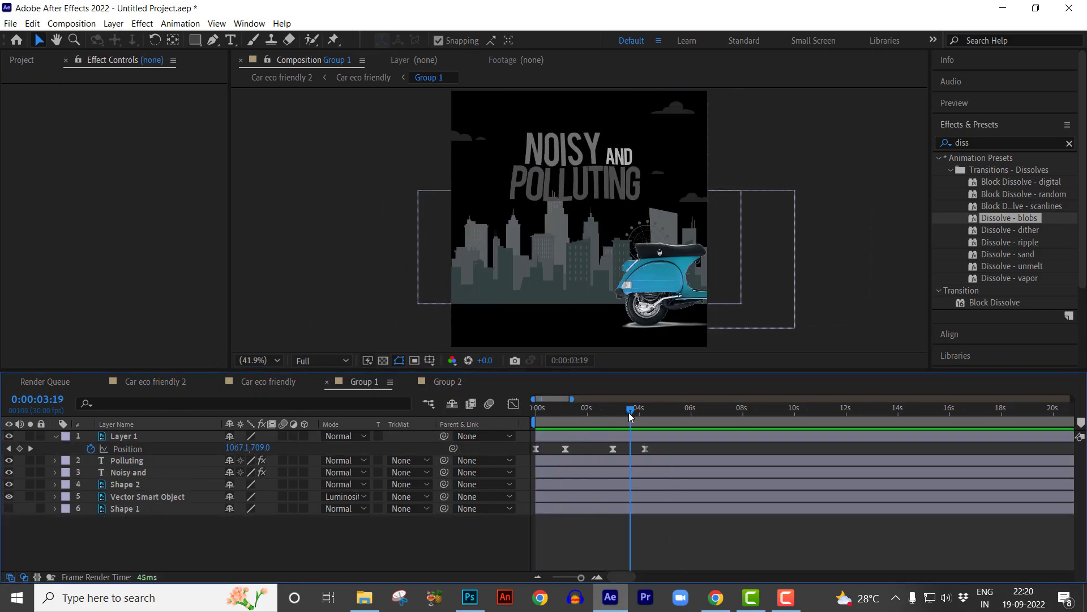
Paste the Group 1 scooter's Position keyframes onto the red scooter in Group 2.
click(123, 436)
click(127, 449)
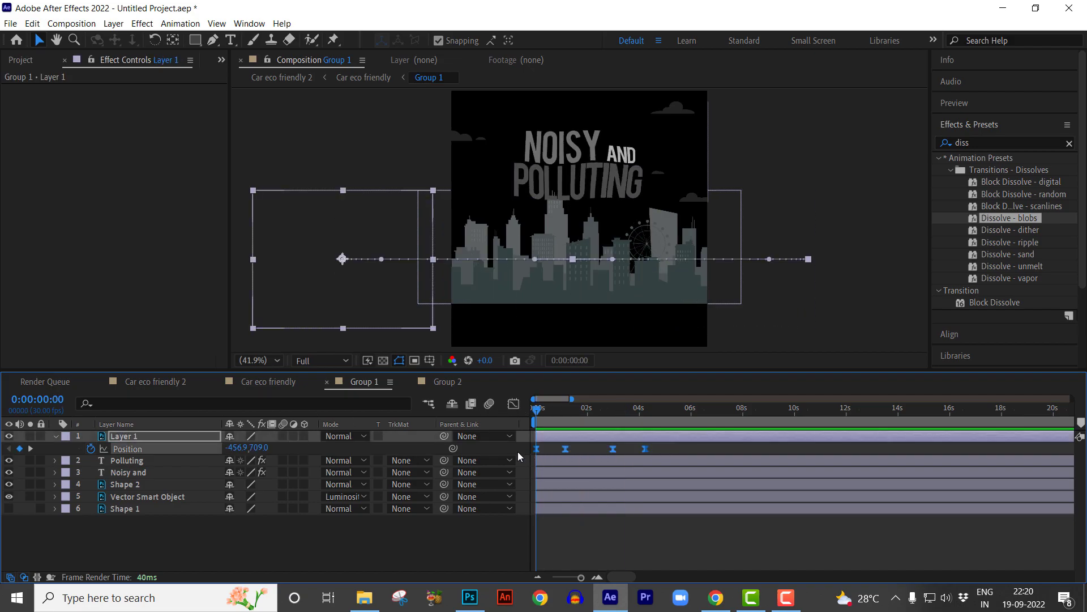
click(444, 381)
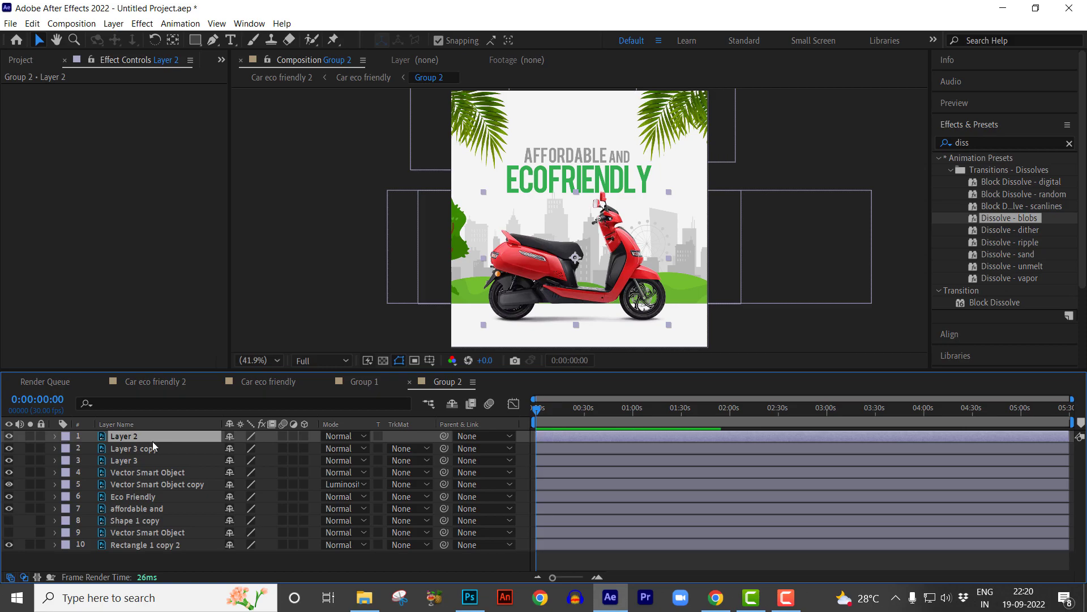
key(ctrl+v)
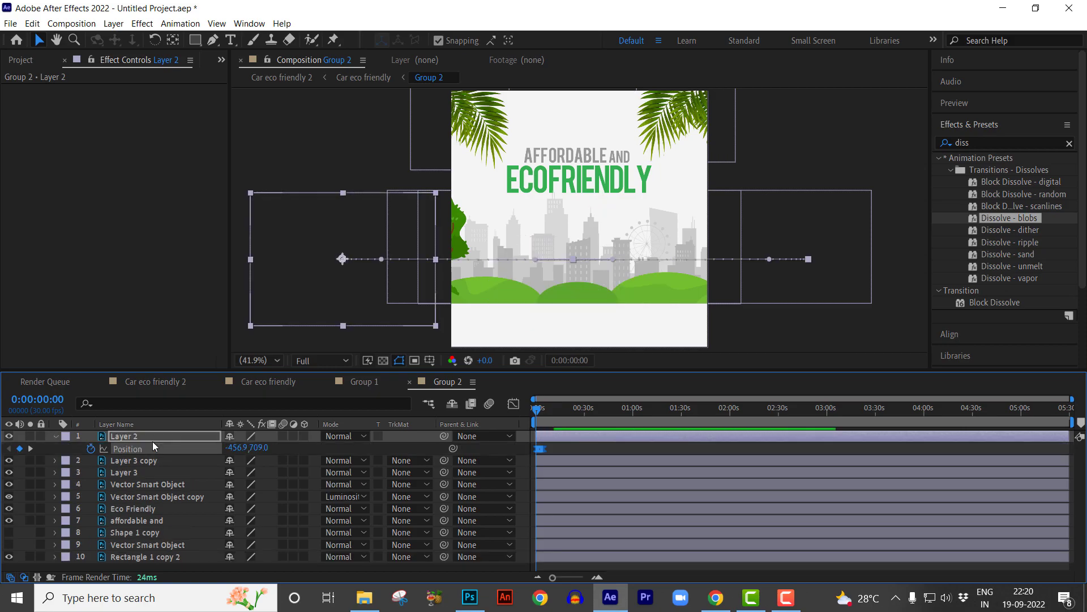
Zoom the timeline, preview the red scooter's slide, then select the Vector Smart Object ground layer.
click(597, 578)
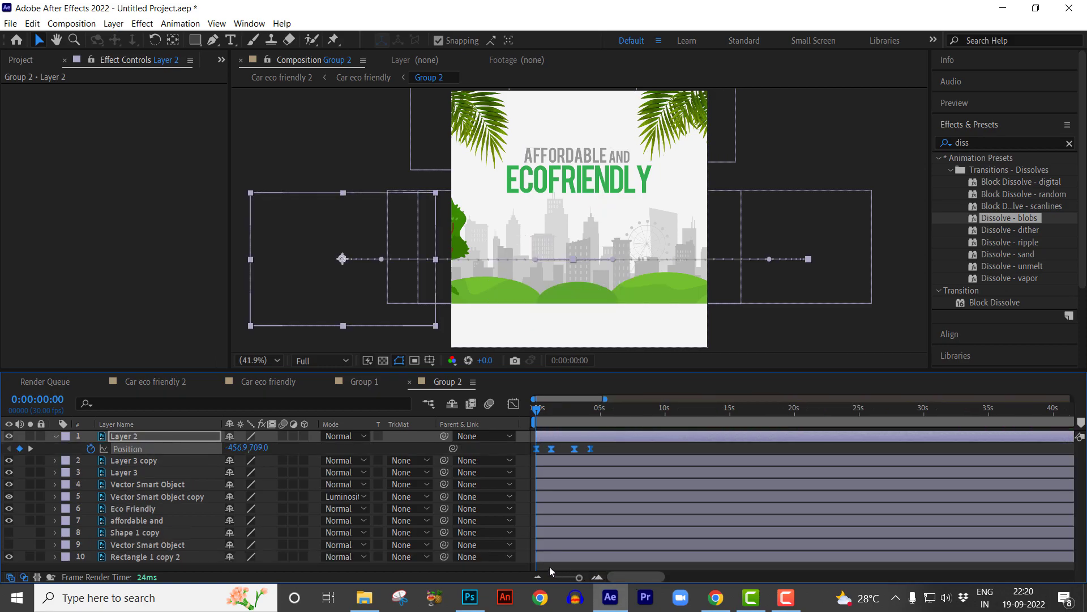
key(space)
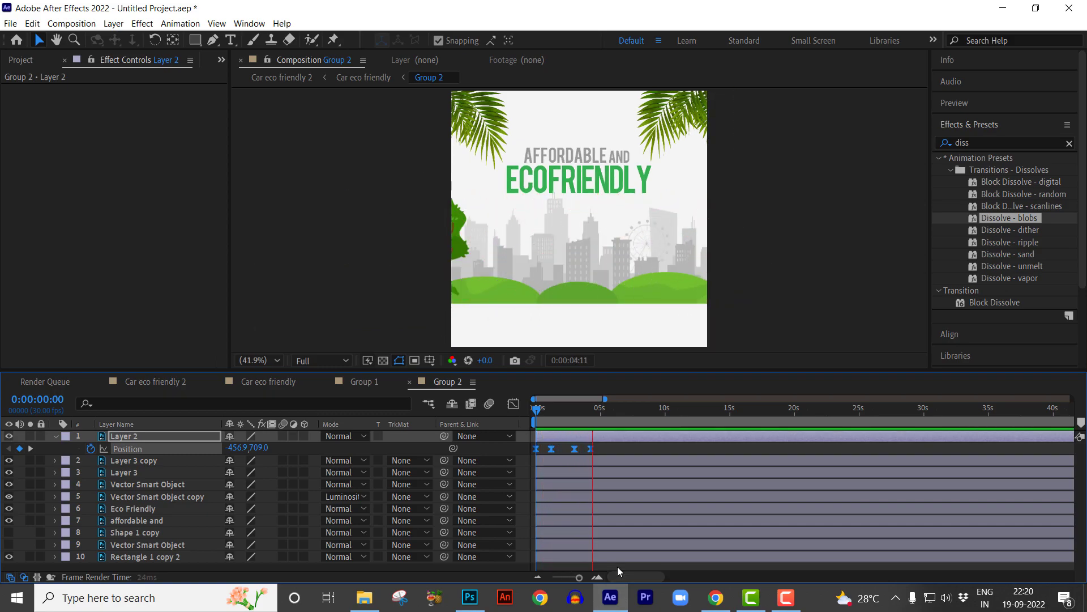
click(598, 444)
key(Home)
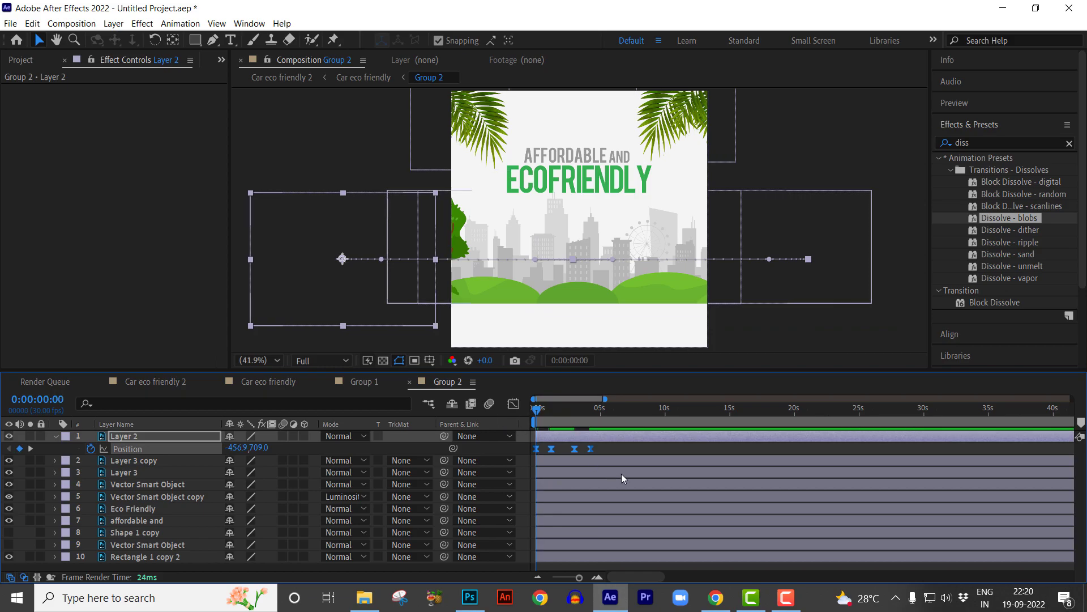
click(690, 290)
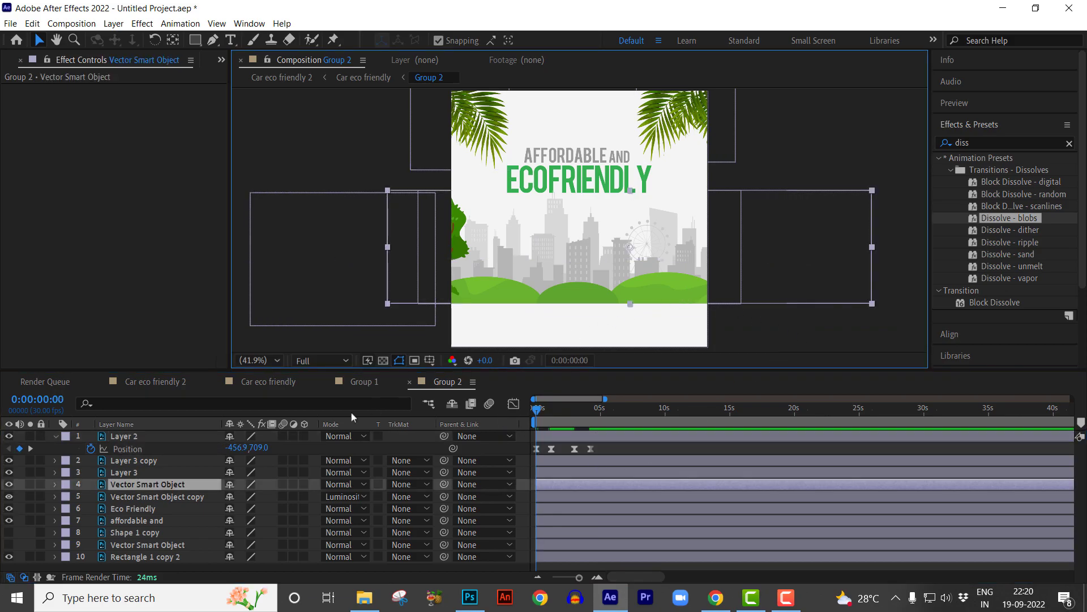
Apply the Dissolve - blobs preset to the Vector Smart Object ground layer.
click(149, 485)
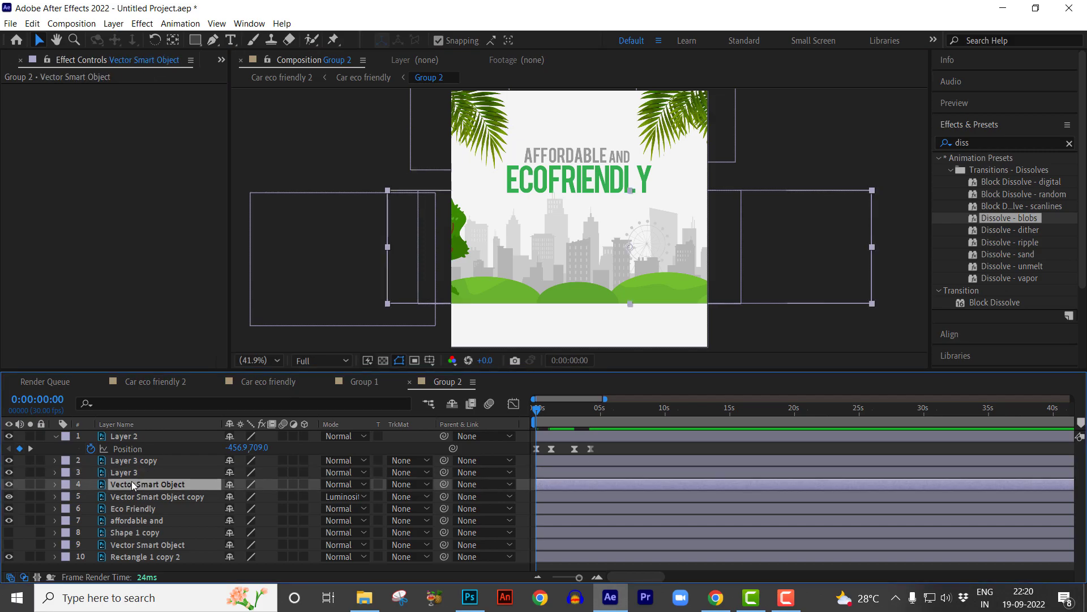
click(318, 403)
click(970, 137)
text(diss)
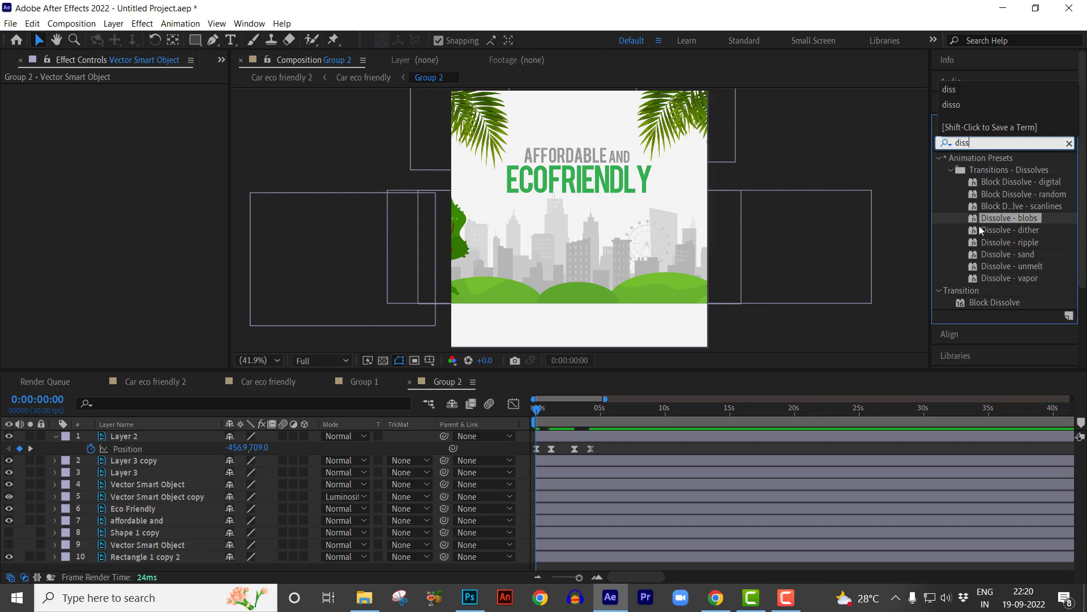
drag(982, 218, 596, 399)
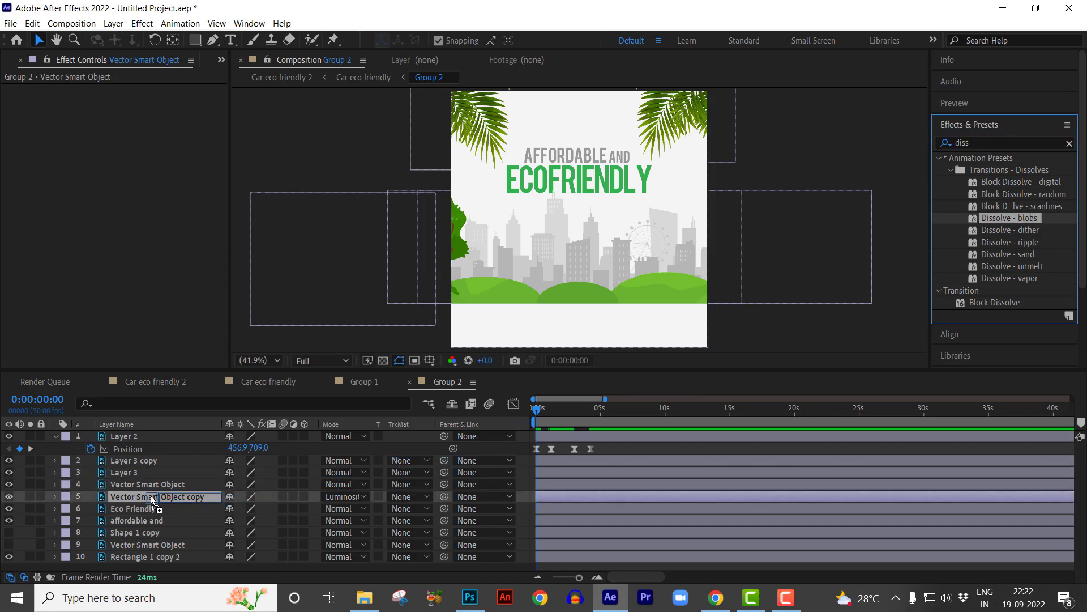
drag(595, 399, 146, 486)
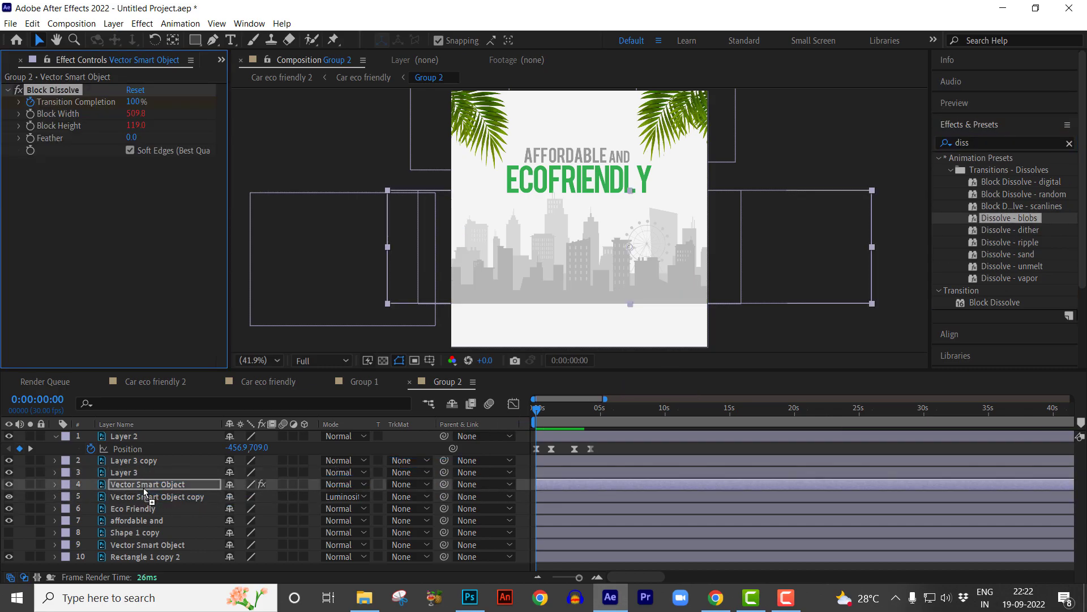
Preview and solo the ground layer to check its blob dissolve, then select the Layer 3 palm leaves.
mouse_move(538, 410)
mouse_down()
mouse_move(575, 418)
mouse_move(534, 419)
mouse_up()
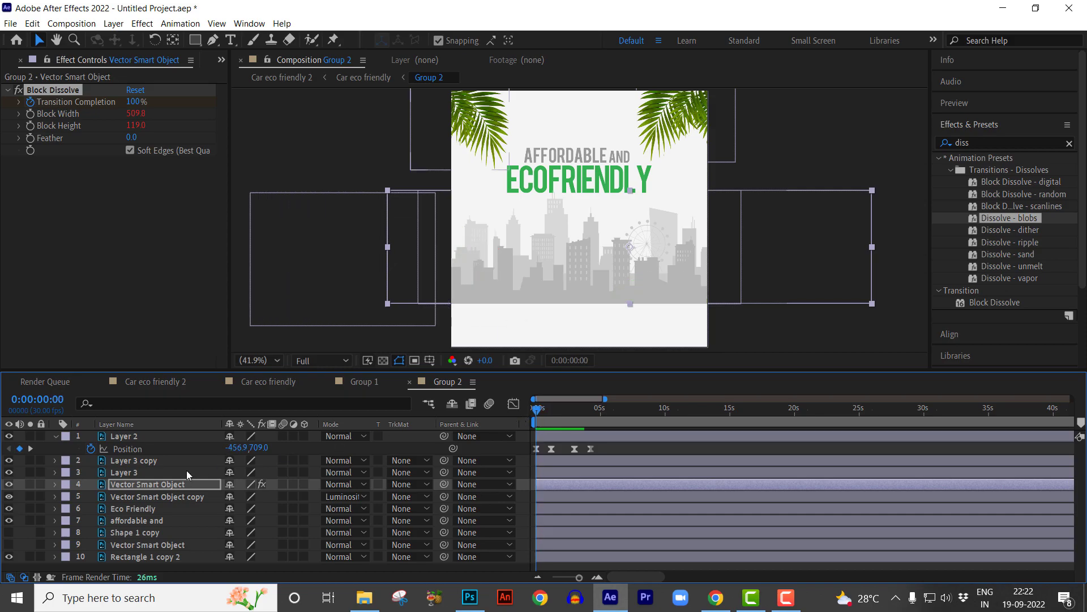
key(u)
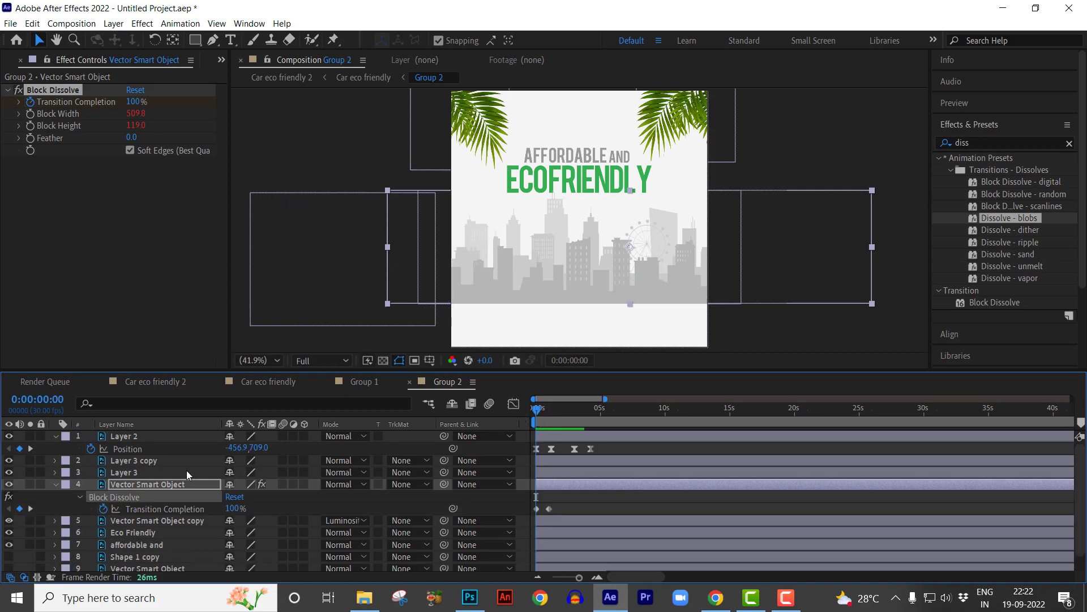
key(space)
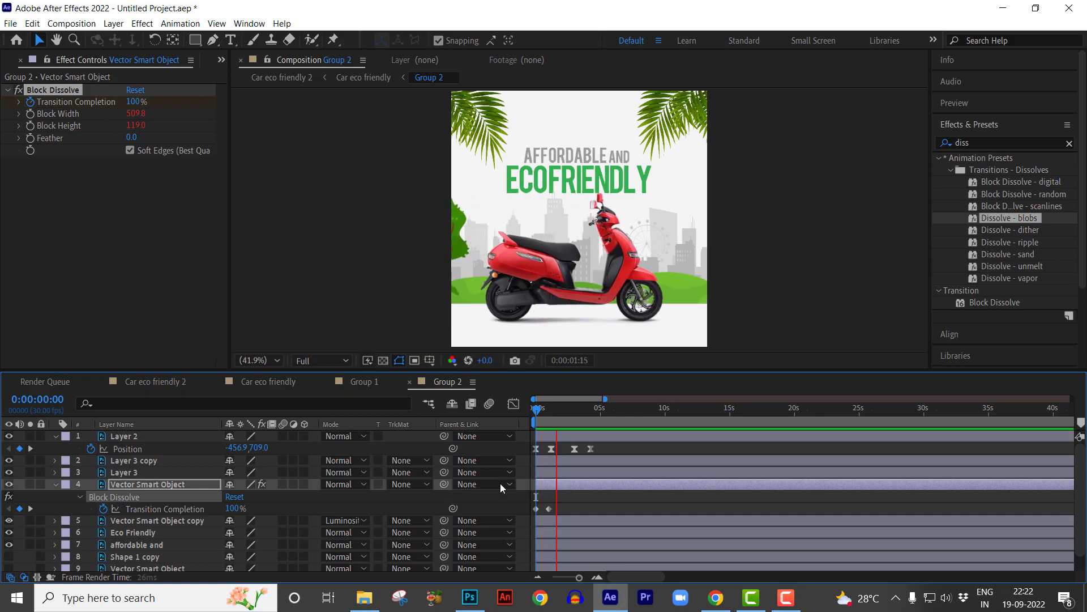
key(space)
drag(557, 410, 413, 418)
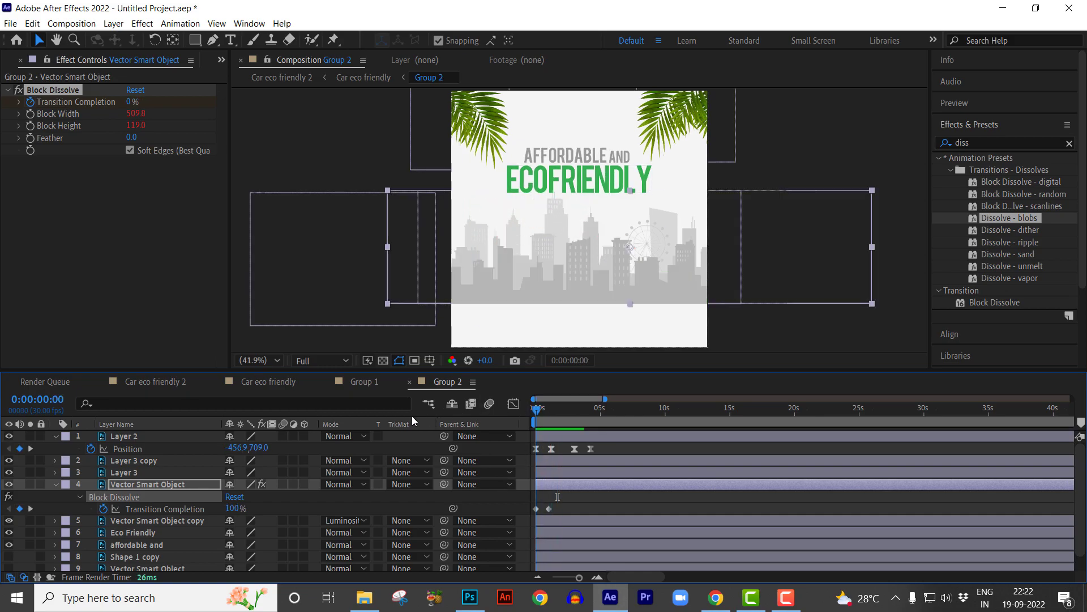
click(30, 484)
mouse_move(537, 409)
mouse_down()
mouse_move(550, 411)
mouse_move(508, 406)
mouse_up()
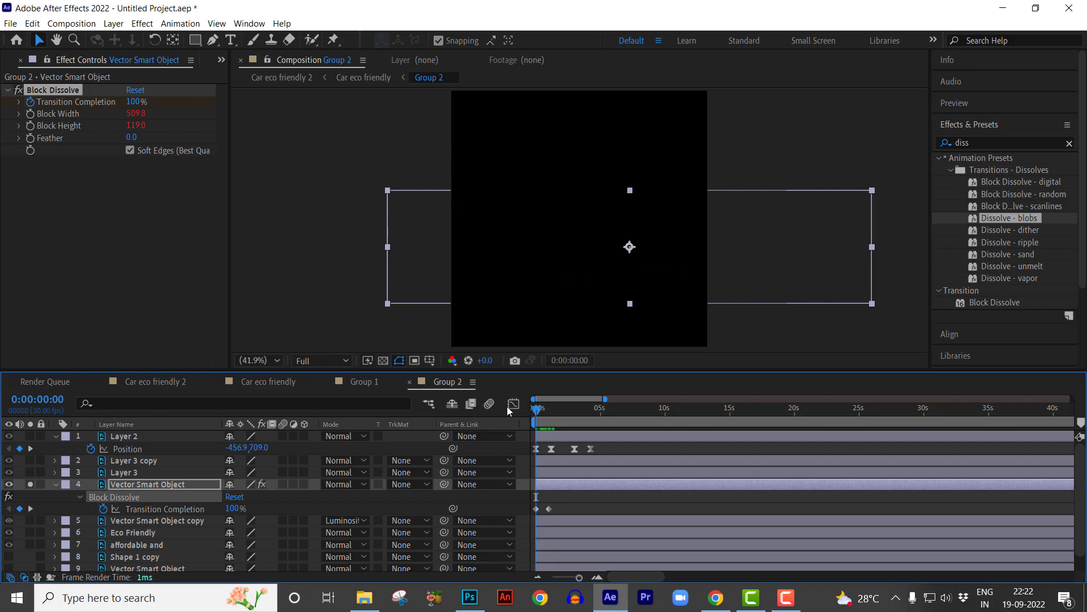
click(30, 484)
key(ctrl+Up)
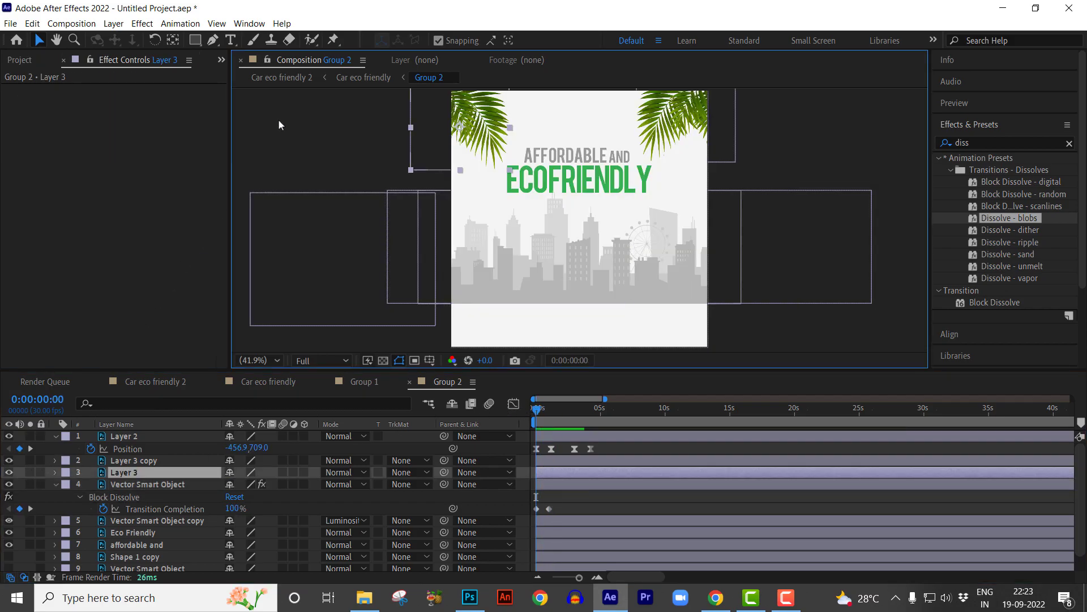
click(335, 36)
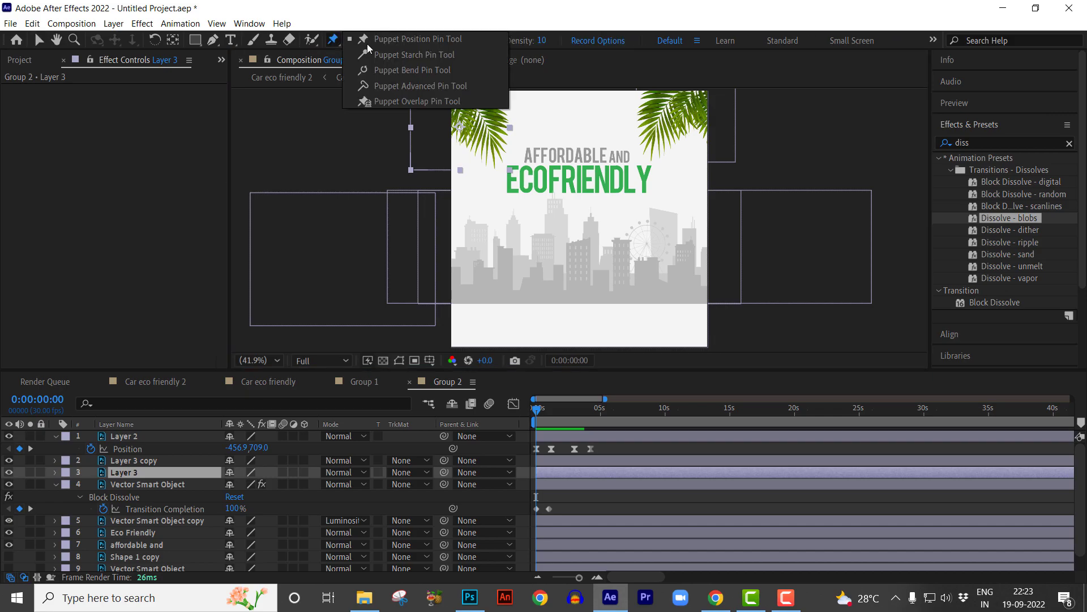
Place Puppet Position pins on Layer 3's top-left palm leaves.
click(409, 37)
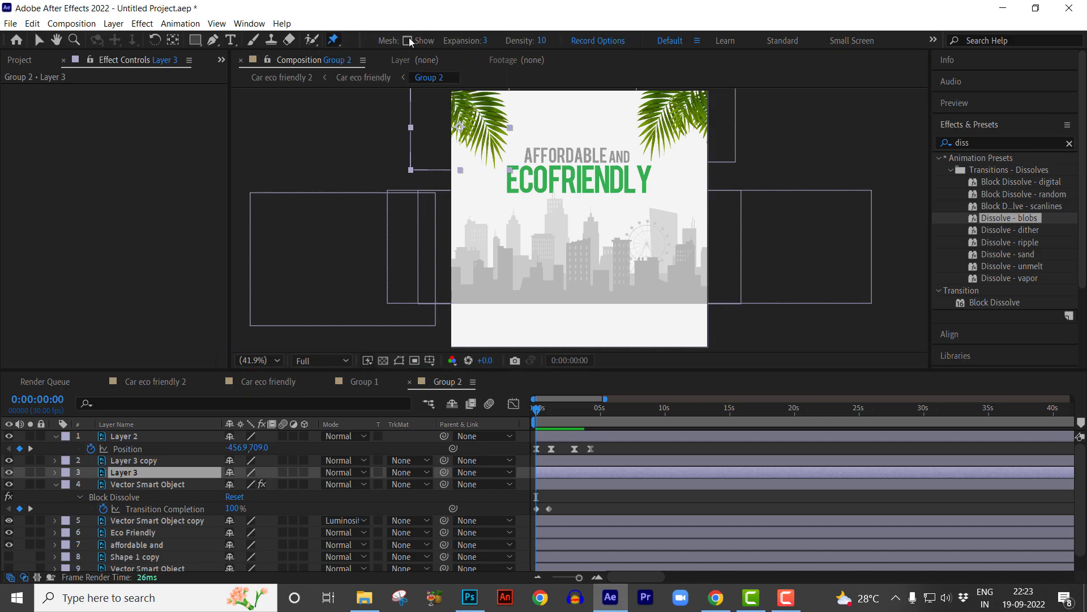
click(463, 96)
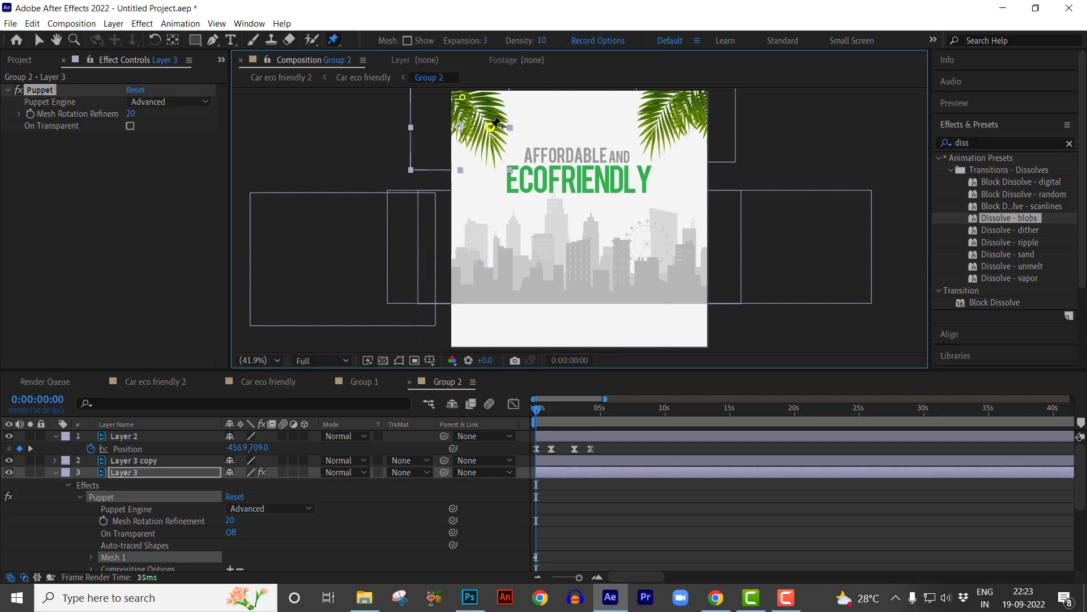
Keyframe both puppet pins, bend the leaf tip at 1 second, and repeat the start pose at 1:24.
key(u)
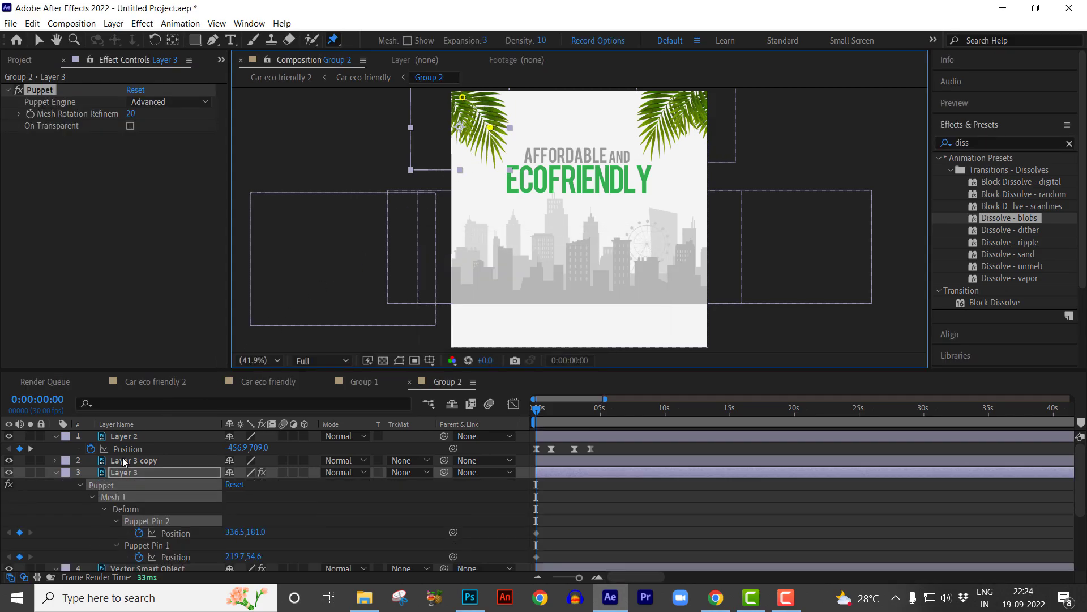
key(u)
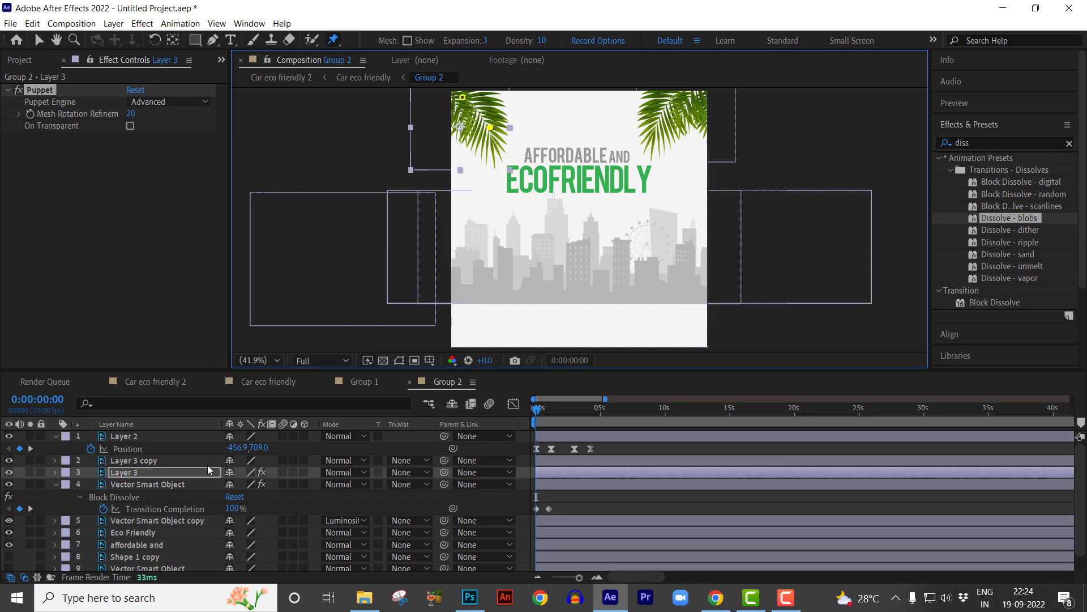
key(u)
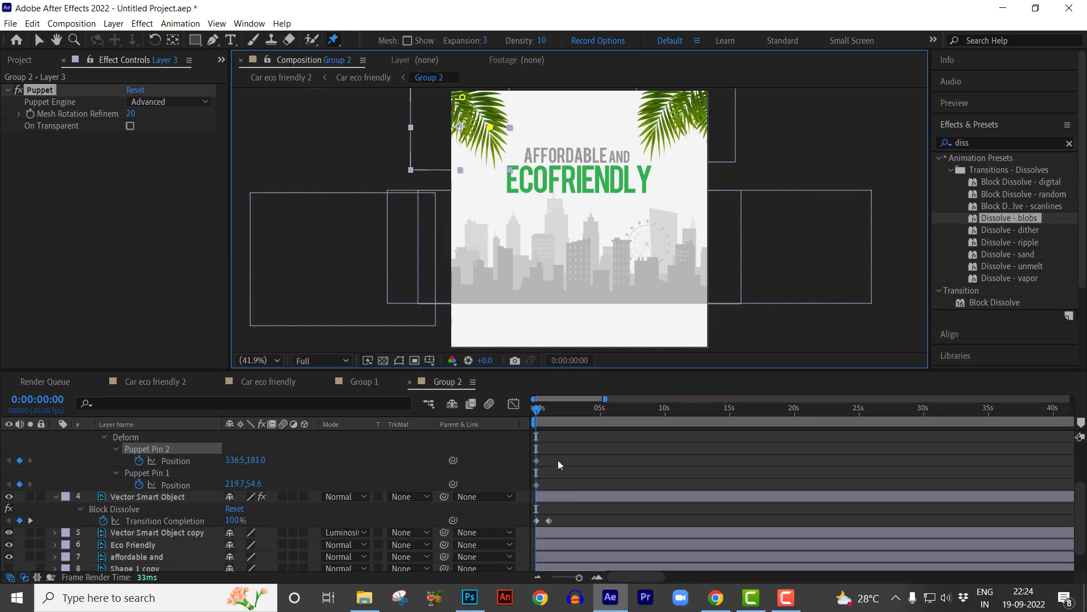
drag(537, 409, 549, 409)
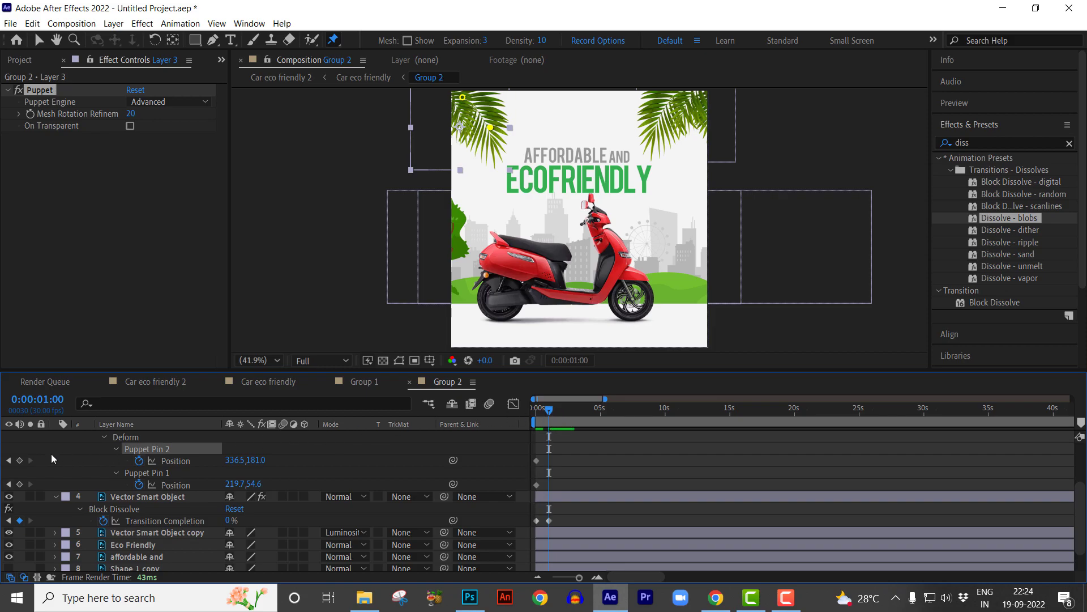
click(19, 460)
click(19, 484)
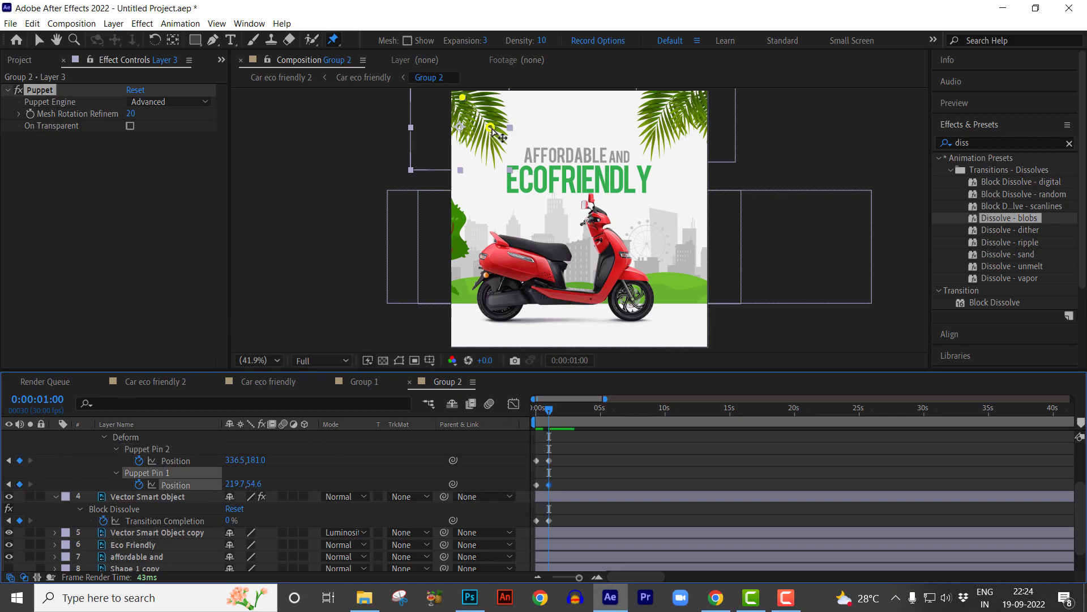
drag(491, 128, 505, 120)
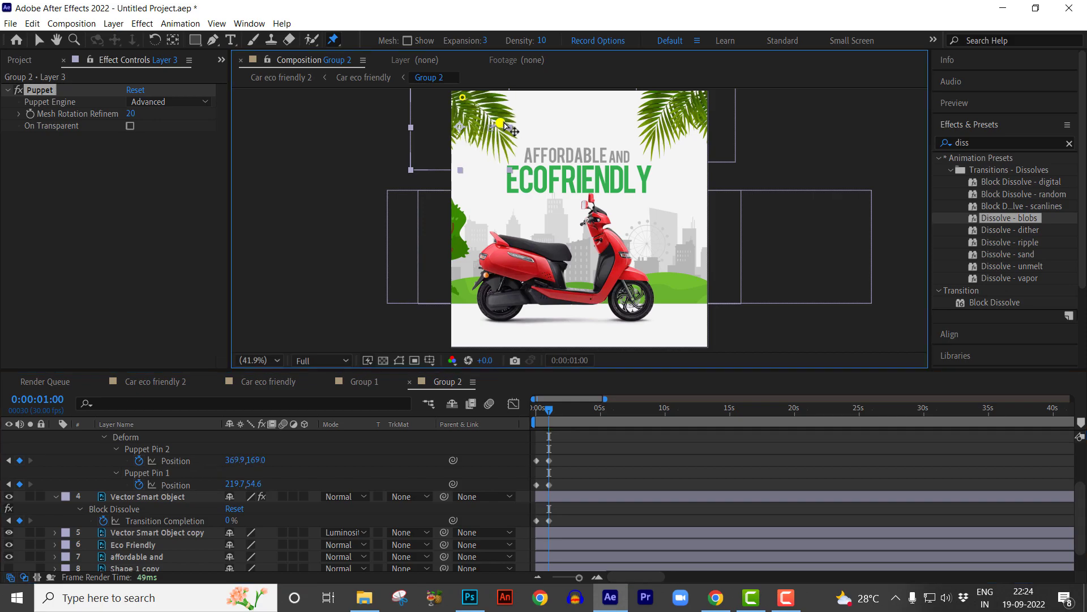
click(555, 397)
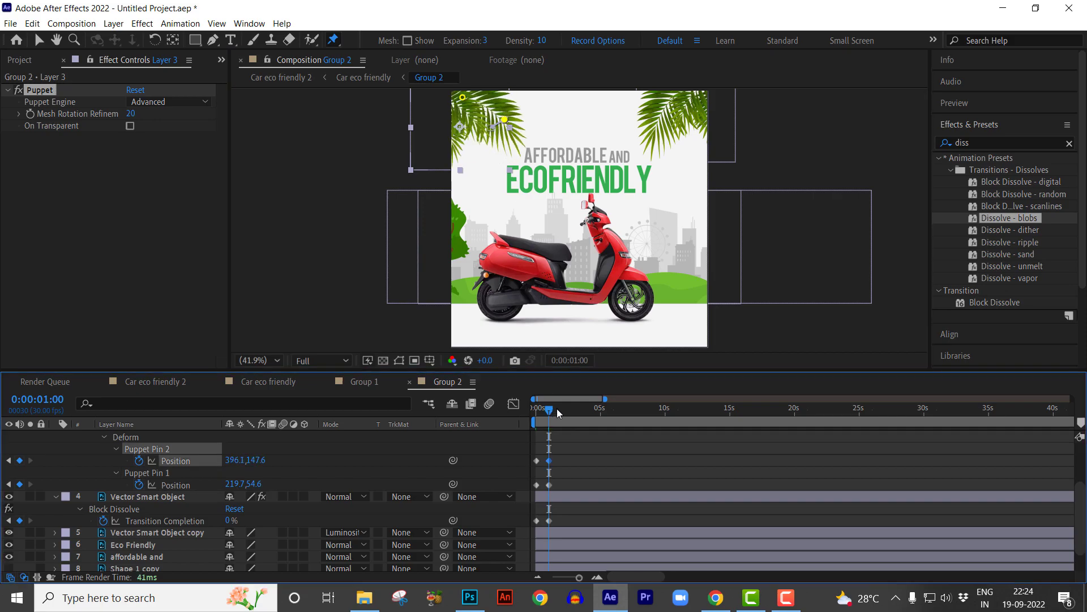
click(552, 410)
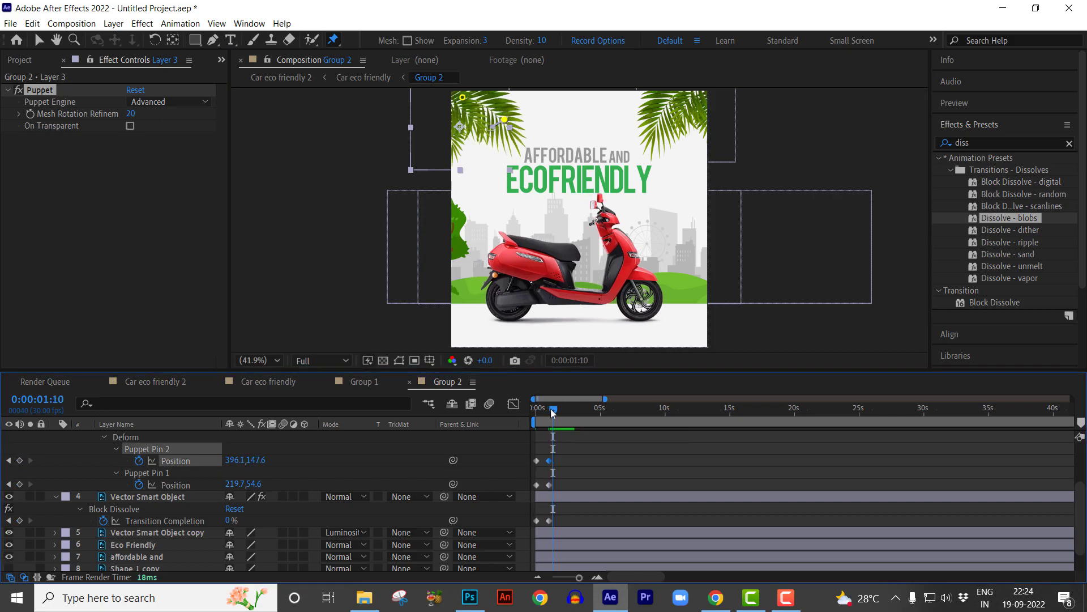
drag(553, 409, 559, 409)
mouse_move(542, 453)
mouse_down()
mouse_move(535, 487)
mouse_move(563, 465)
mouse_up()
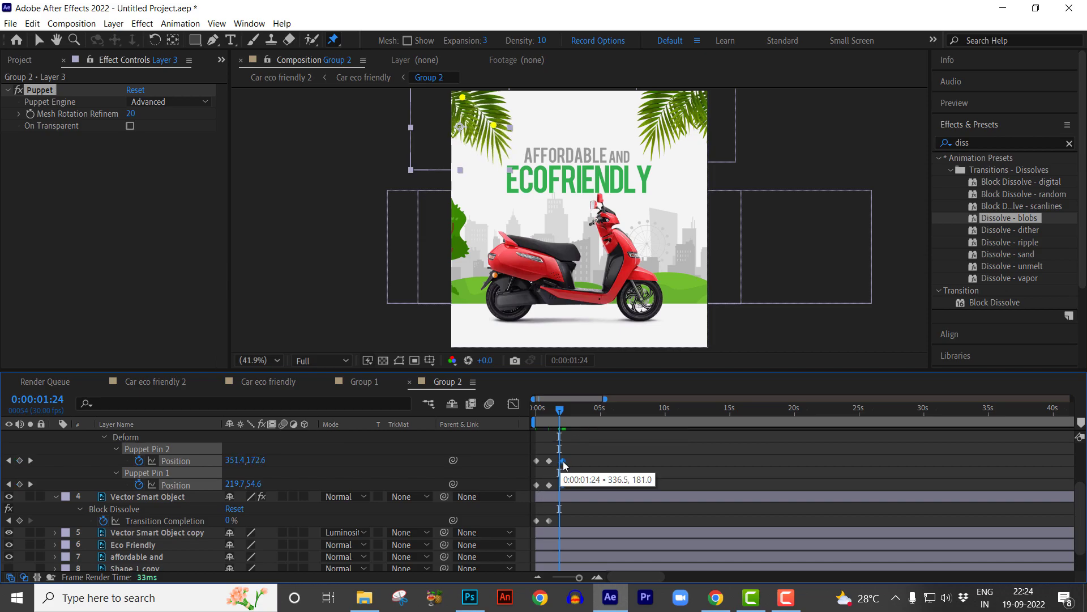
key(Home)
key(space)
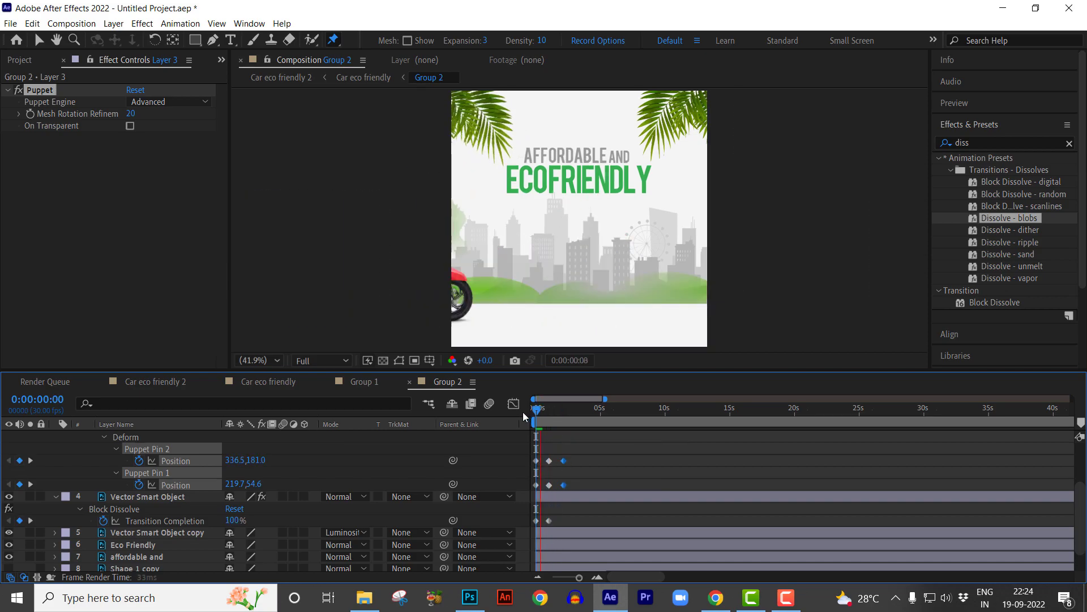
Apply Easy Ease to all the pin keyframes and replay the sway.
drag(571, 453, 533, 490)
right_click(549, 490)
mouse_move(594, 475)
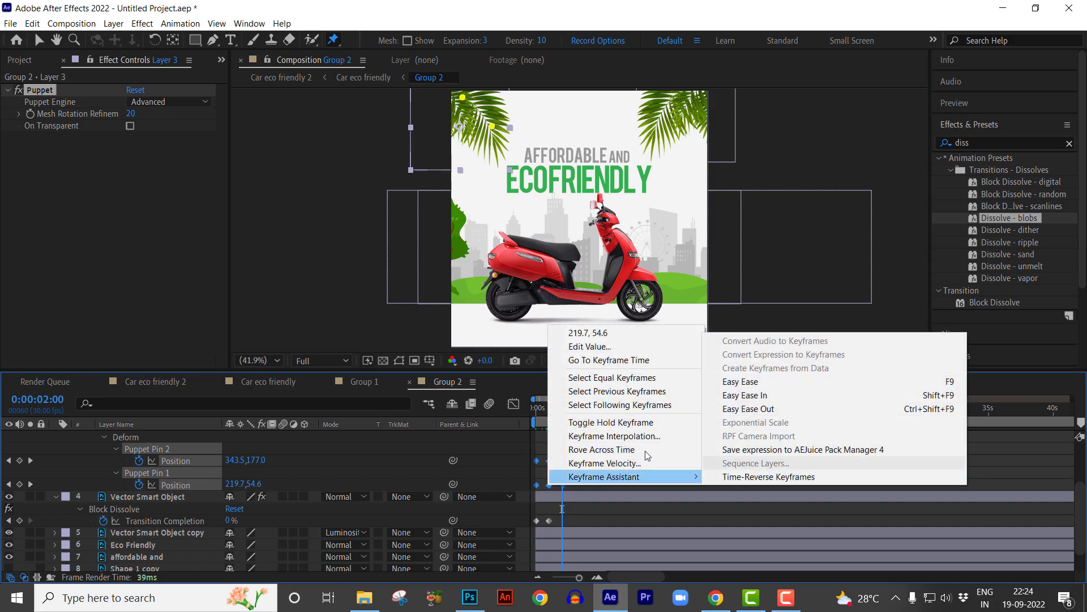
click(724, 380)
key(space)
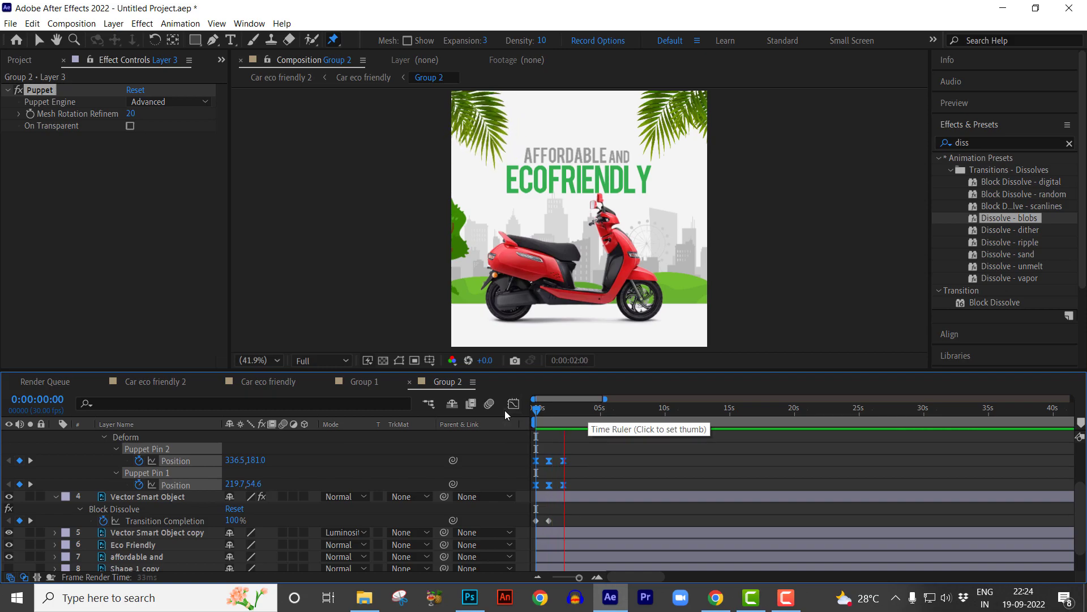
key(space)
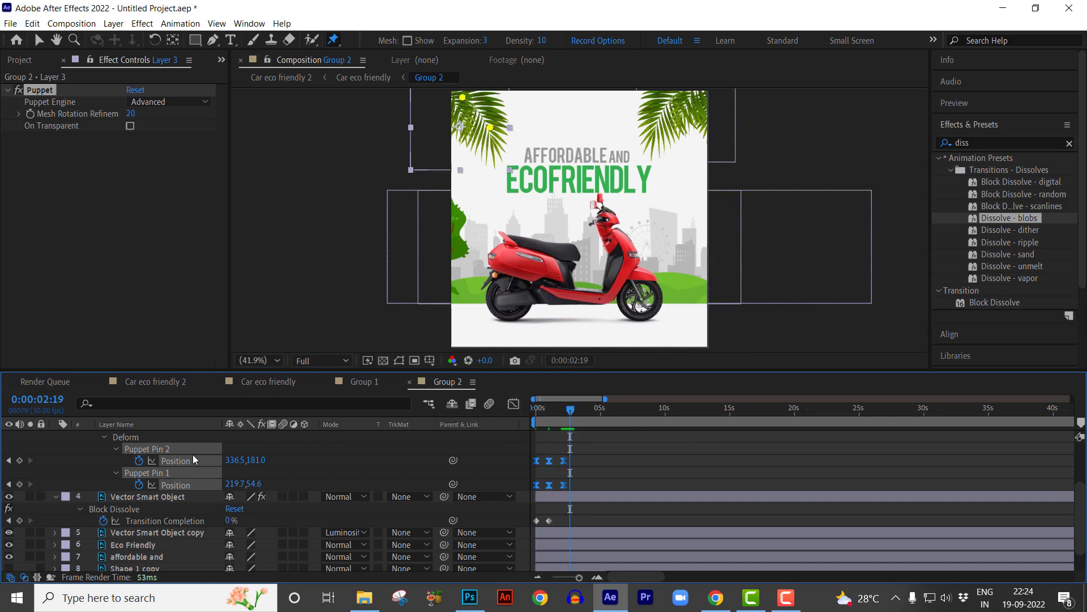
Add a loopOut(type = "cycle", numKeyframes = 0) expression to Puppet Pin 2's Position.
alt+click(140, 461)
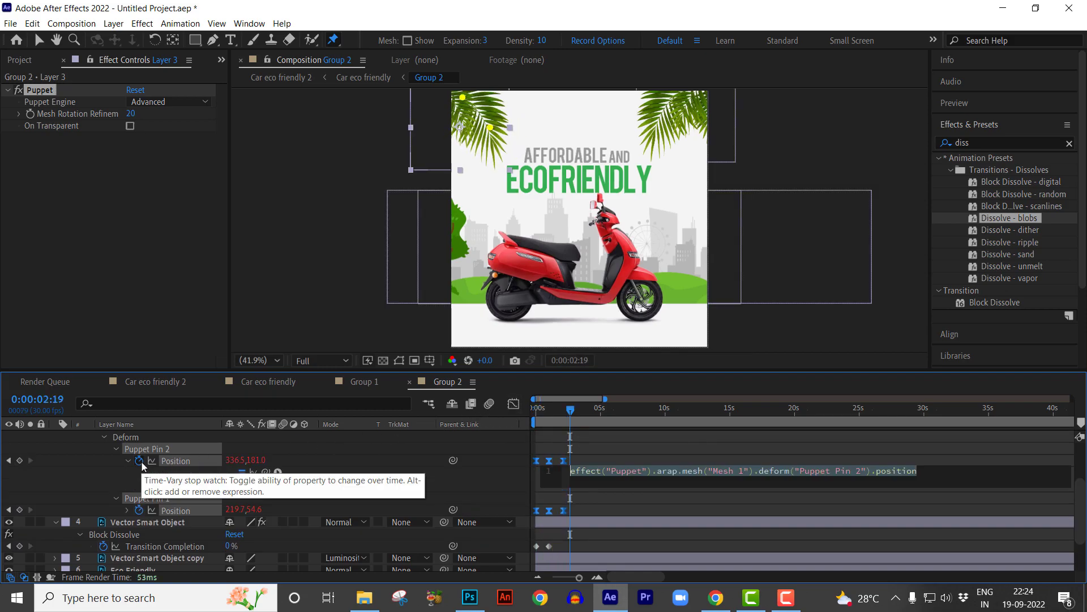
click(278, 472)
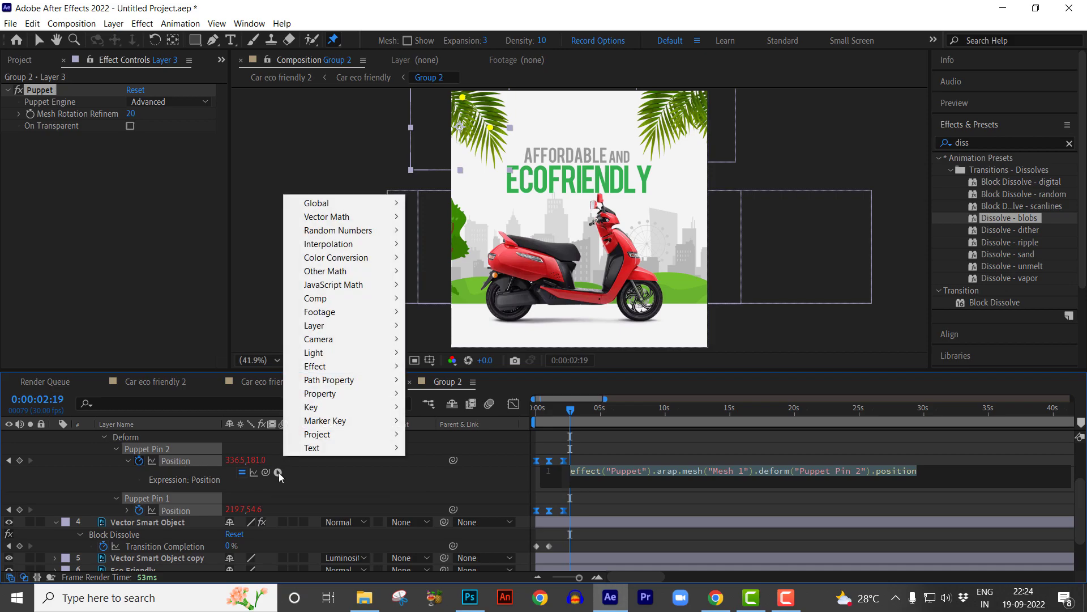
mouse_move(340, 401)
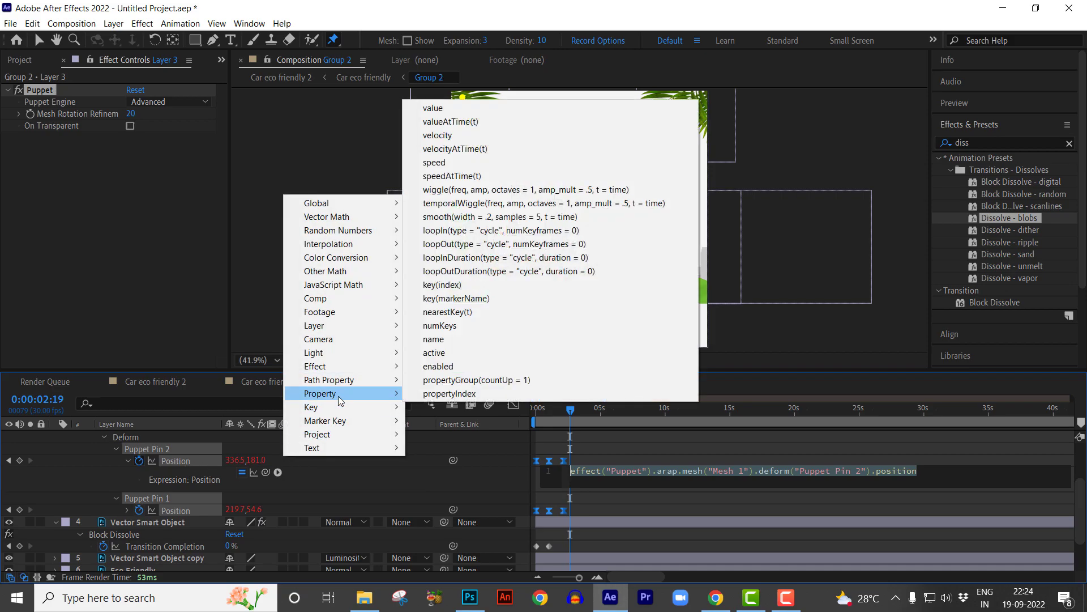
click(510, 251)
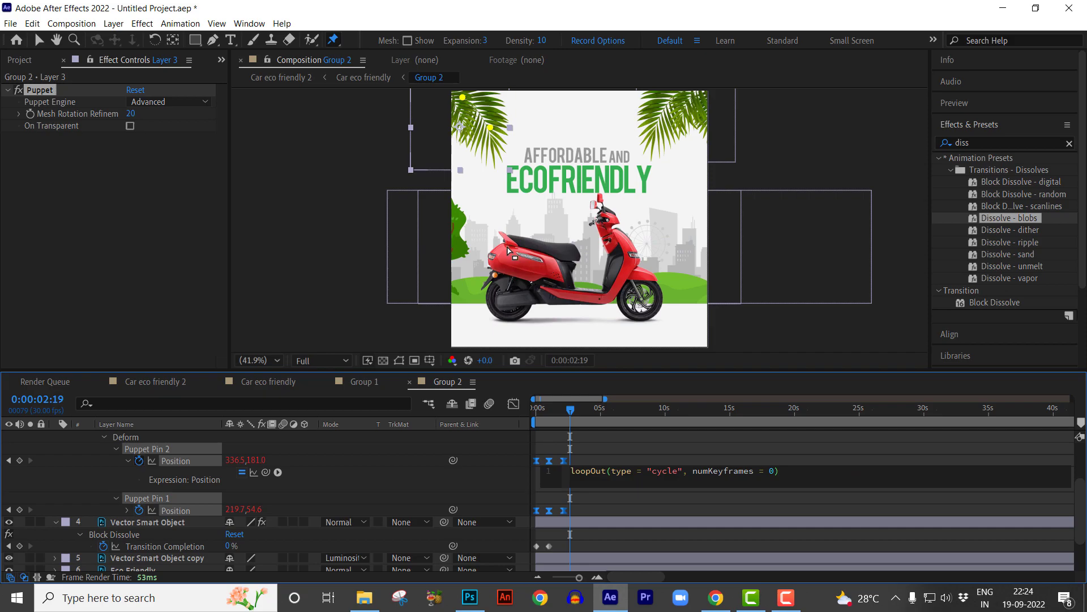
mouse_move(585, 408)
mouse_down()
mouse_move(631, 418)
mouse_move(617, 418)
mouse_up()
click(607, 471)
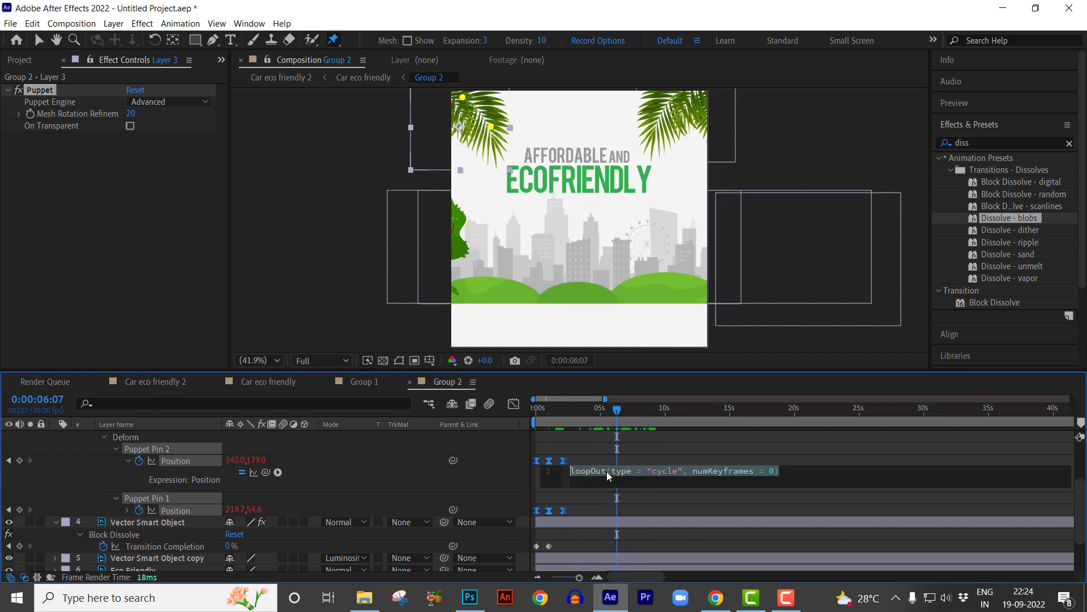
click(251, 491)
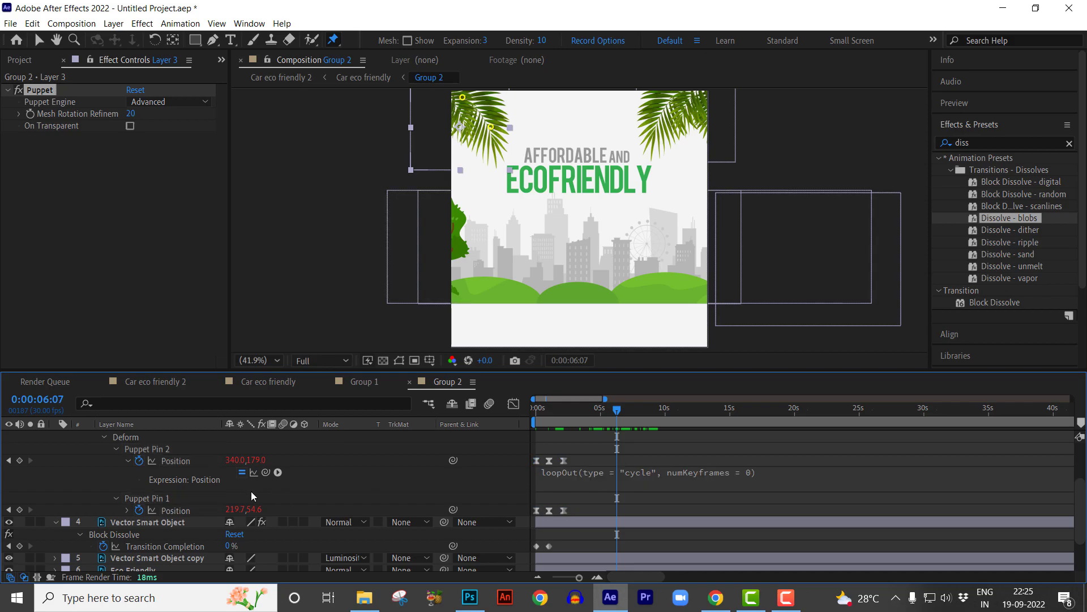
Paste the same cycle loop expression onto Puppet Pin 1's Position and check the sway.
alt+click(139, 510)
text(loopOut(type = "cycle", numKeyframes = 0))
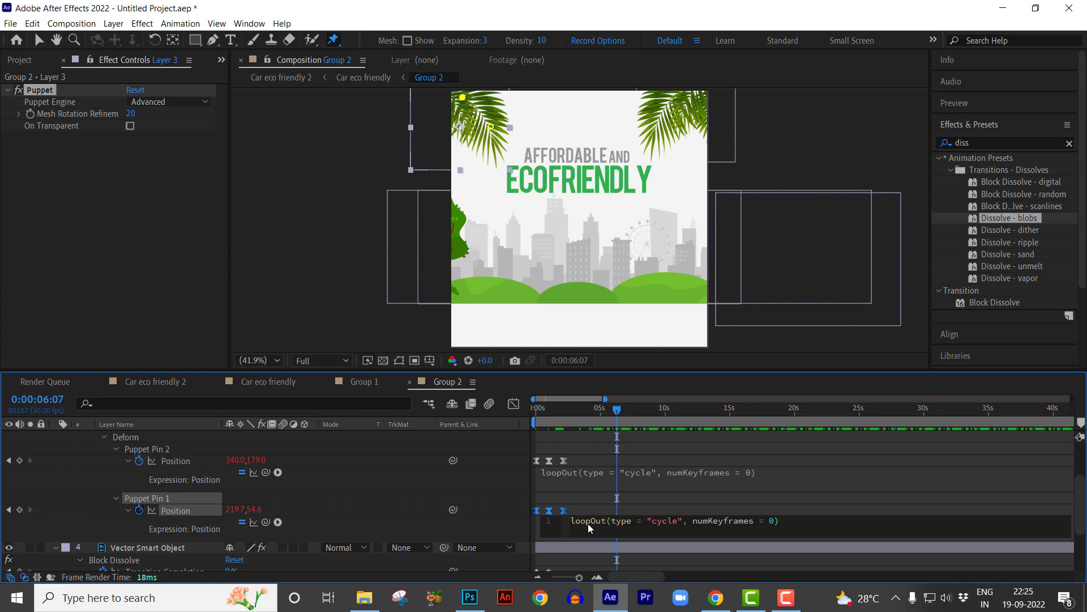
drag(601, 416, 513, 412)
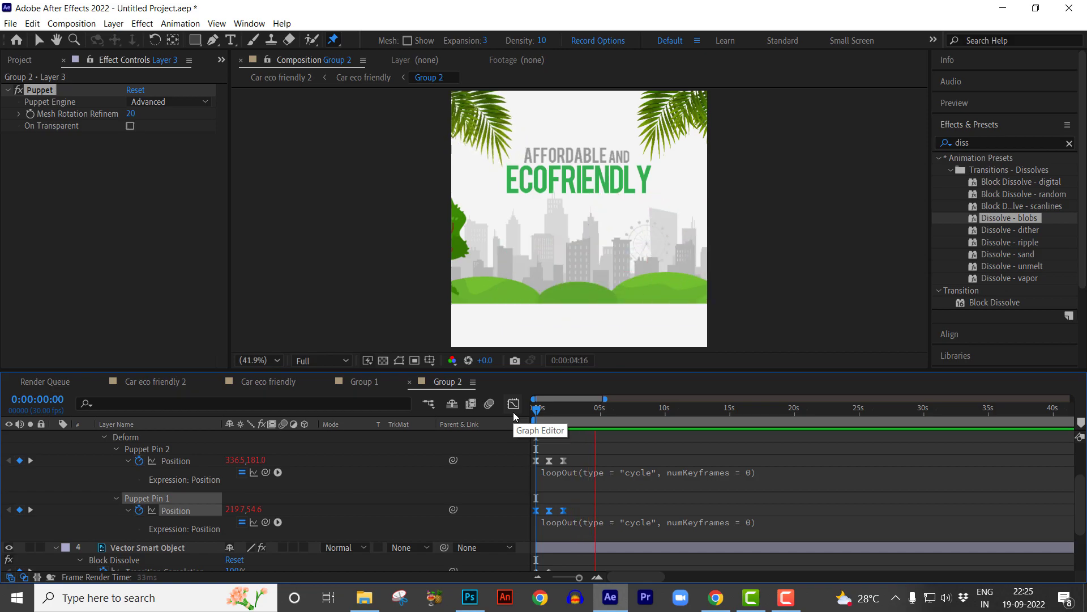
key(space)
key(u)
click(128, 473)
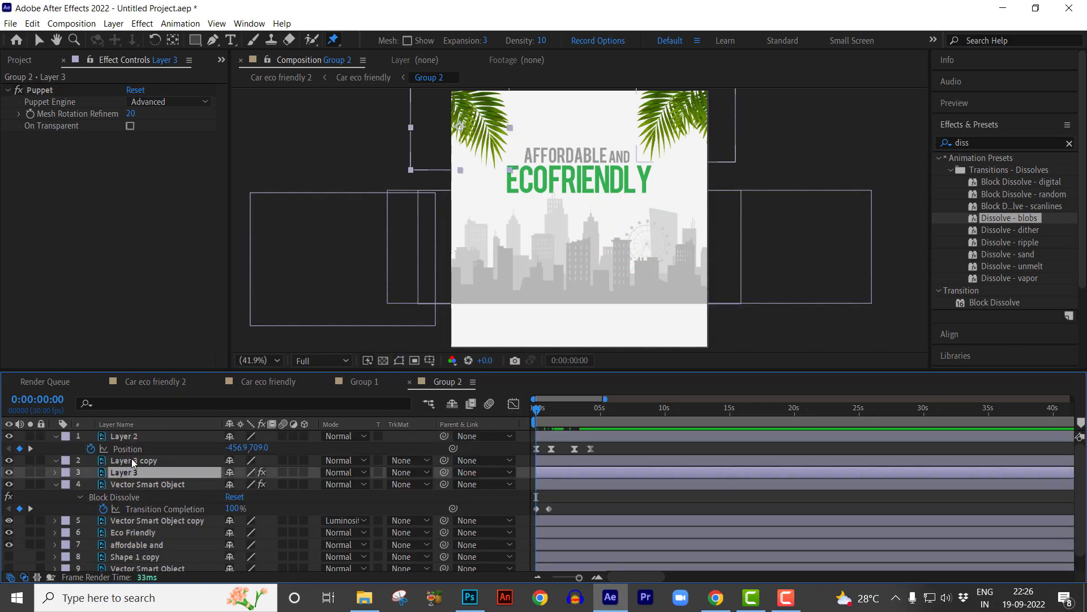
Delete the old Layer 3 copy palm and duplicate the animated Layer 3 palm.
click(134, 461)
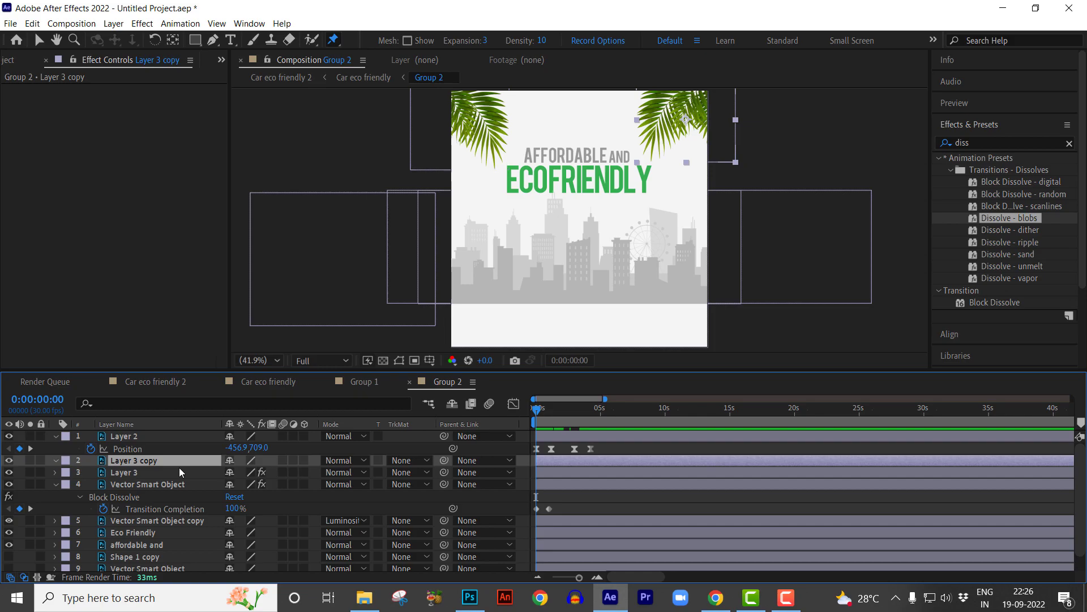
key(Delete)
key(v)
click(125, 463)
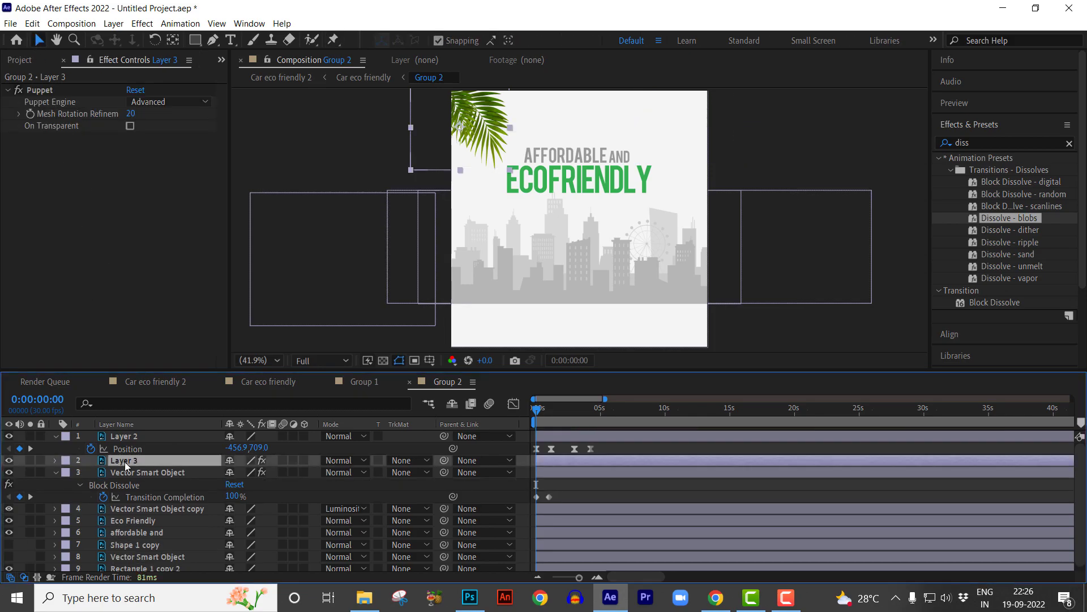
key(ctrl+d)
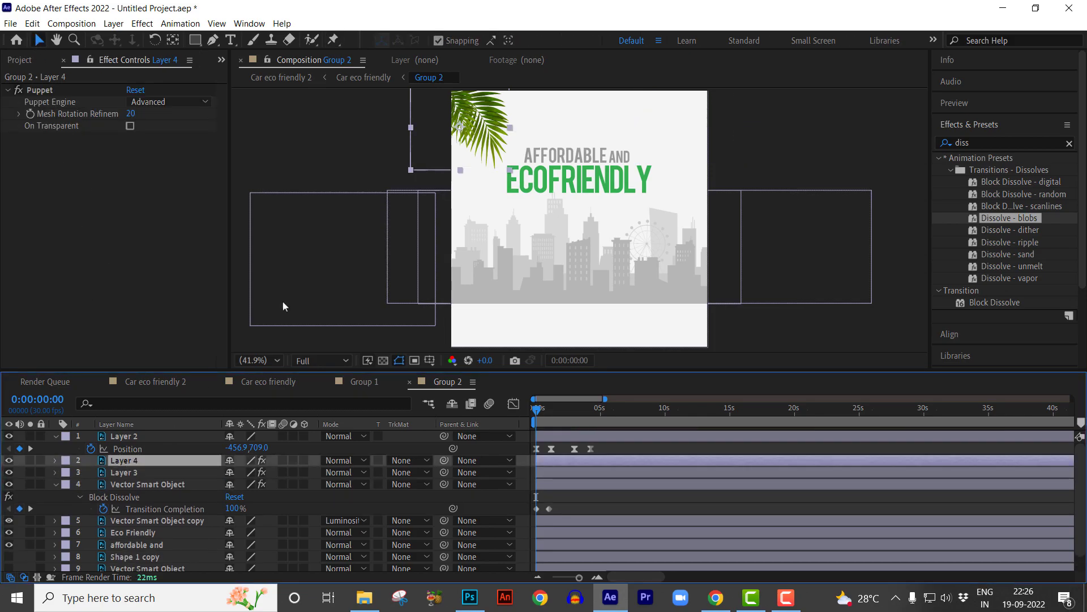
click(473, 113)
key(ctrl+v)
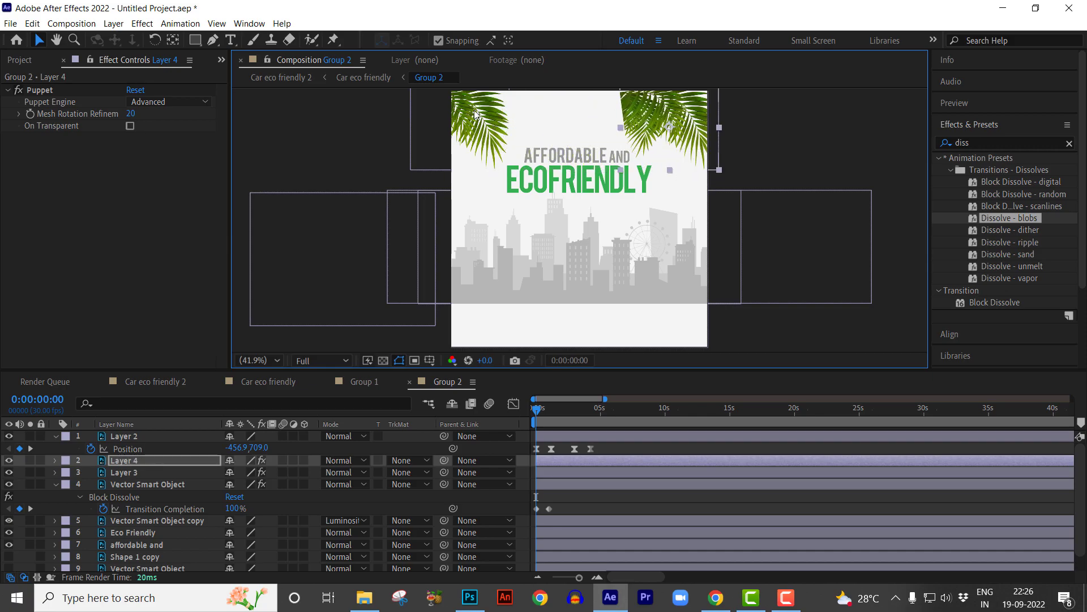
Flip the duplicated palm horizontally and move it into the top-right corner.
right_click(664, 111)
mouse_move(694, 174)
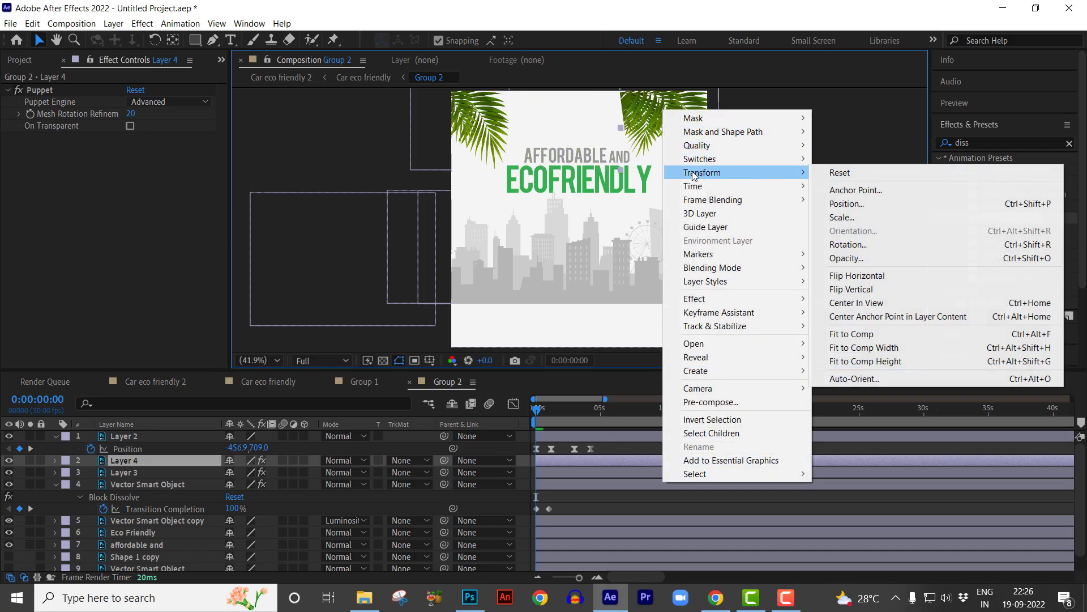
click(874, 276)
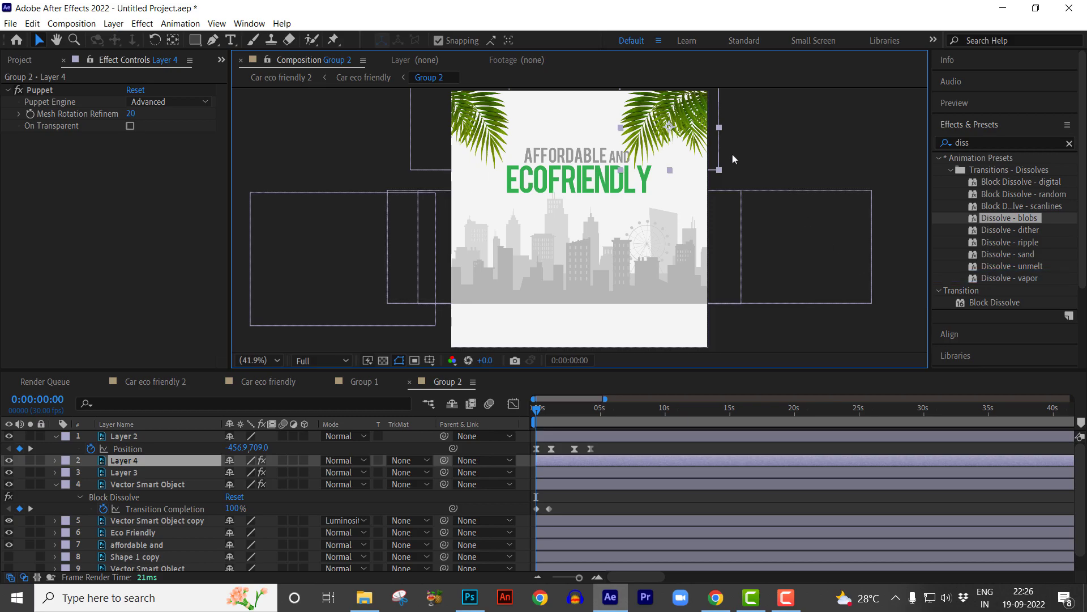
drag(695, 115, 711, 115)
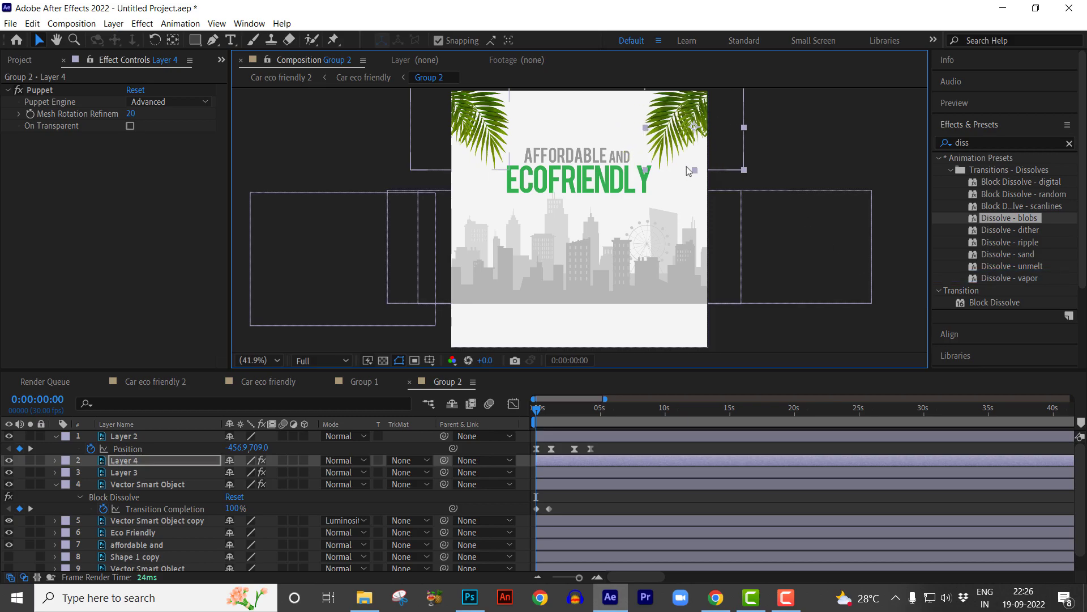
click(555, 472)
drag(549, 411, 533, 414)
click(576, 460)
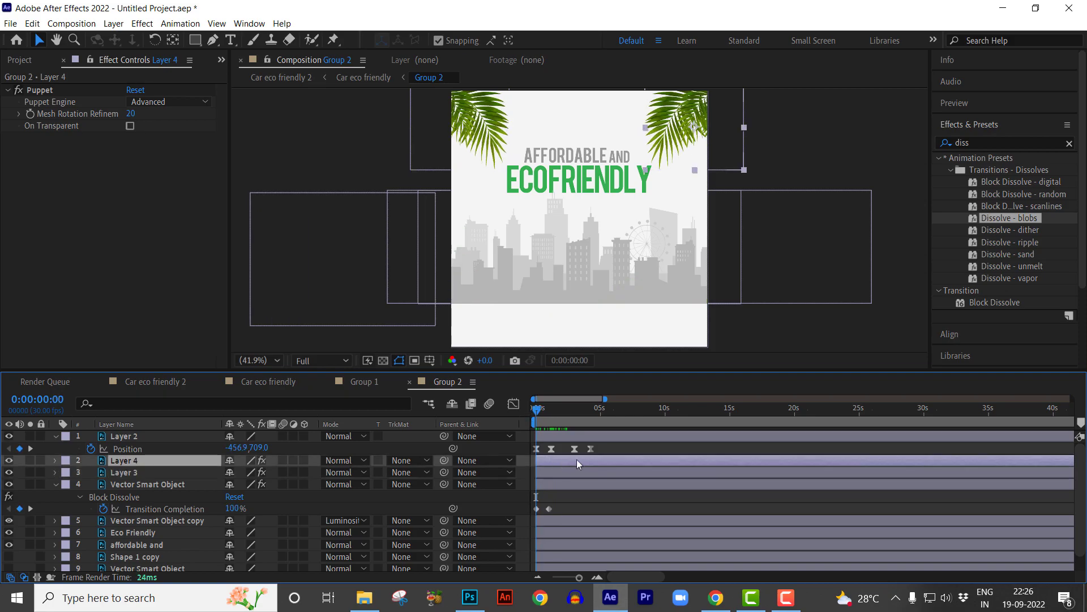
Copy the Block Dissolve effect from the Vector Smart Object ground layer.
key(space)
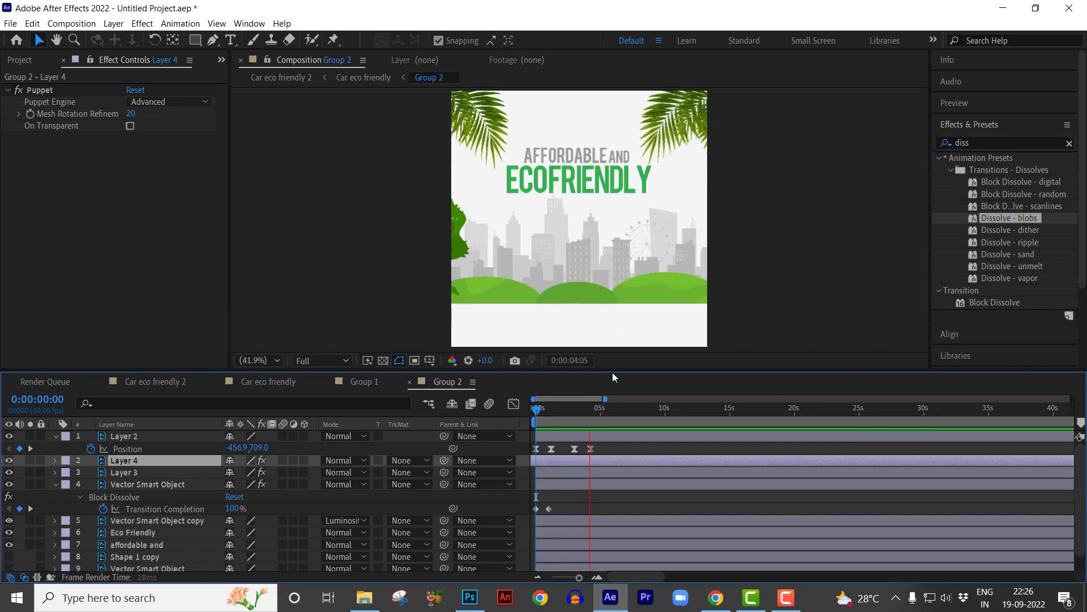
key(space)
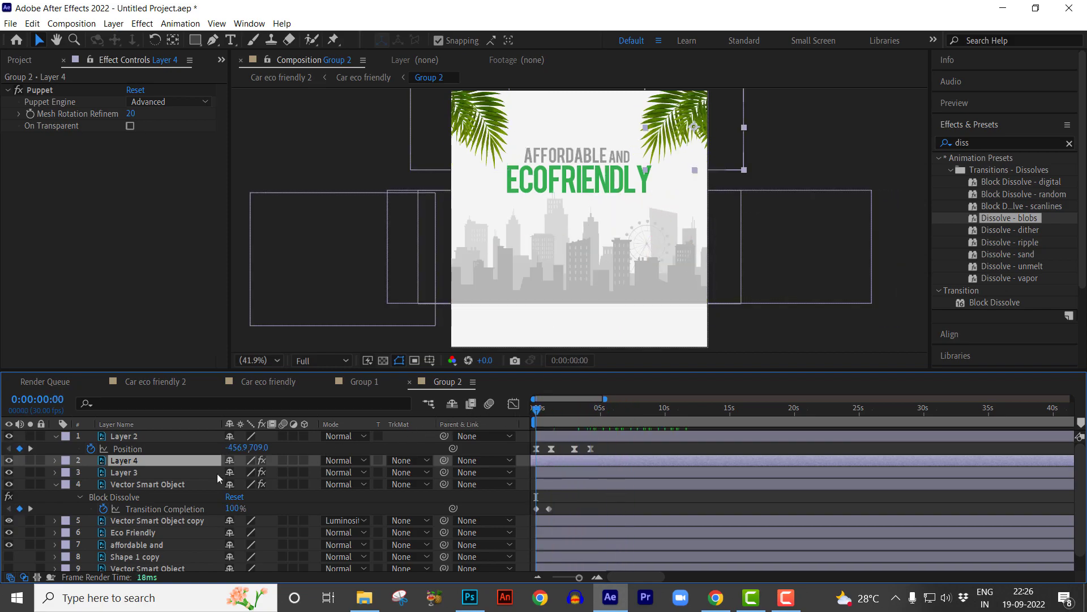
click(146, 485)
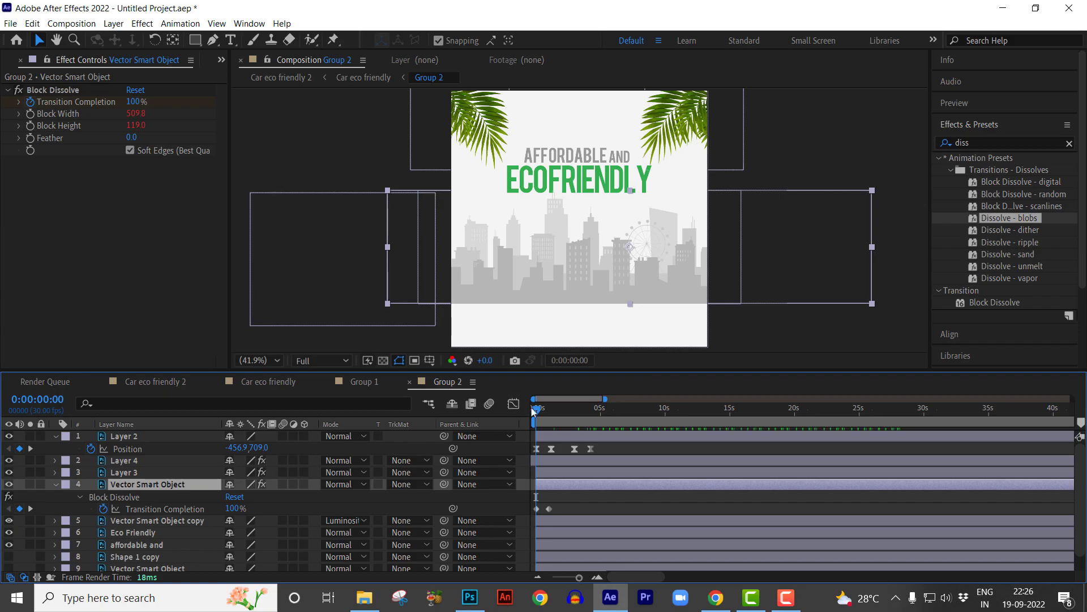
drag(533, 412, 556, 410)
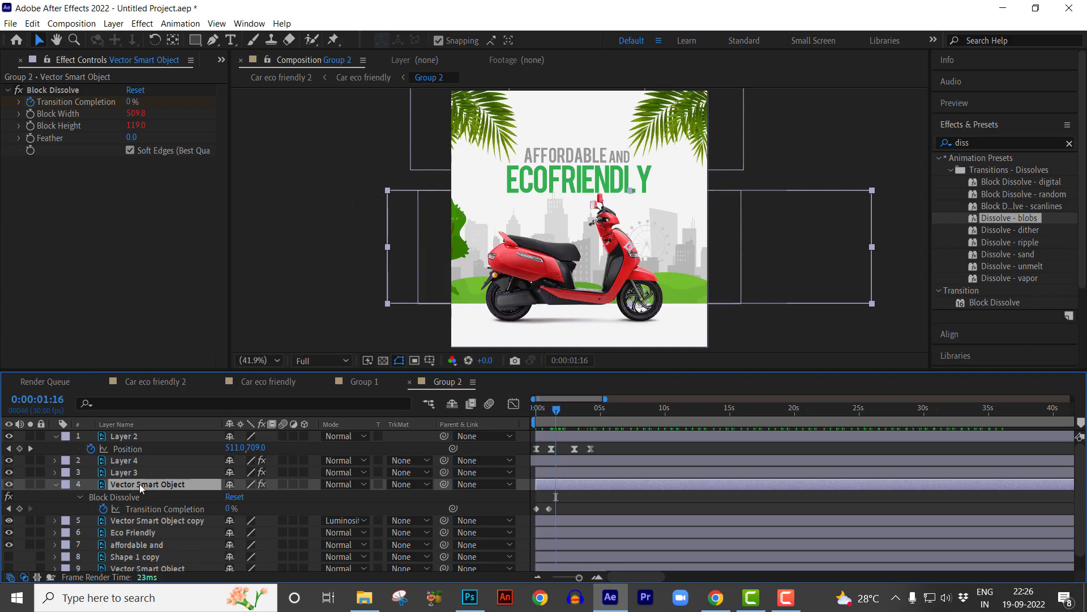
click(55, 91)
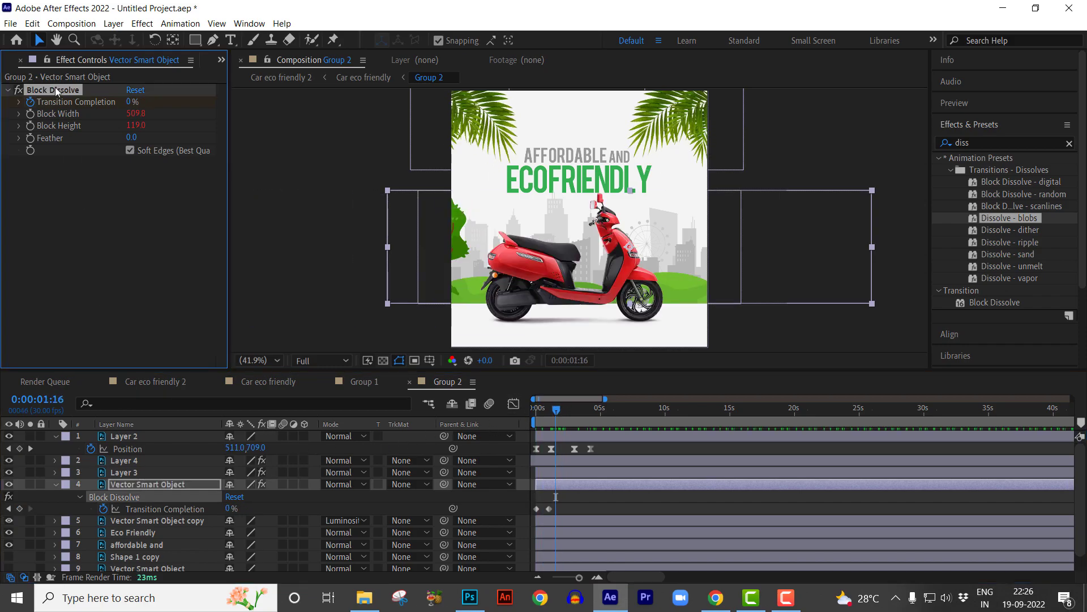
Paste Block Dissolve onto Layer 4 and Layer 3 and preview the reveal.
click(130, 461)
ctrl+click(129, 472)
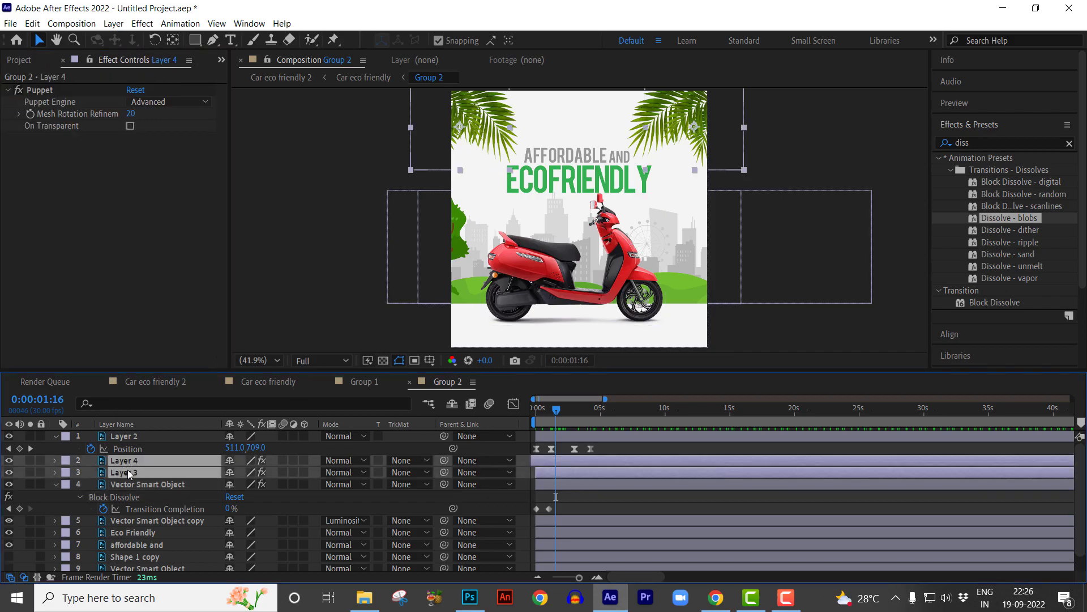
drag(550, 413, 433, 412)
key(ctrl+v)
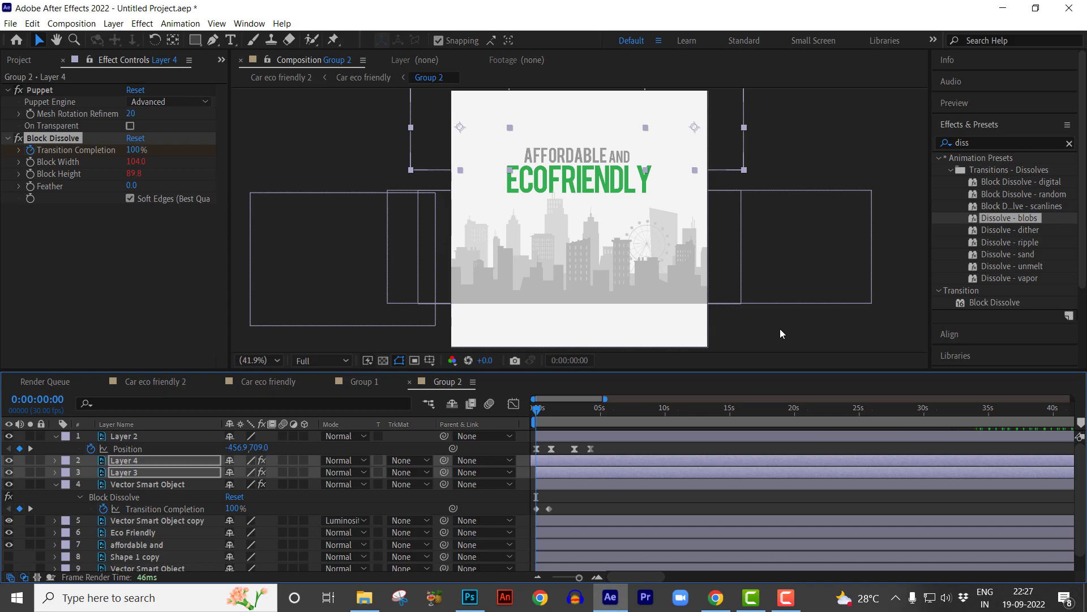
key(space)
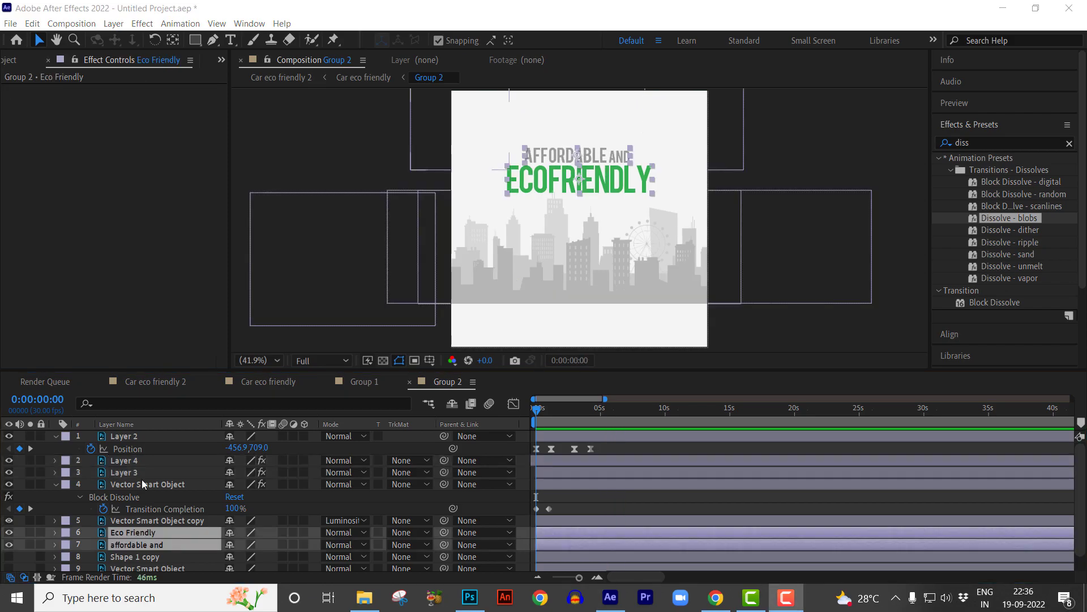
Select the Eco Friendly and affordable and headline text layers.
click(531, 416)
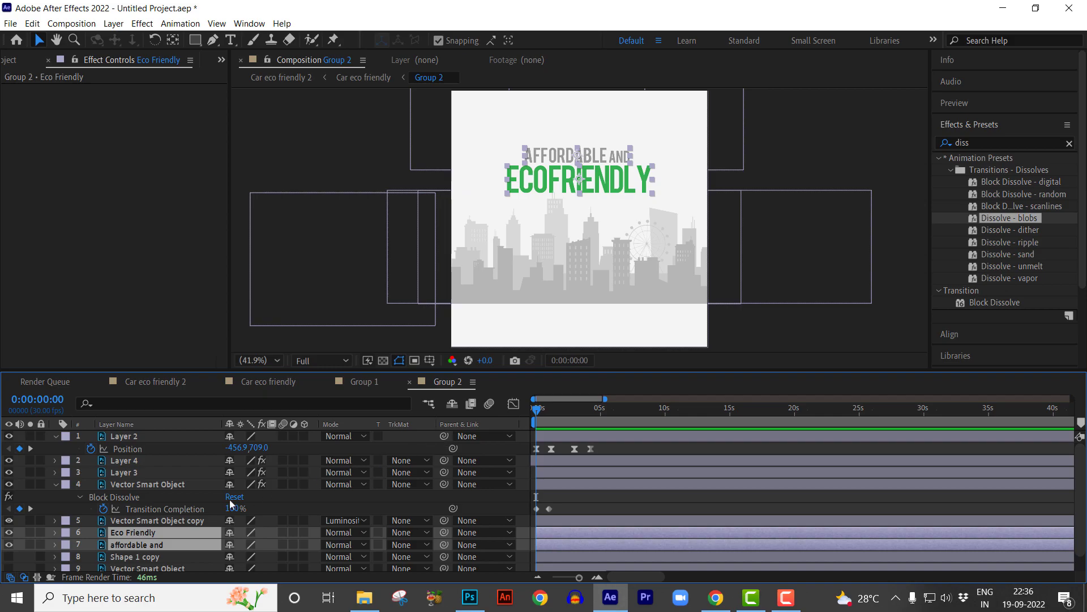
click(155, 520)
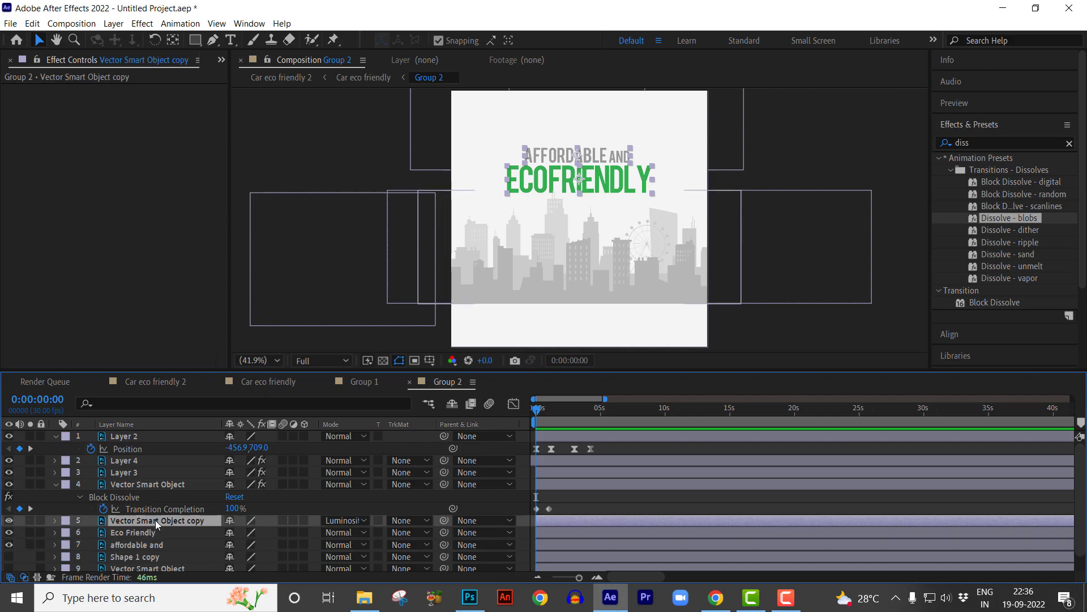
click(144, 532)
shift+click(138, 546)
Paste Block Dissolve onto the headline layers and shift them later so they appear after the scooter.
key(ctrl+v)
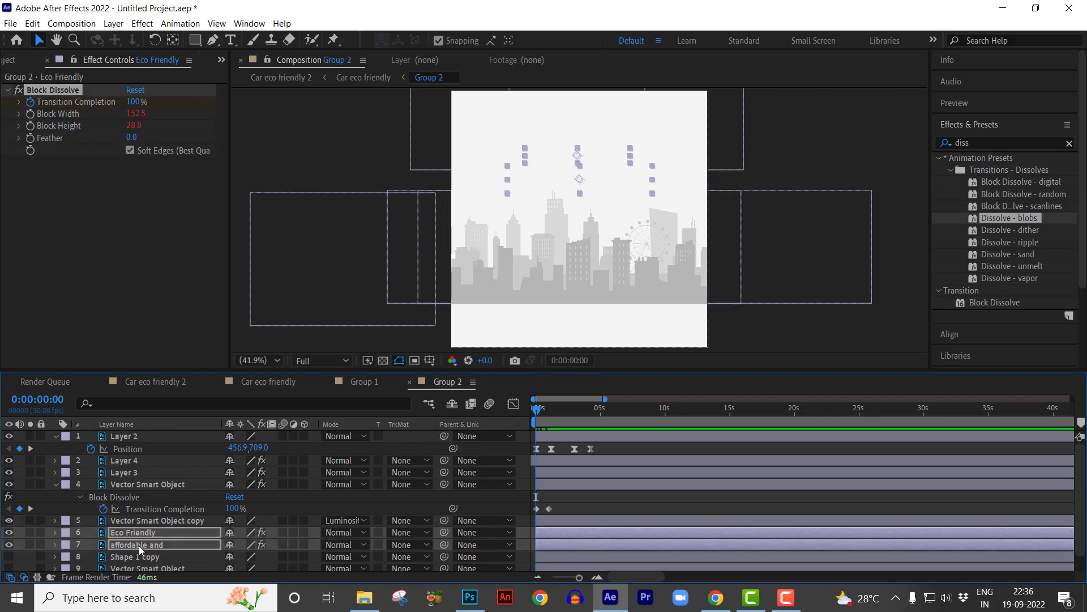
click(554, 410)
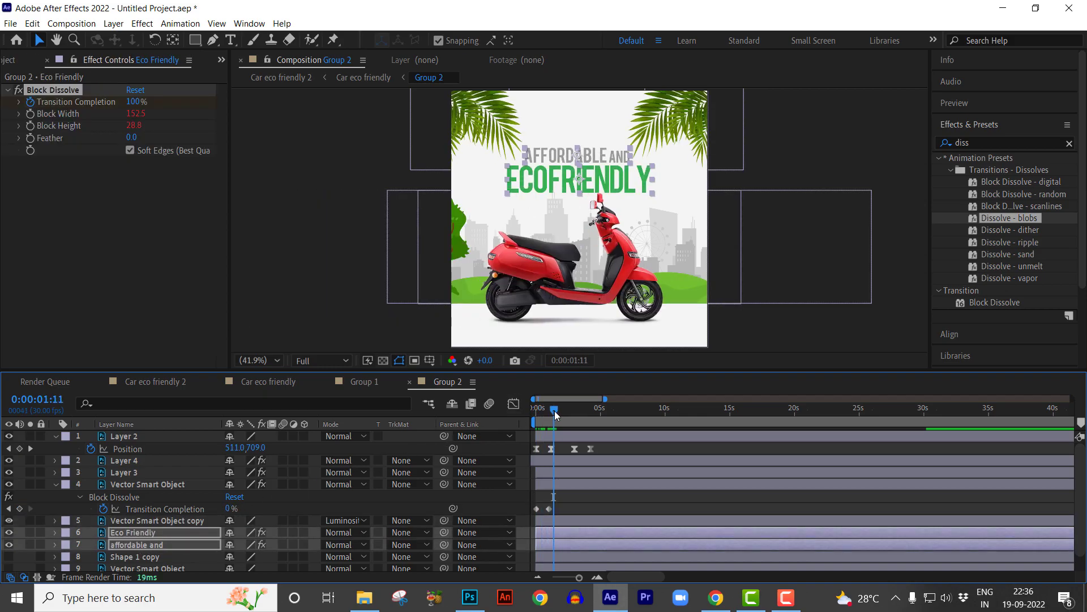
drag(568, 533, 593, 533)
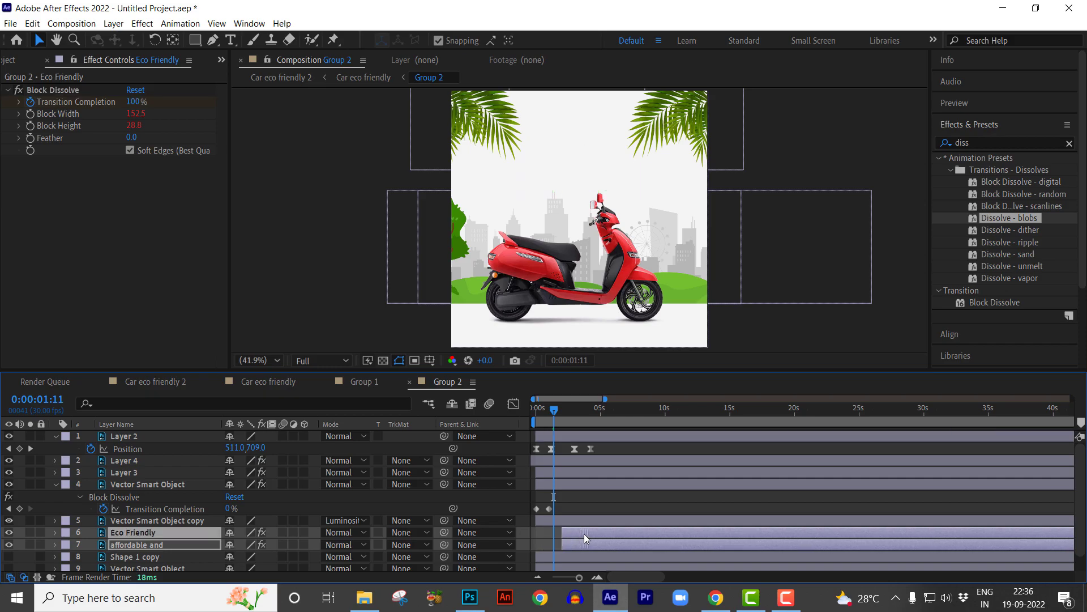
click(538, 410)
click(597, 576)
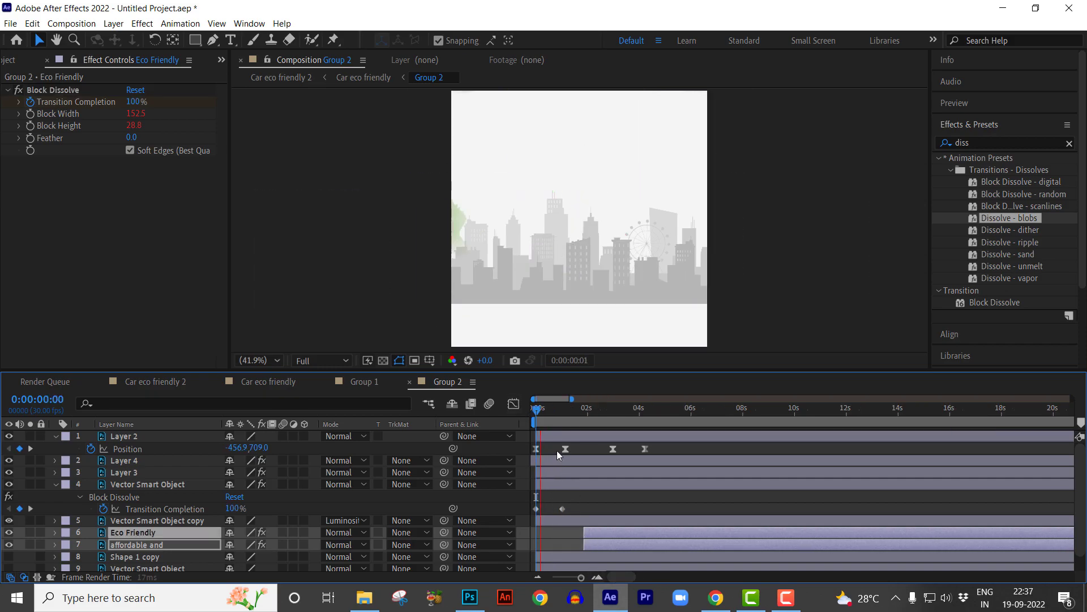
click(544, 409)
mouse_move(544, 409)
mouse_down()
mouse_move(644, 421)
mouse_move(597, 423)
mouse_up()
drag(591, 533, 585, 530)
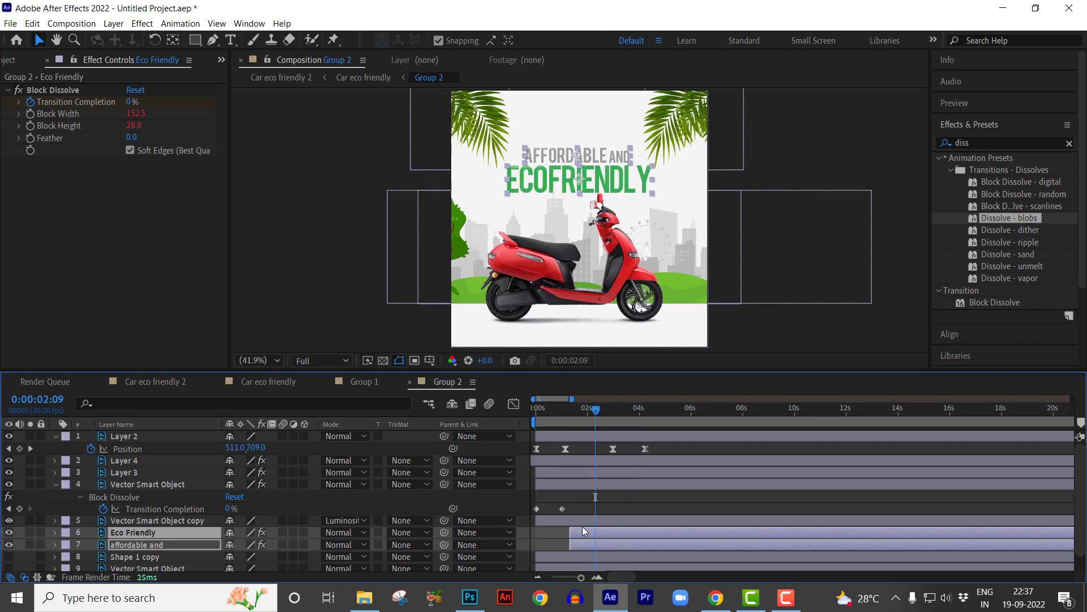
drag(574, 415, 602, 418)
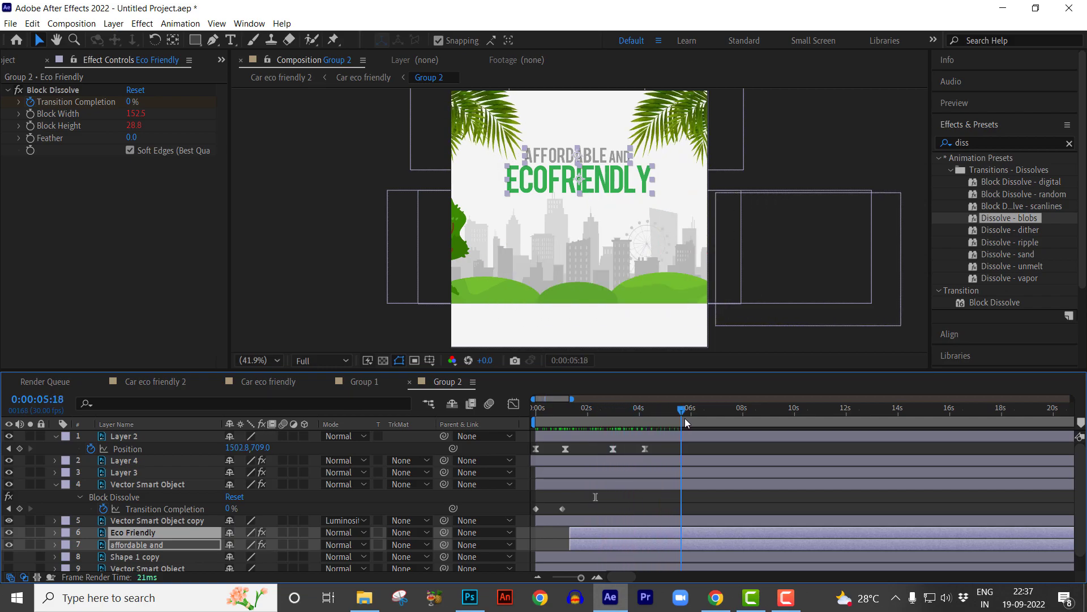
mouse_move(603, 418)
mouse_down()
mouse_move(684, 418)
mouse_move(650, 410)
mouse_up()
In Car eco friendly, hide Group 2, show Group 3 and open the Group 3 comp.
click(266, 382)
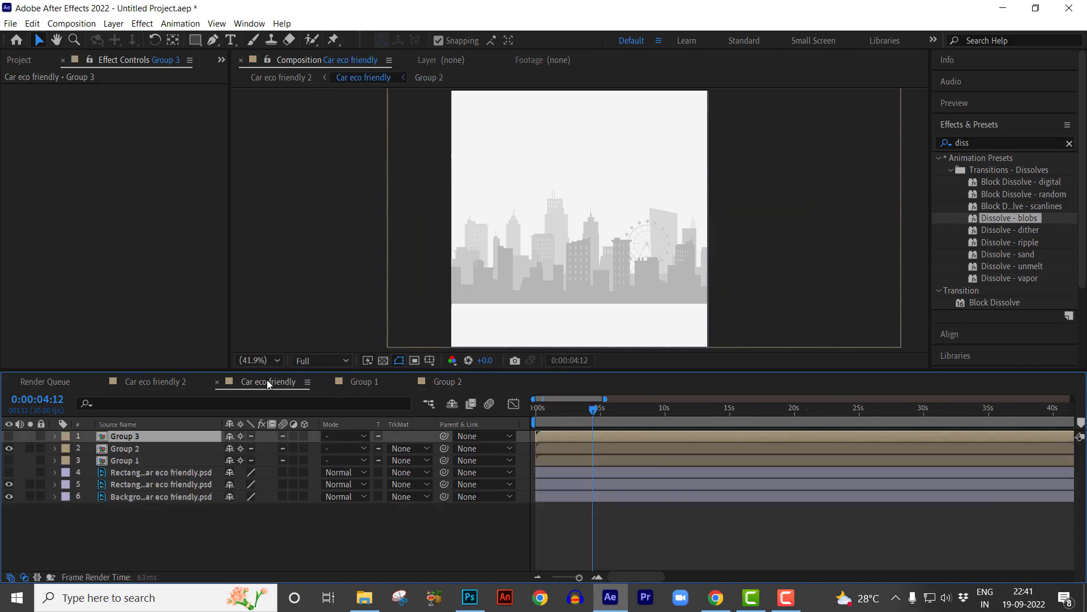
click(9, 448)
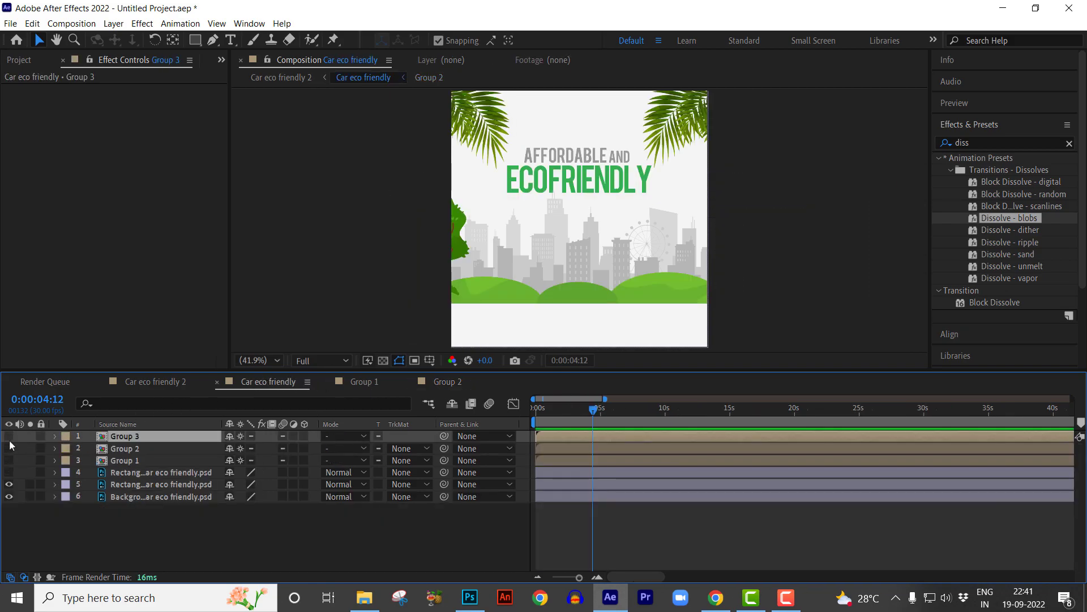
click(9, 435)
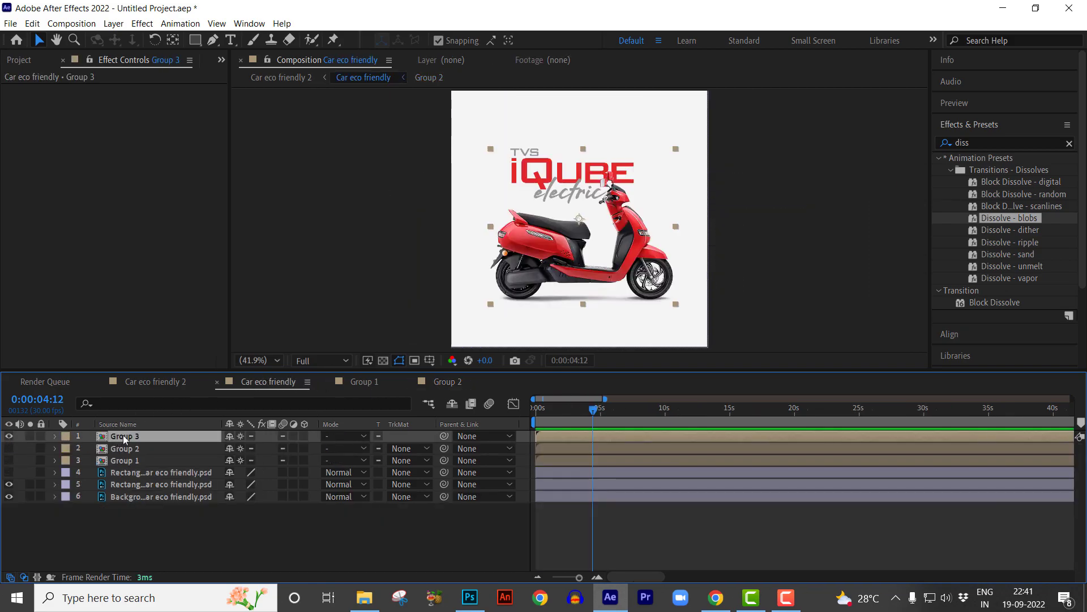
double_click(125, 437)
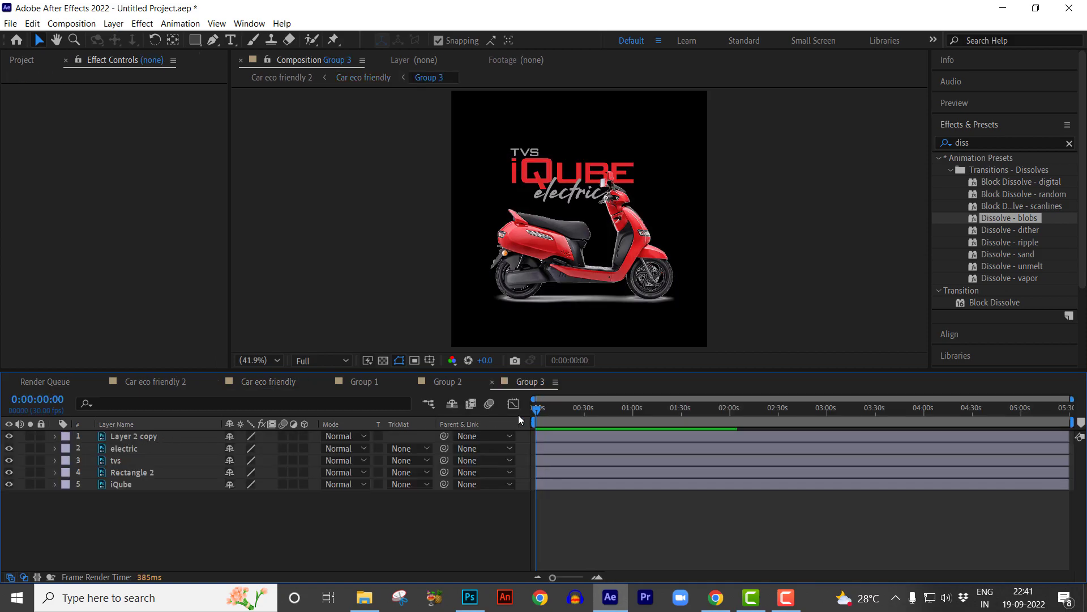
Paste Group 1 Layer 1's four Position keyframes onto Group 3's Layer 2 copy scooter.
click(365, 382)
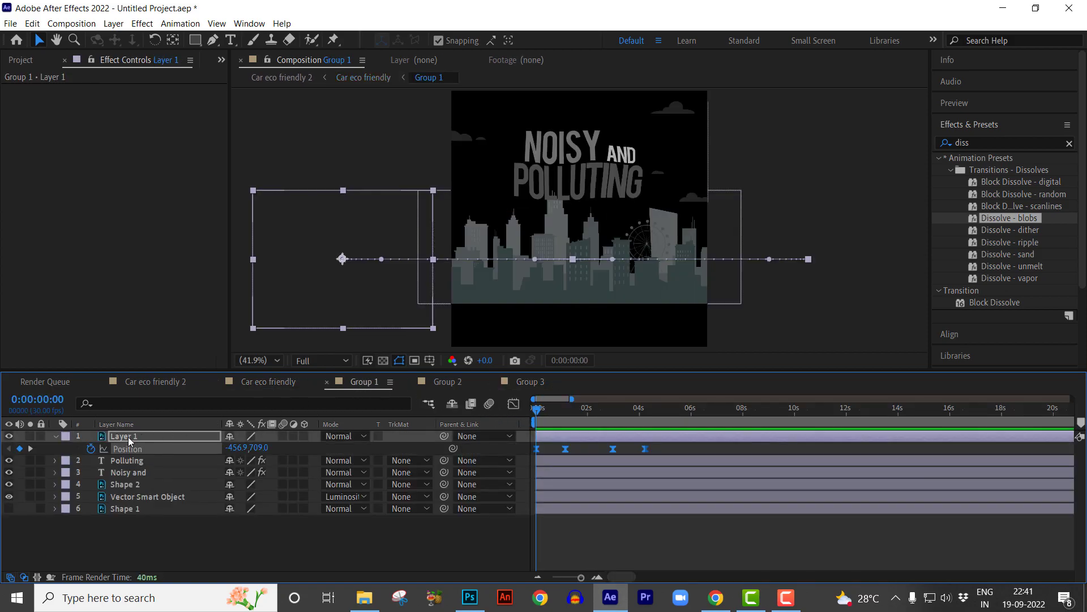
drag(669, 452, 507, 453)
click(525, 383)
click(135, 436)
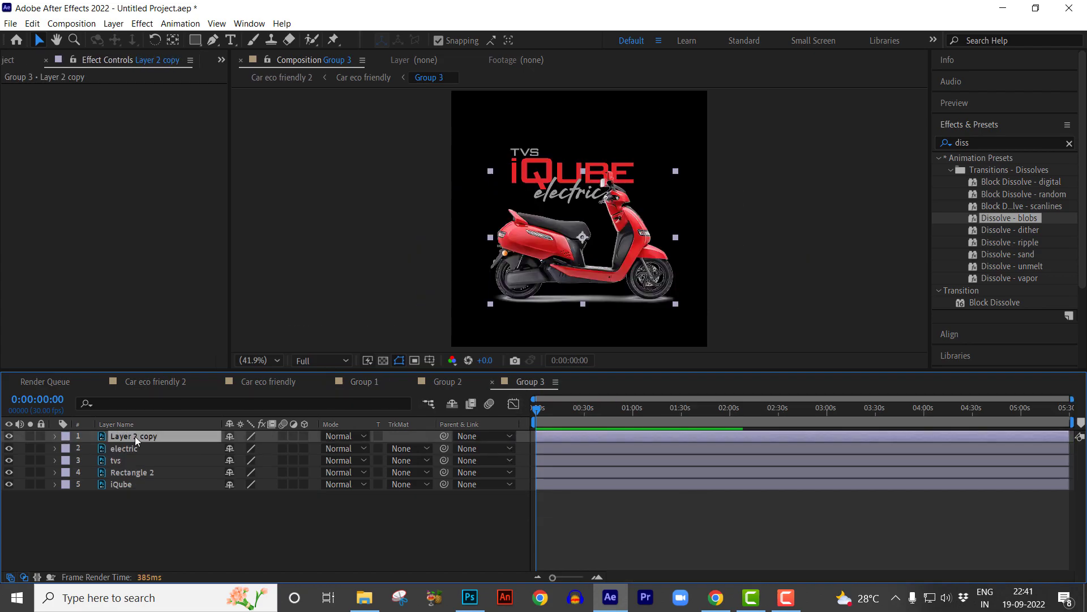
key(ctrl+v)
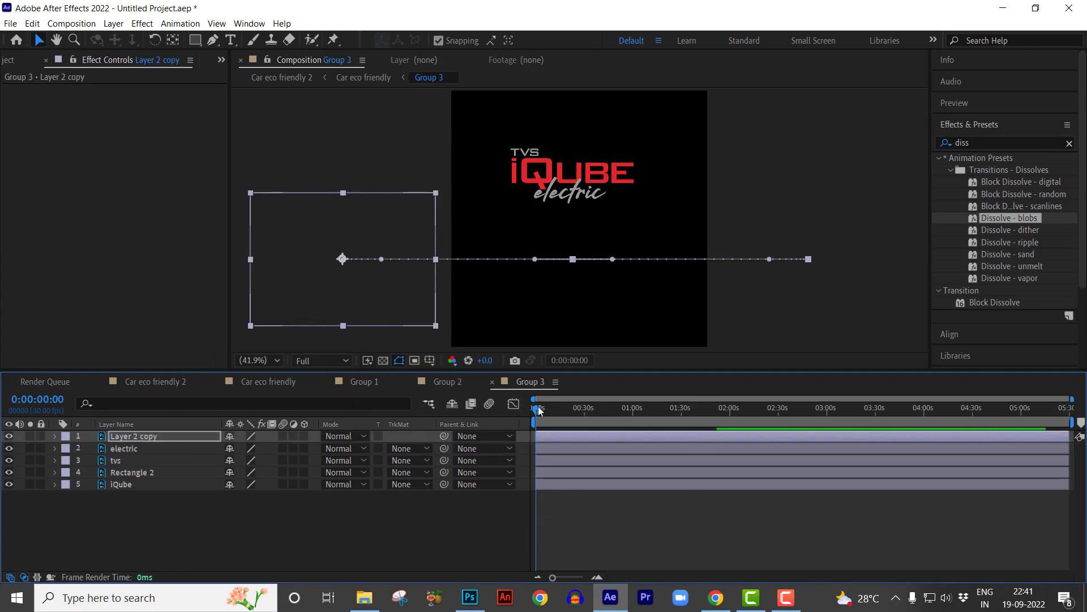
click(569, 409)
mouse_move(569, 409)
mouse_down()
mouse_move(535, 409)
mouse_move(611, 409)
mouse_move(511, 407)
mouse_up()
click(597, 577)
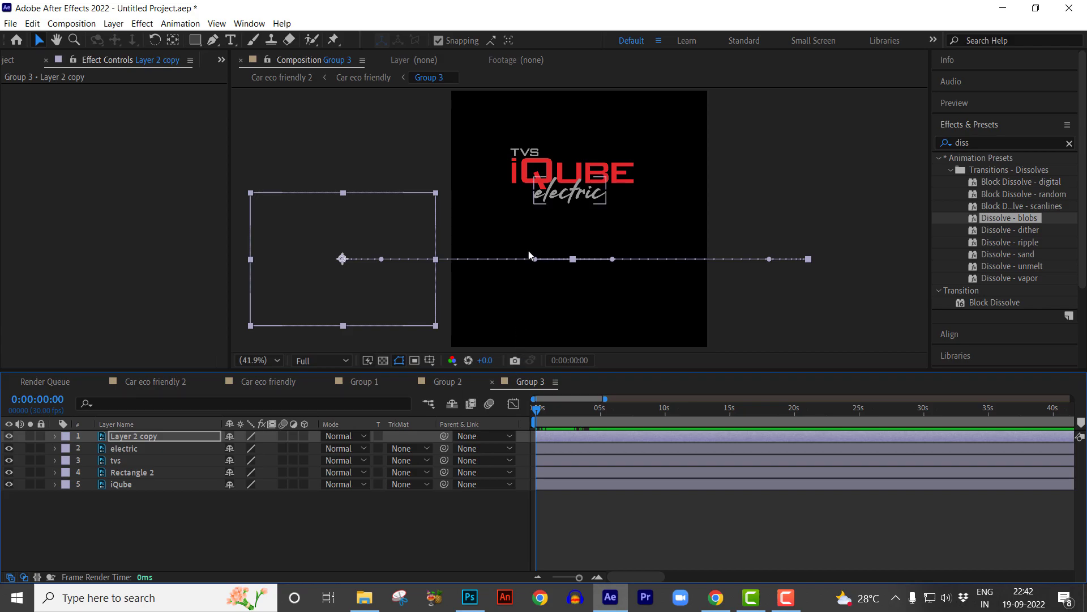
click(572, 173)
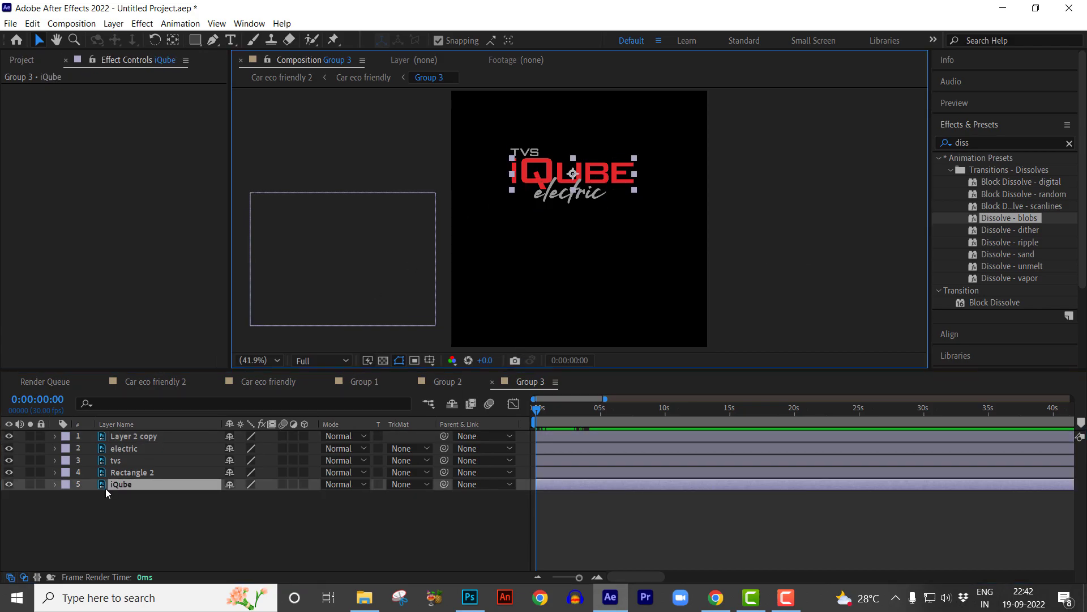
Add a wiggle(50,30) expression to the iQube layer's Opacity and preview it.
key(t)
alt+click(91, 497)
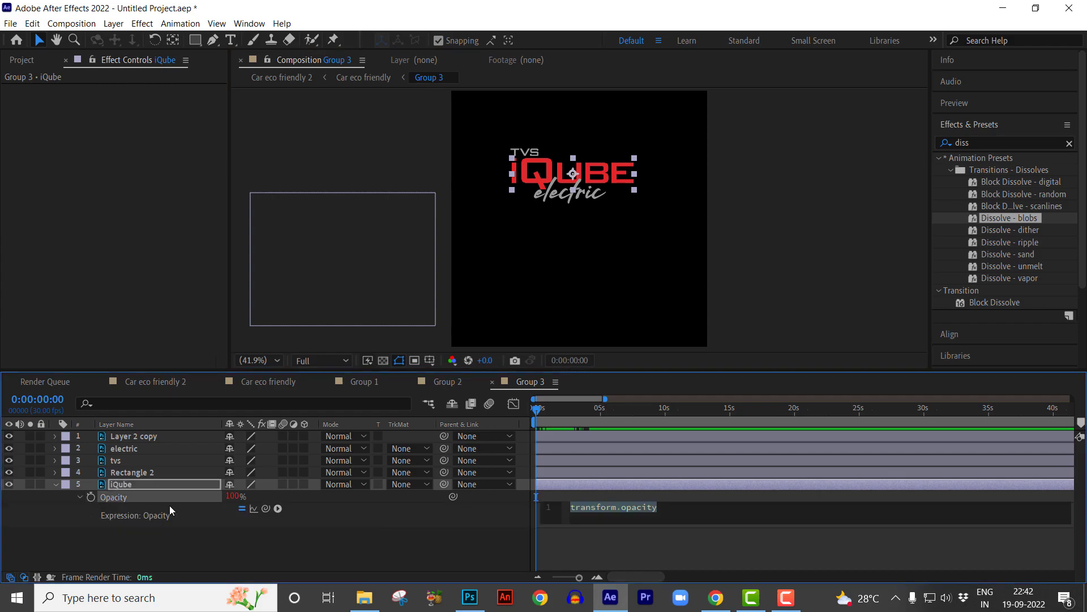
text(wig)
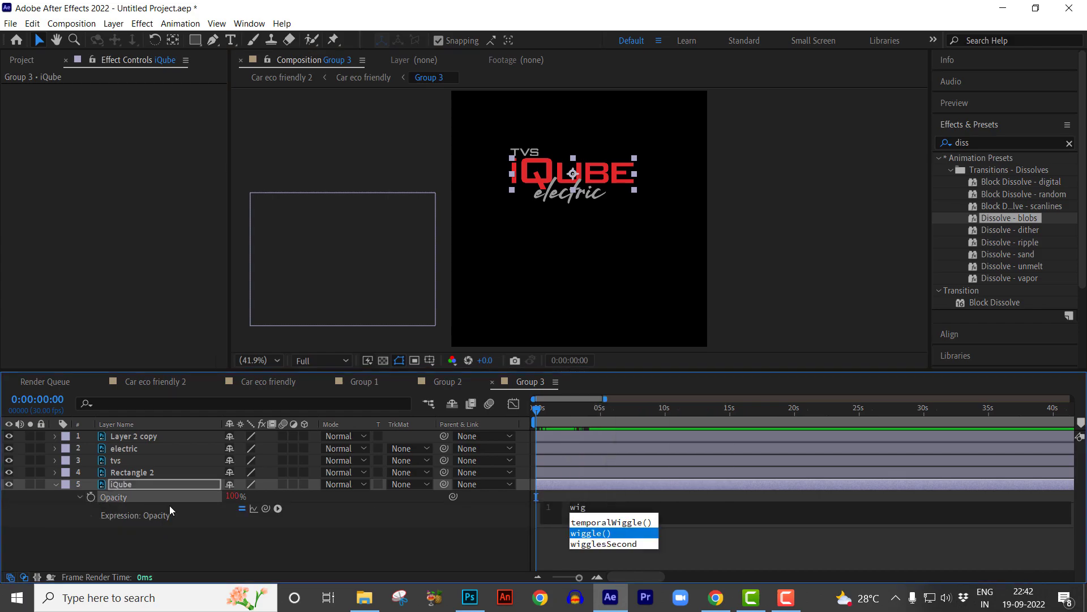
click(598, 535)
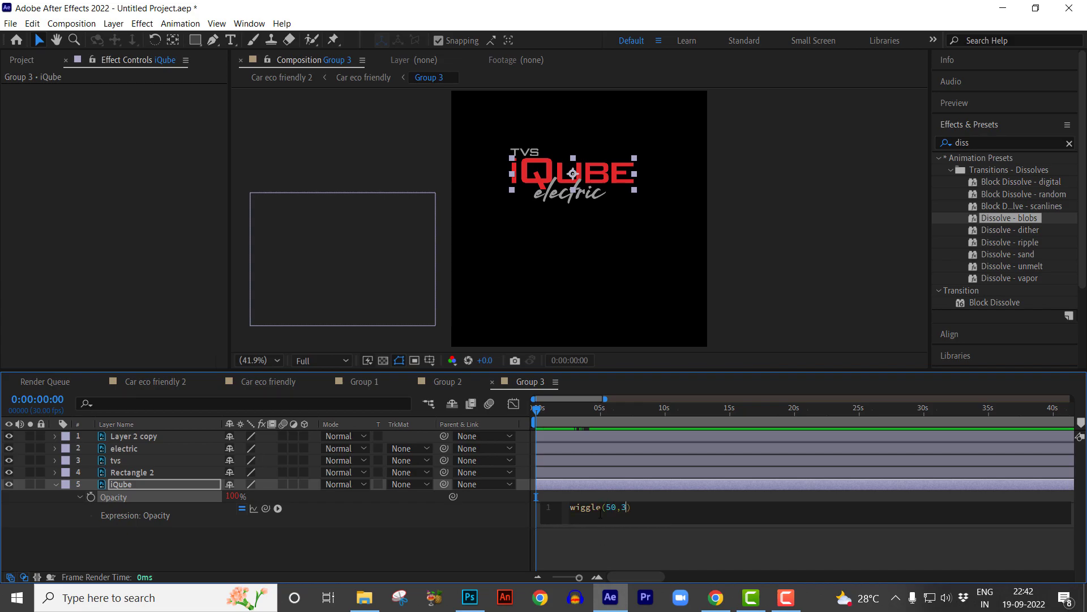
text(0)
key(KP_Enter)
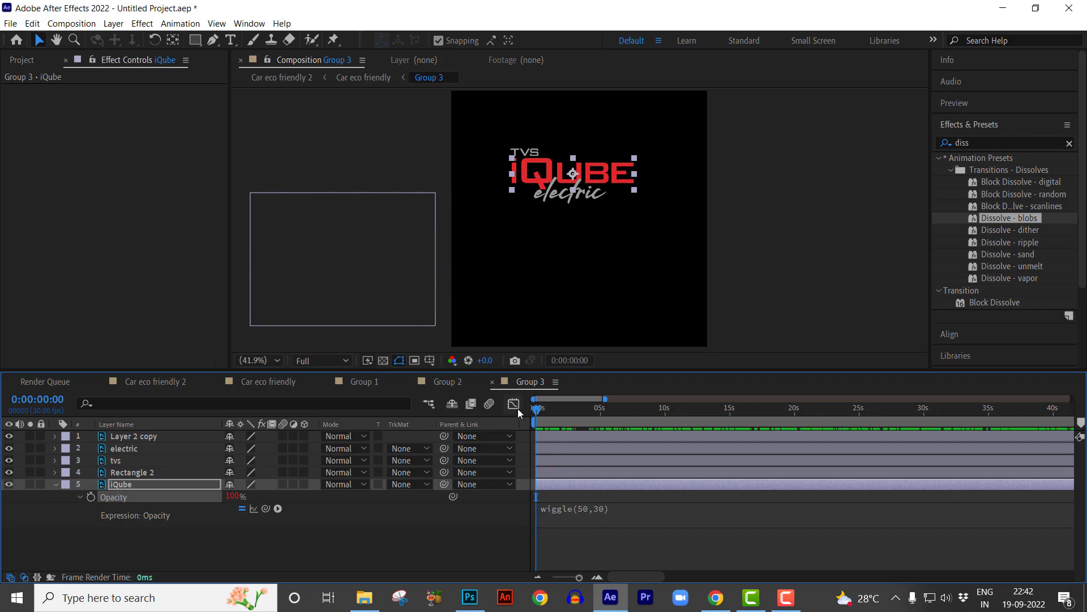
key(space)
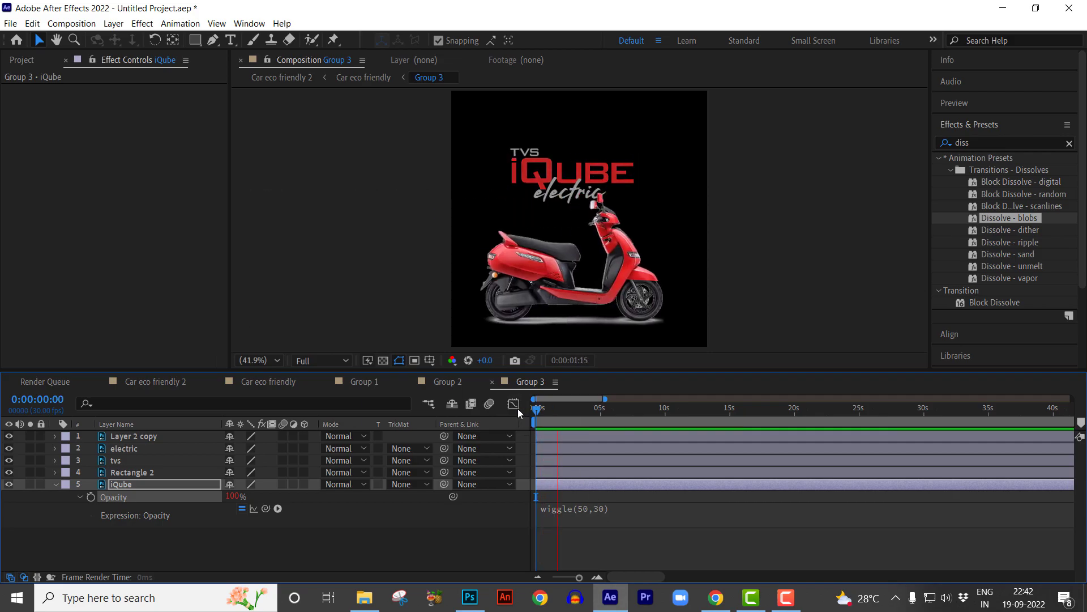
Change the expression to wiggle(50,300), preview the faster flicker and return to the start.
click(599, 507)
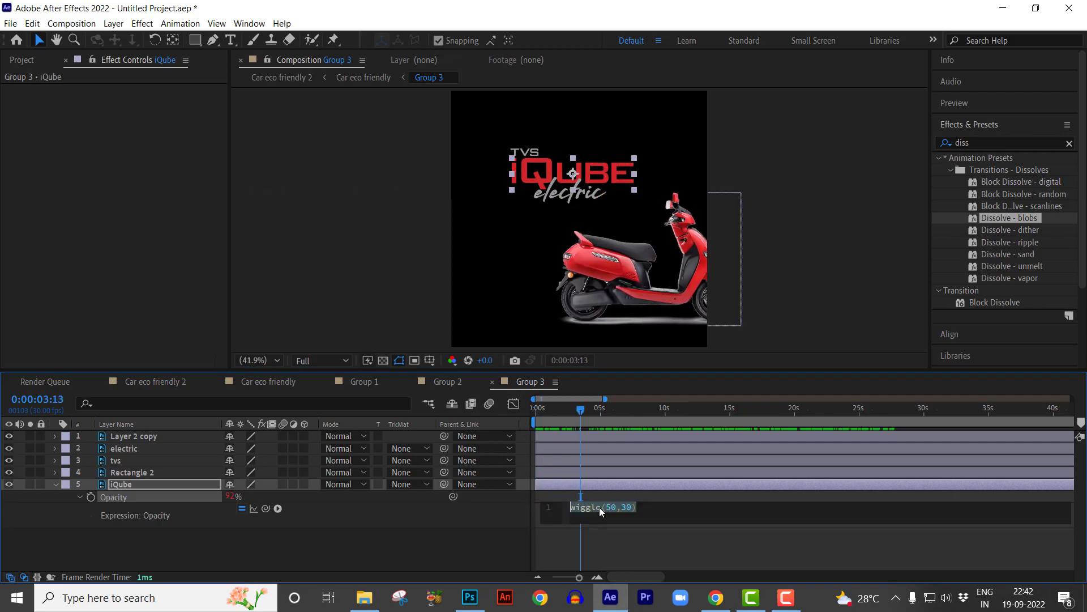
click(621, 507)
text(0)
key(KP_Enter)
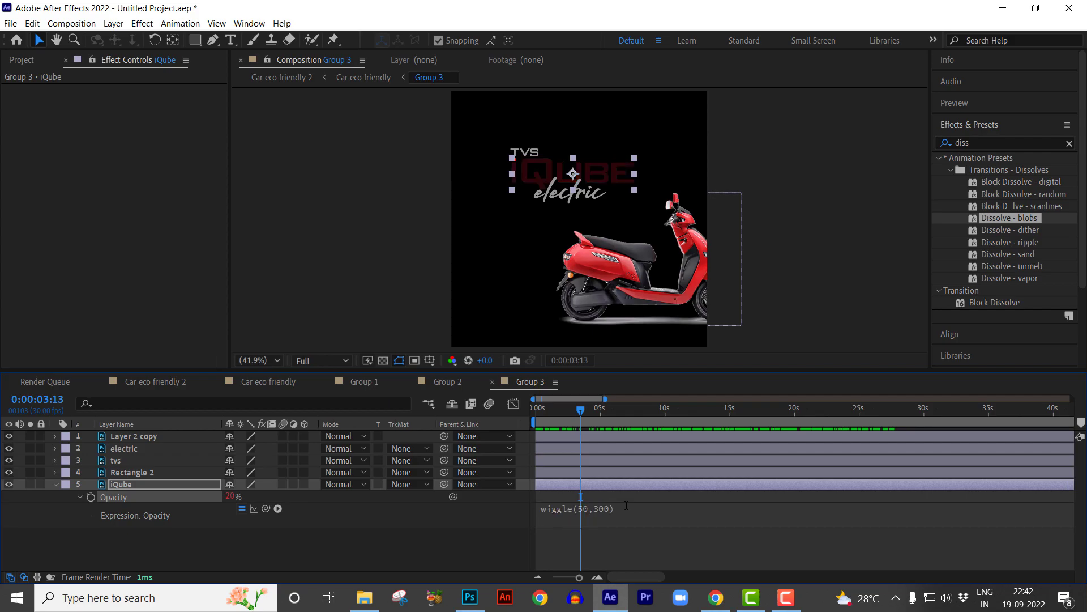
key(space)
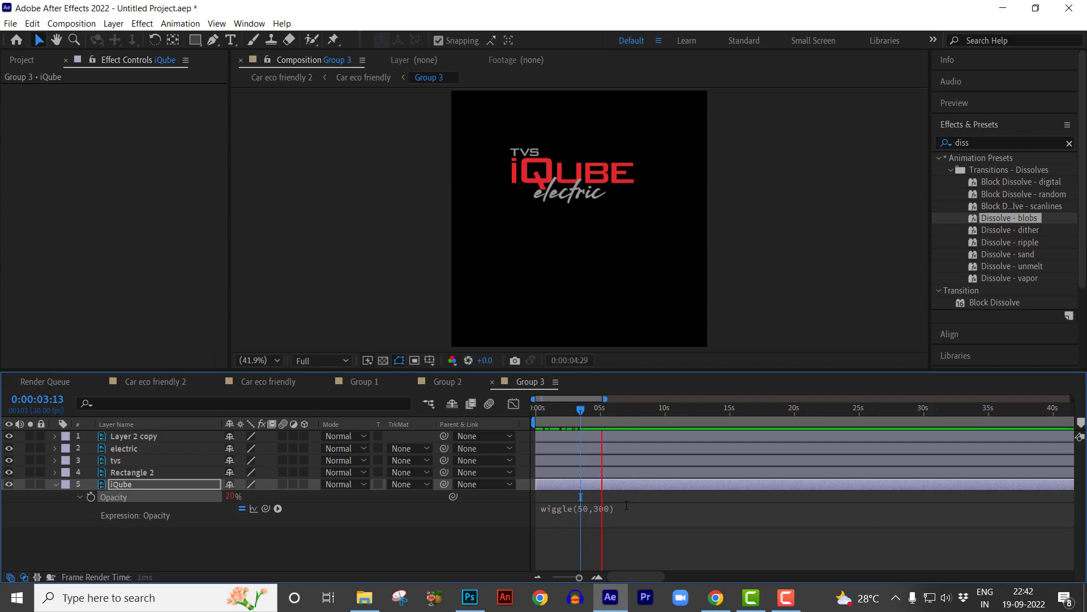
key(space)
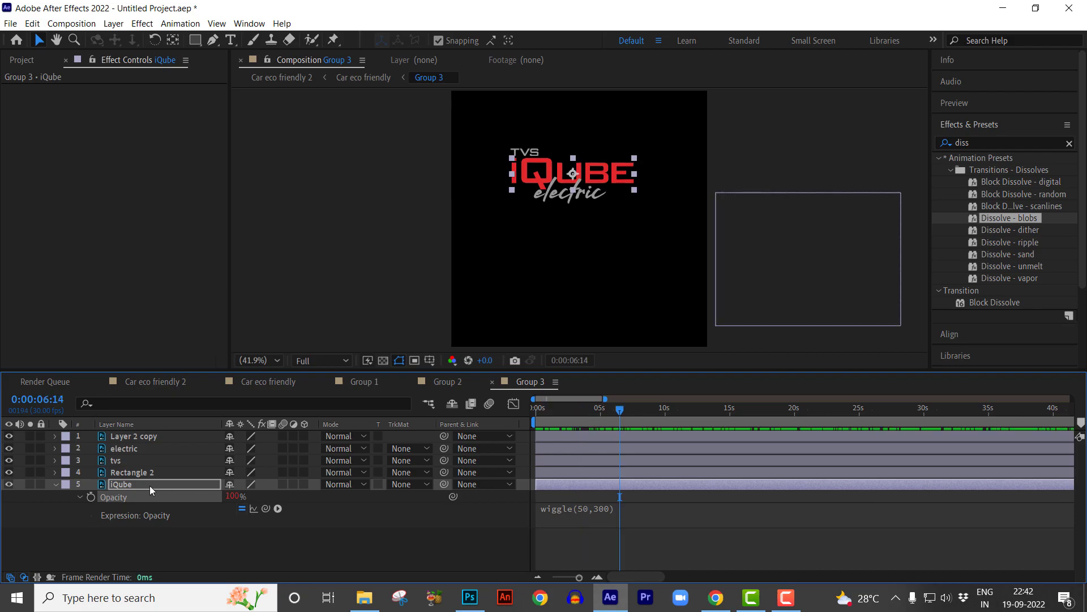
click(153, 487)
drag(556, 409, 450, 411)
click(133, 498)
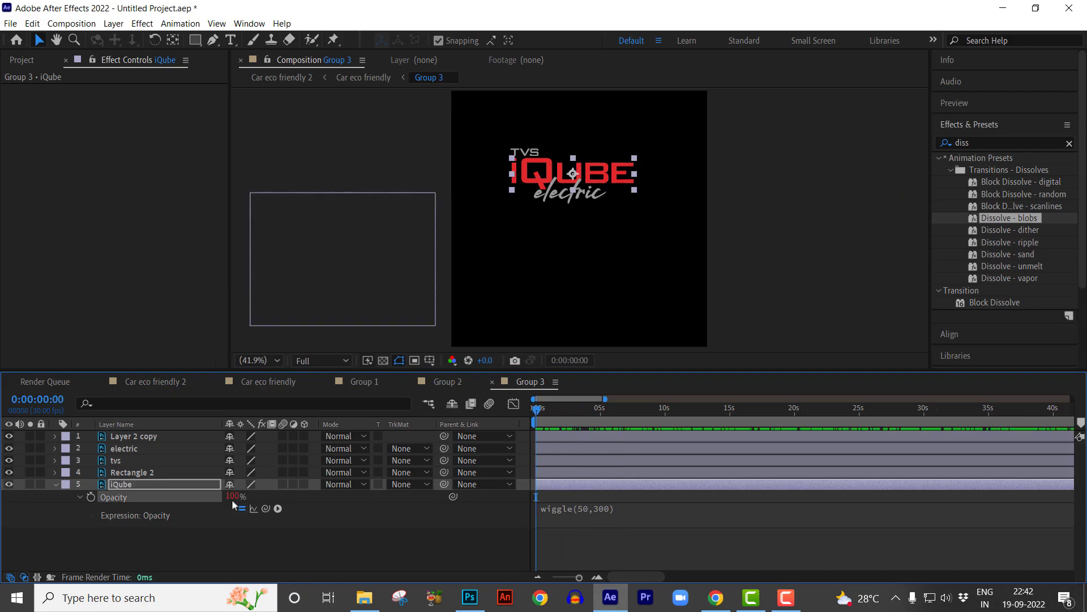
Paste the wiggle(50,300) expression onto the electric and tvs layers' Opacity.
click(200, 552)
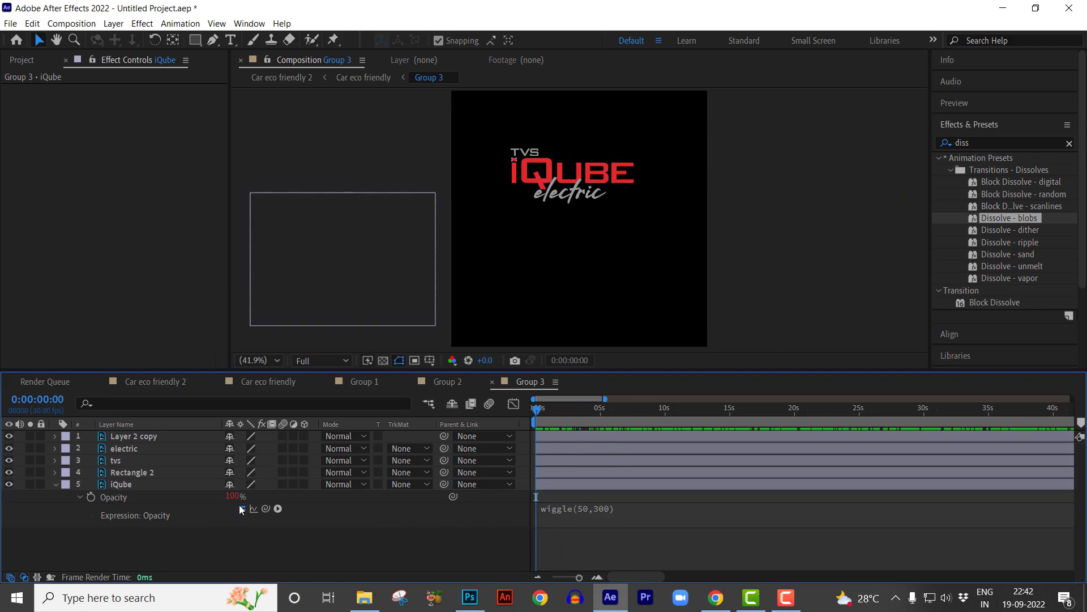
click(565, 201)
shift+click(530, 151)
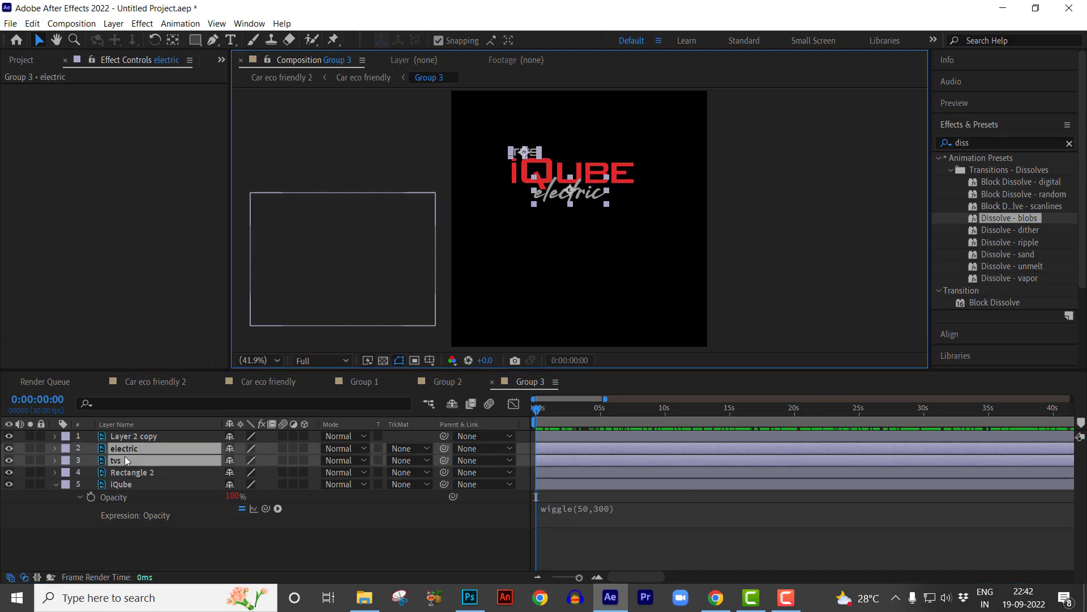
key(t)
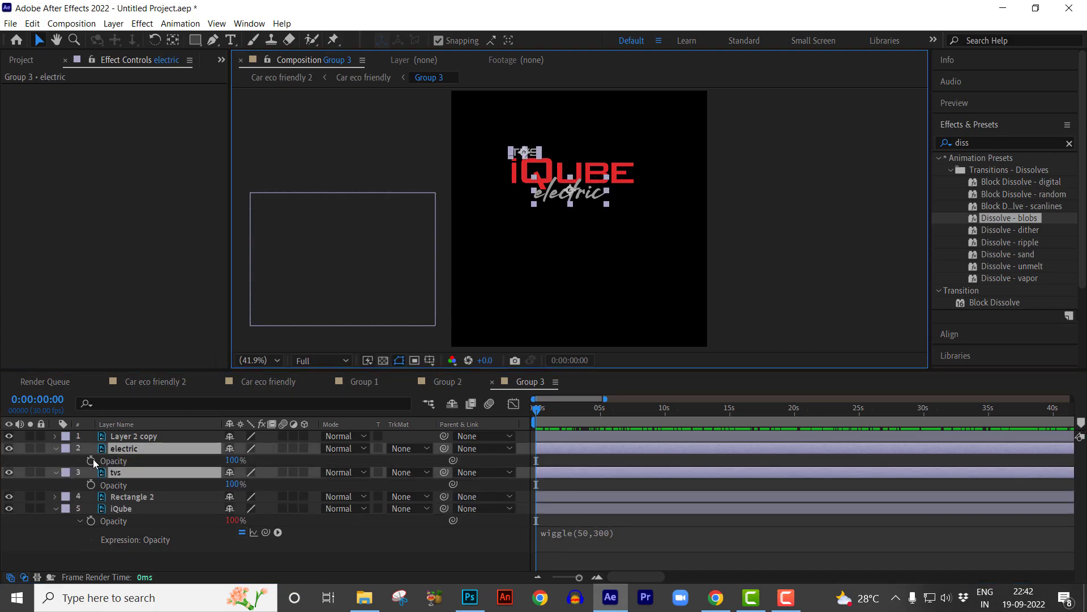
alt+click(91, 461)
text(wiggle(50,300))
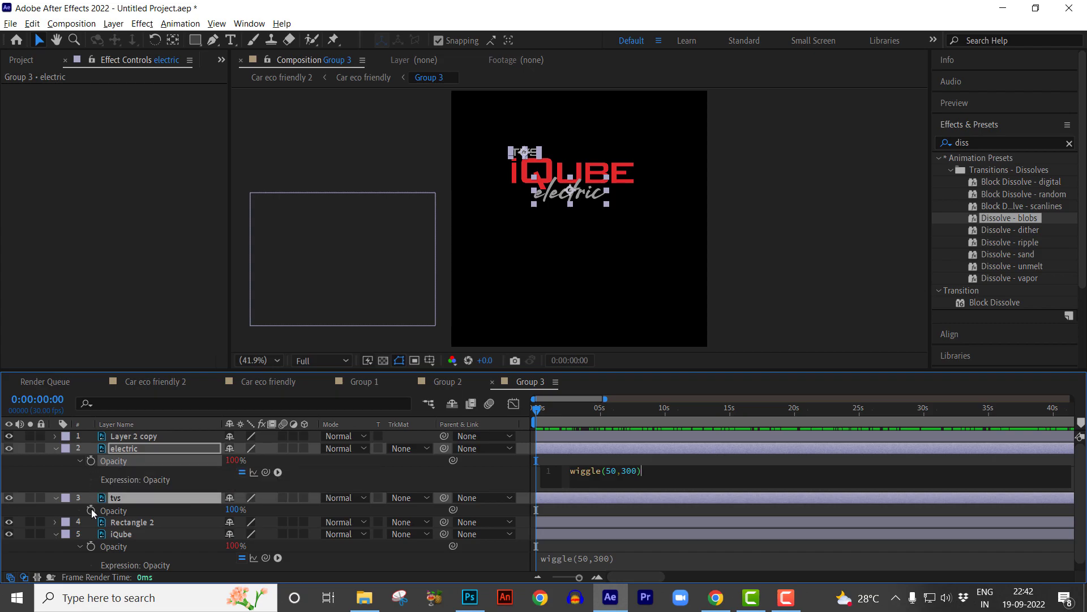
alt+click(91, 510)
text(wiggle(50,300))
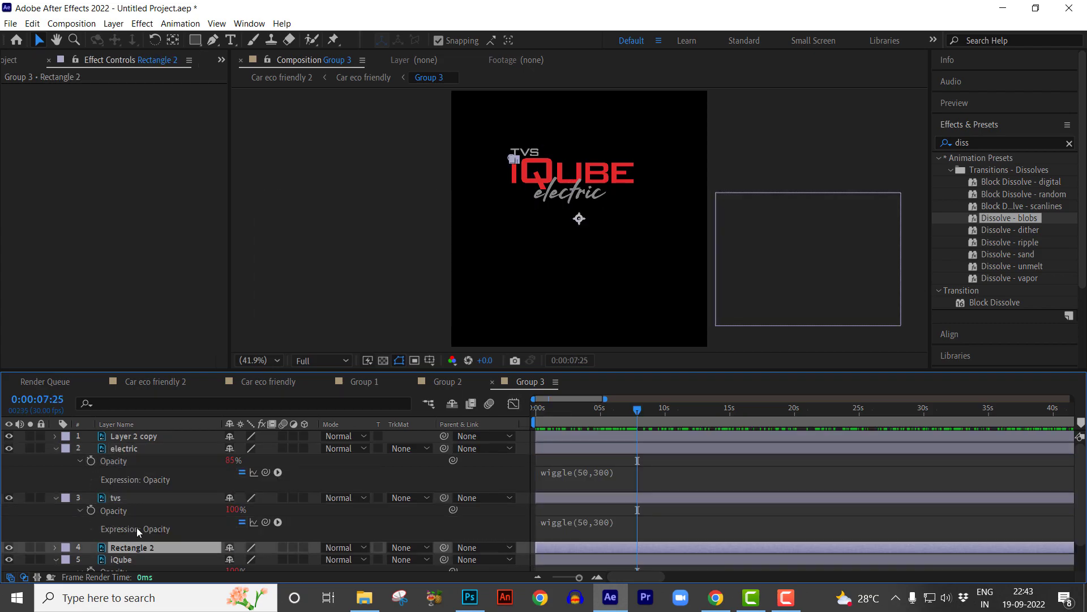
Paste the same wiggle expression onto Rectangle 2's Opacity and preview the flicker.
scroll(137, 527, down, 2)
key(t)
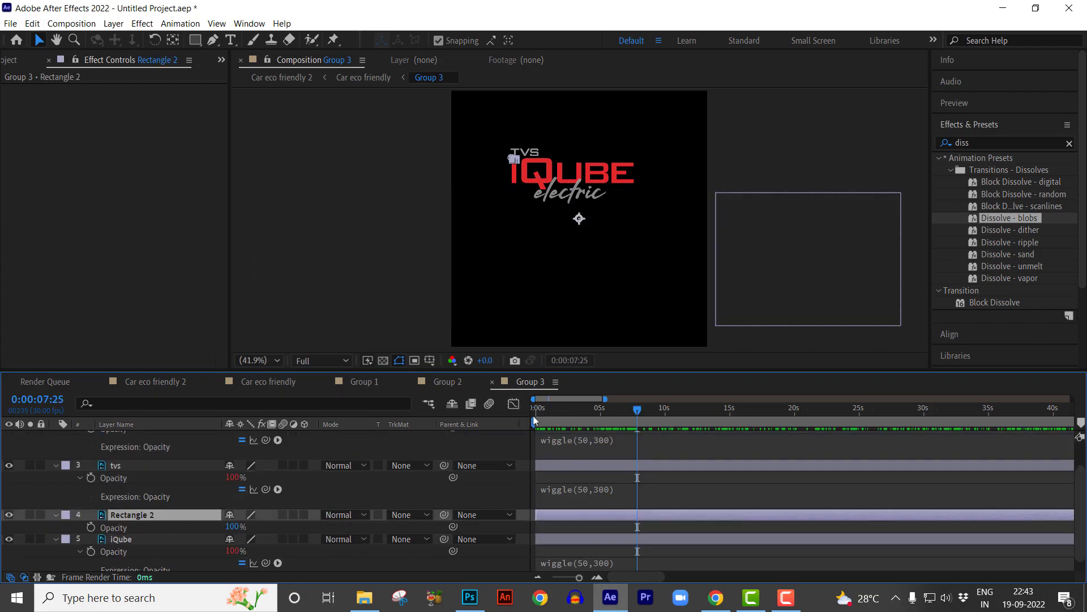
click(532, 413)
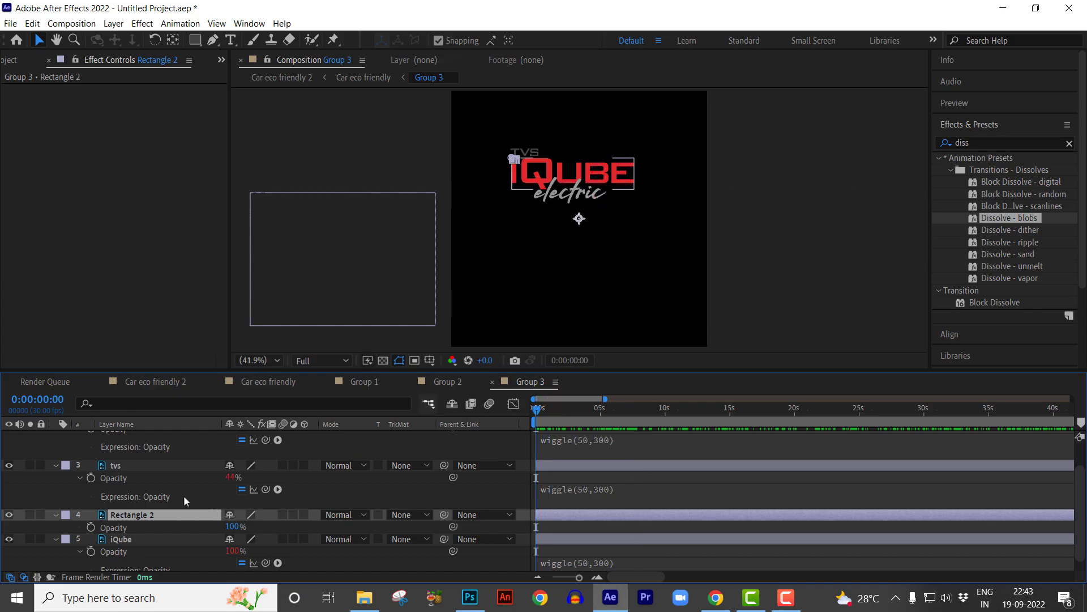
click(94, 530)
alt+click(91, 527)
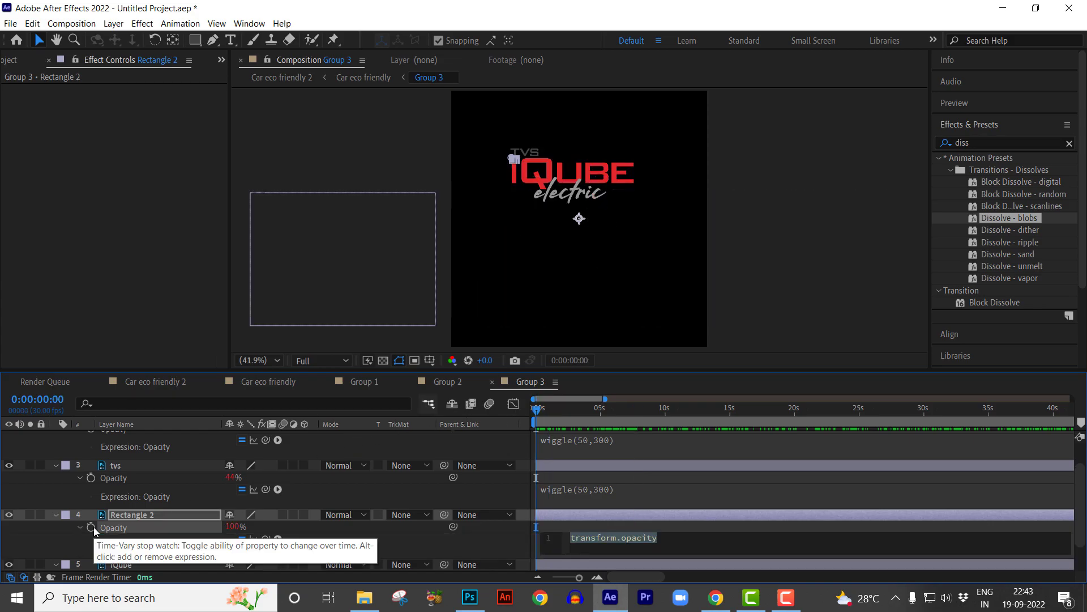
text(wiggle(50,300))
key(space)
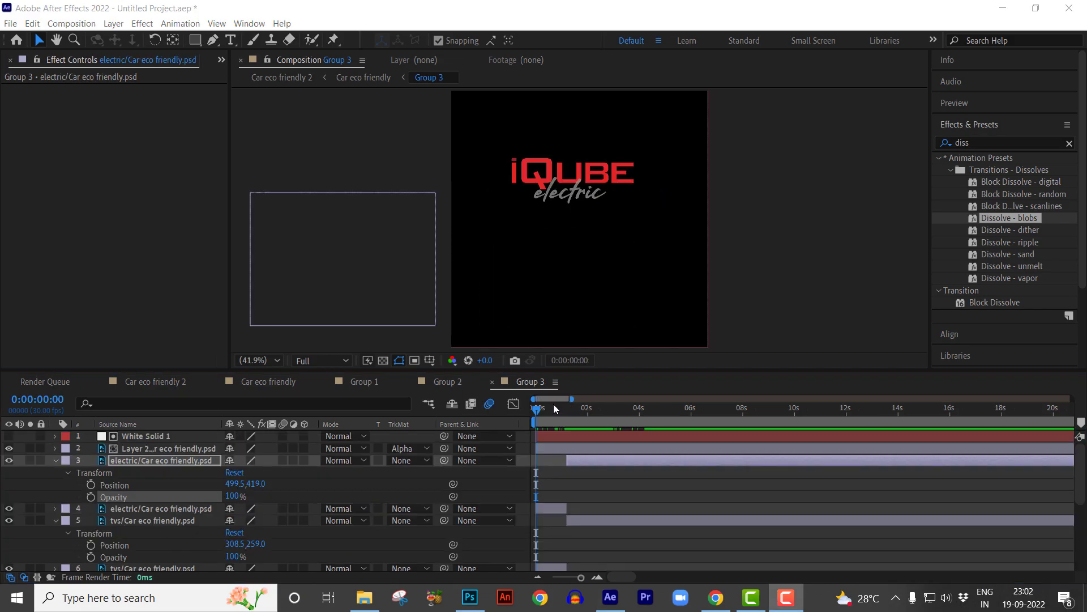
In the Car eco friendly comp, make Groups 1 and 2 visible and start Groups 2 and 3 later.
click(589, 415)
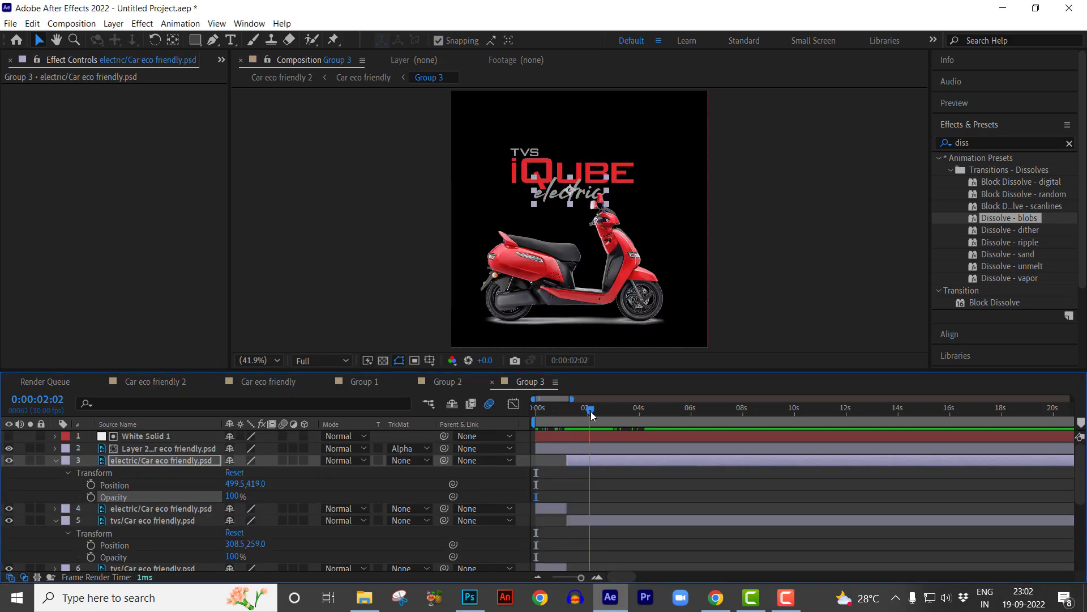
click(252, 384)
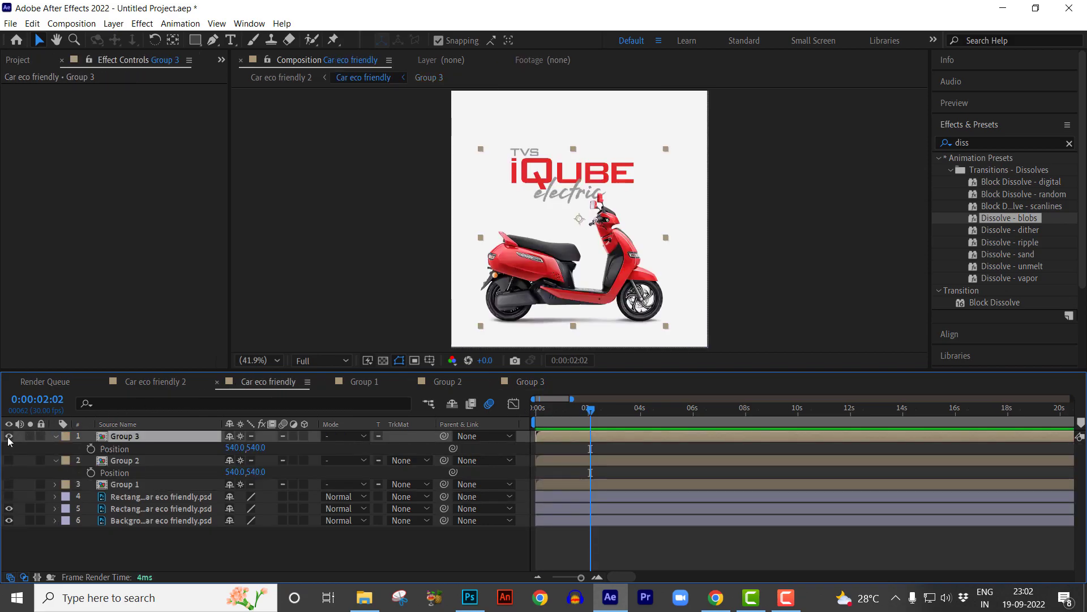
drag(8, 441, 8, 484)
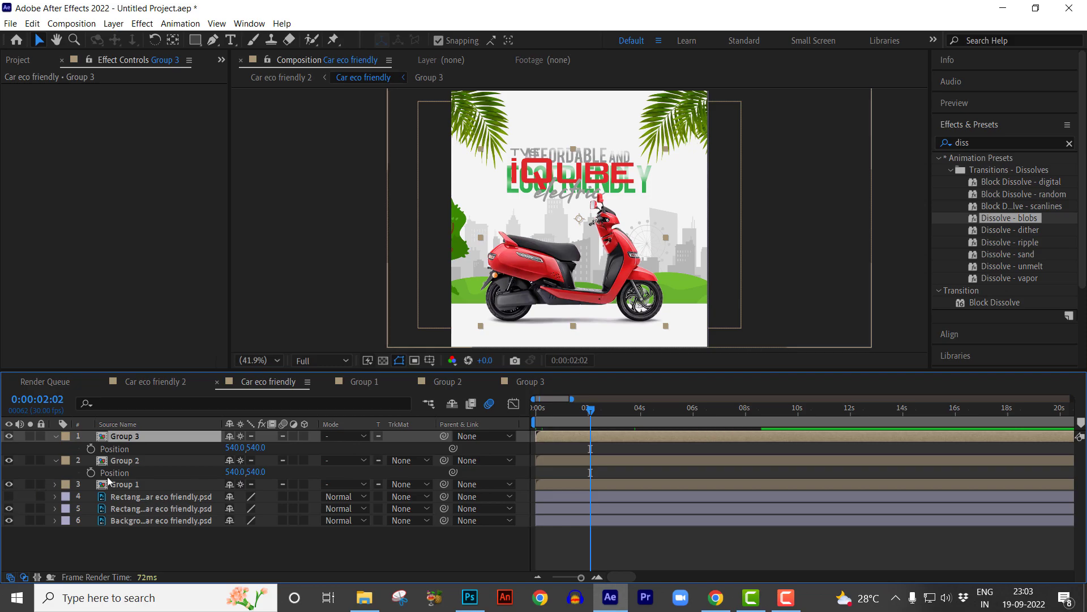
click(558, 460)
click(559, 436)
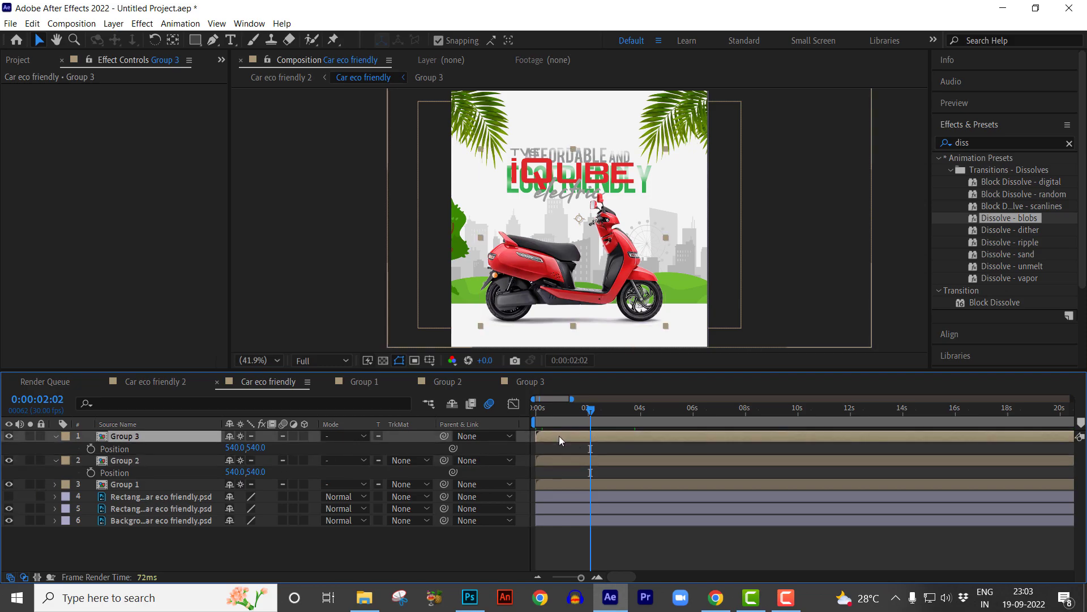
drag(559, 436, 633, 433)
drag(553, 460, 603, 461)
Preview and push Group 3 back to about 6–7 seconds and Group 2 later, then stopwatch Group 2's Position.
click(545, 409)
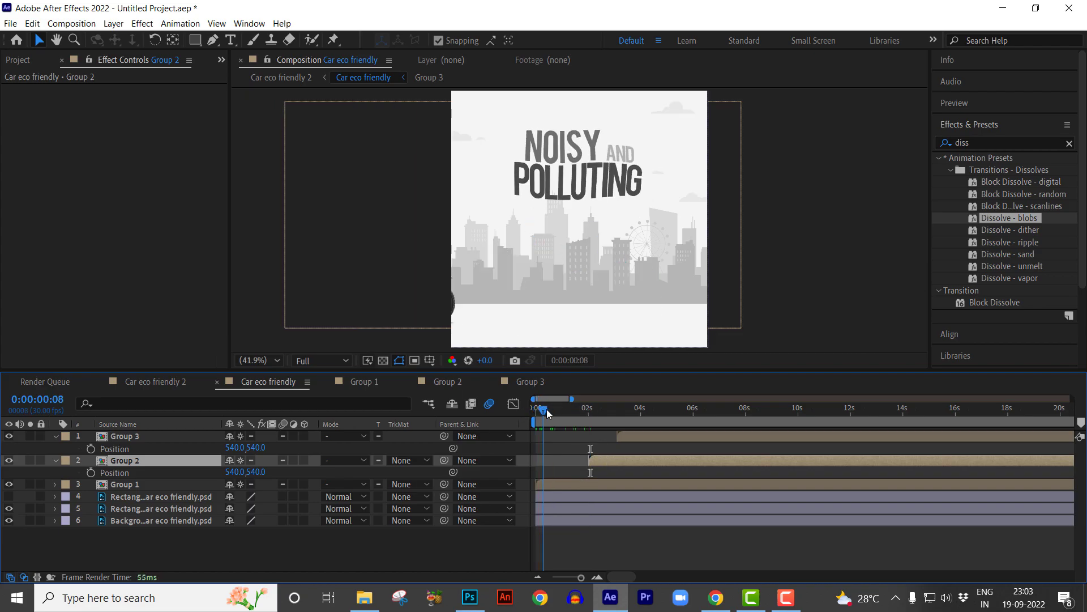
key(space)
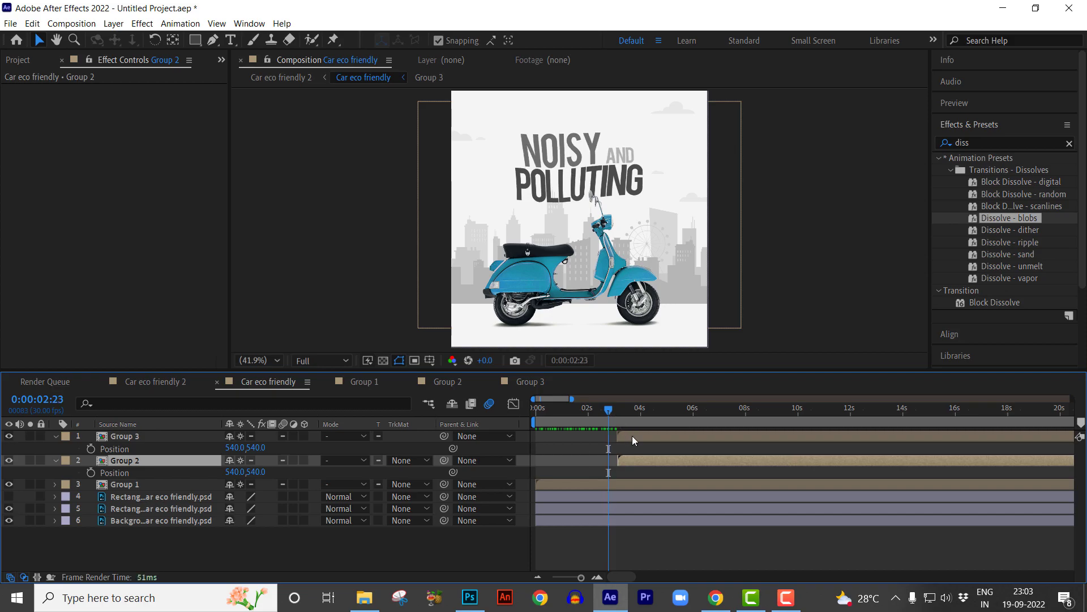
drag(632, 436, 710, 438)
drag(651, 460, 667, 460)
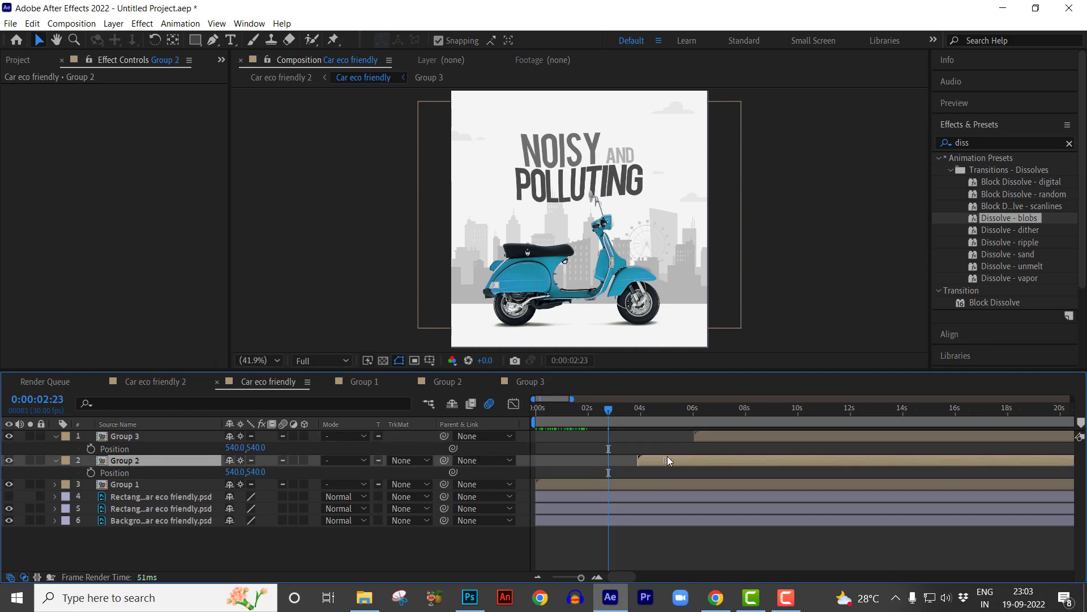
mouse_move(608, 409)
mouse_down()
mouse_move(685, 411)
mouse_move(749, 436)
mouse_up()
click(638, 409)
mouse_move(638, 409)
mouse_down()
mouse_move(716, 408)
mouse_move(742, 436)
mouse_move(727, 410)
mouse_move(738, 412)
mouse_up()
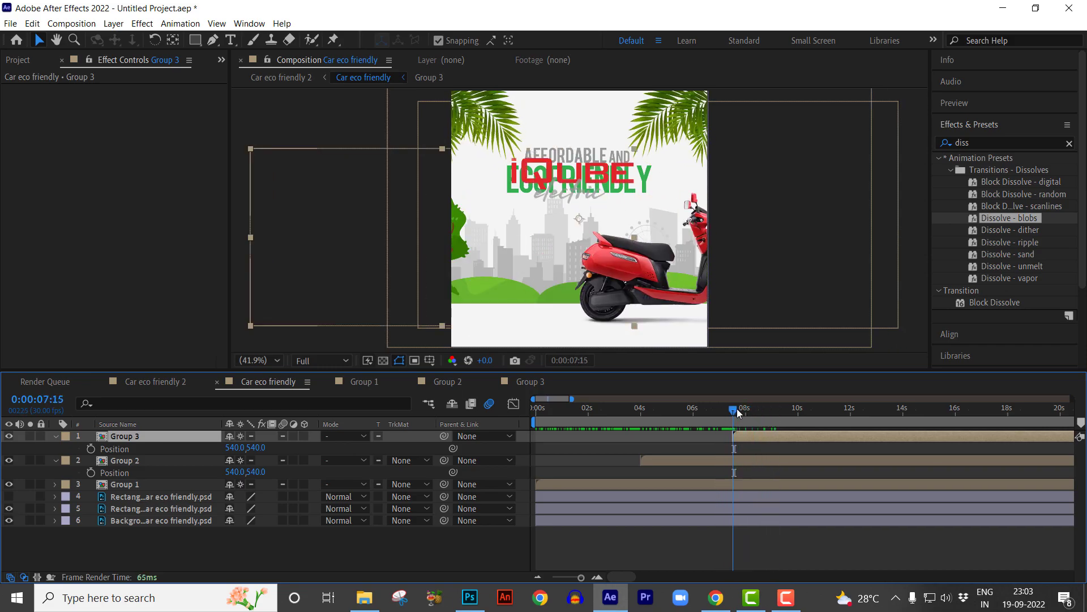
click(145, 461)
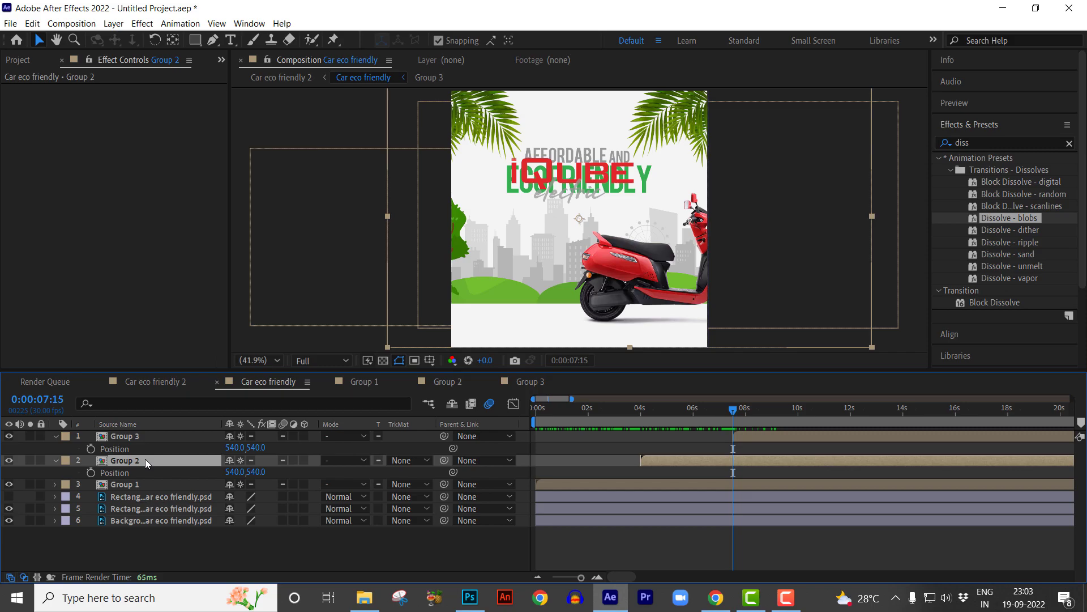
click(91, 473)
Add Position keyframes for Groups 3 and 2 at 0:00:07:15 and 0:00:08:09.
click(91, 448)
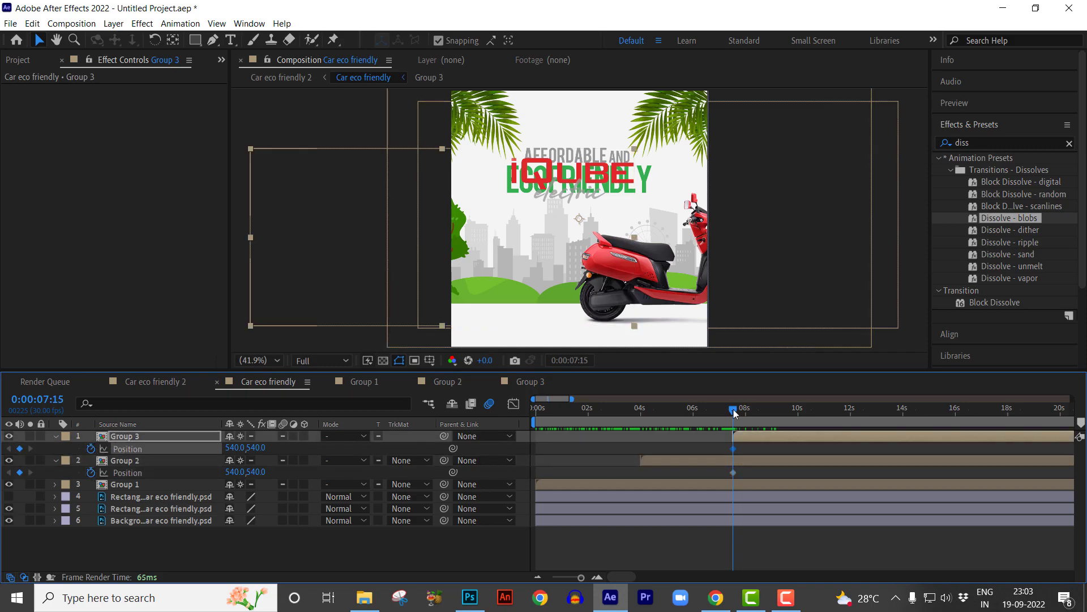
drag(734, 412, 755, 413)
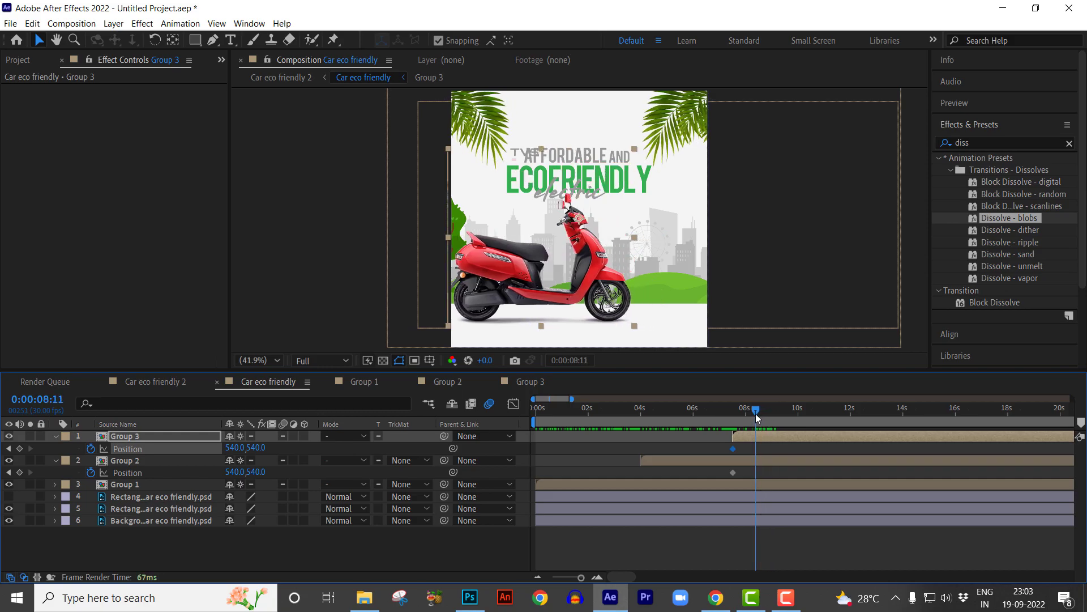
click(595, 579)
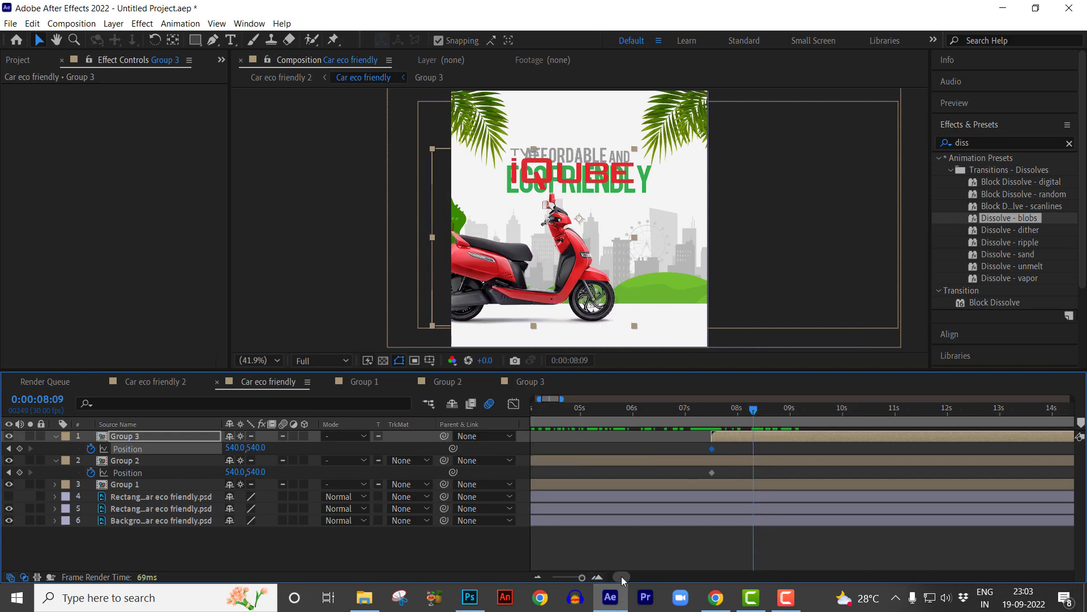
click(20, 448)
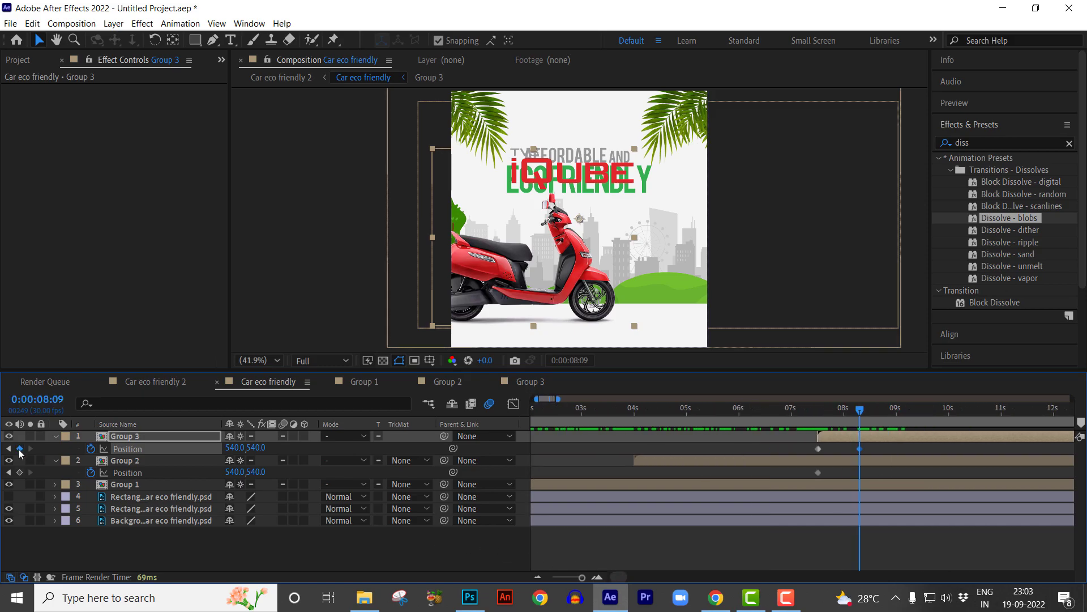
click(19, 472)
Move Group 2's 8:09 keyframe to X about -858, fully off the left edge.
drag(834, 416, 860, 417)
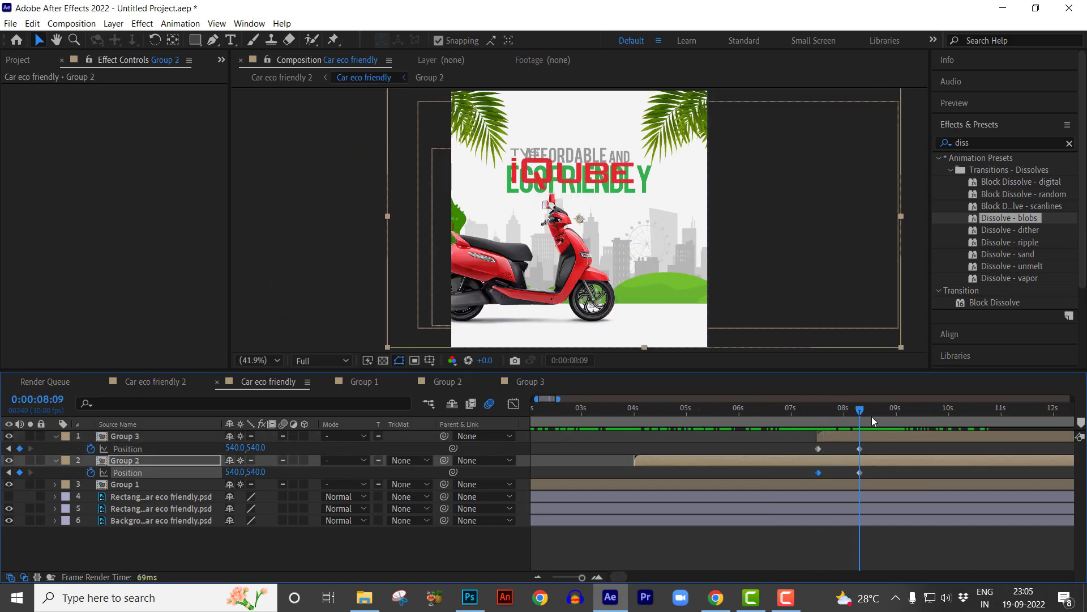
click(860, 472)
drag(236, 474, 1, 470)
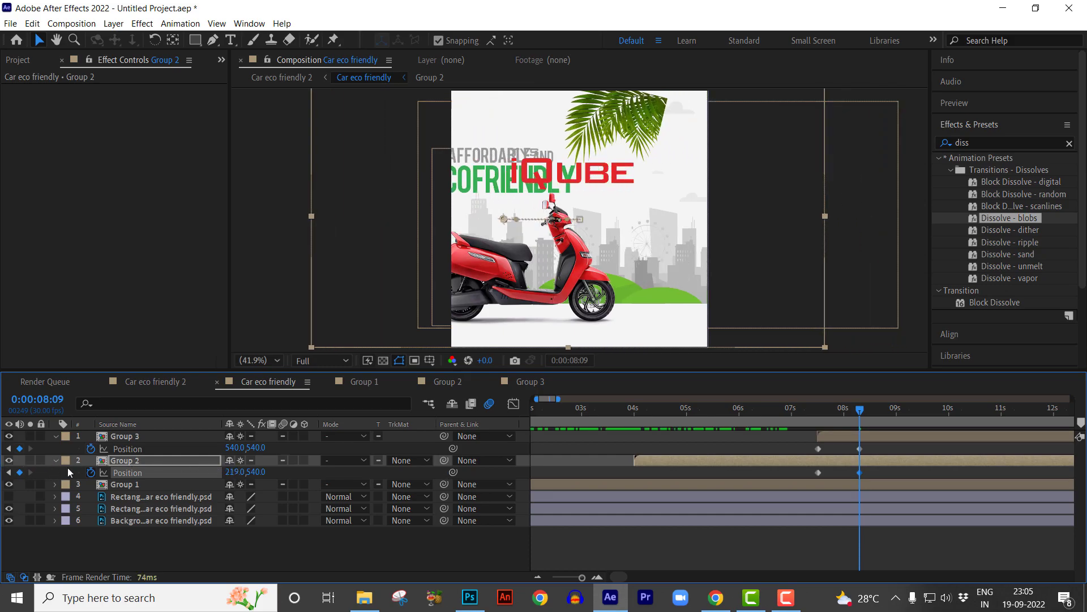
mouse_move(233, 473)
mouse_down()
mouse_move(157, 464)
mouse_move(219, 471)
mouse_up()
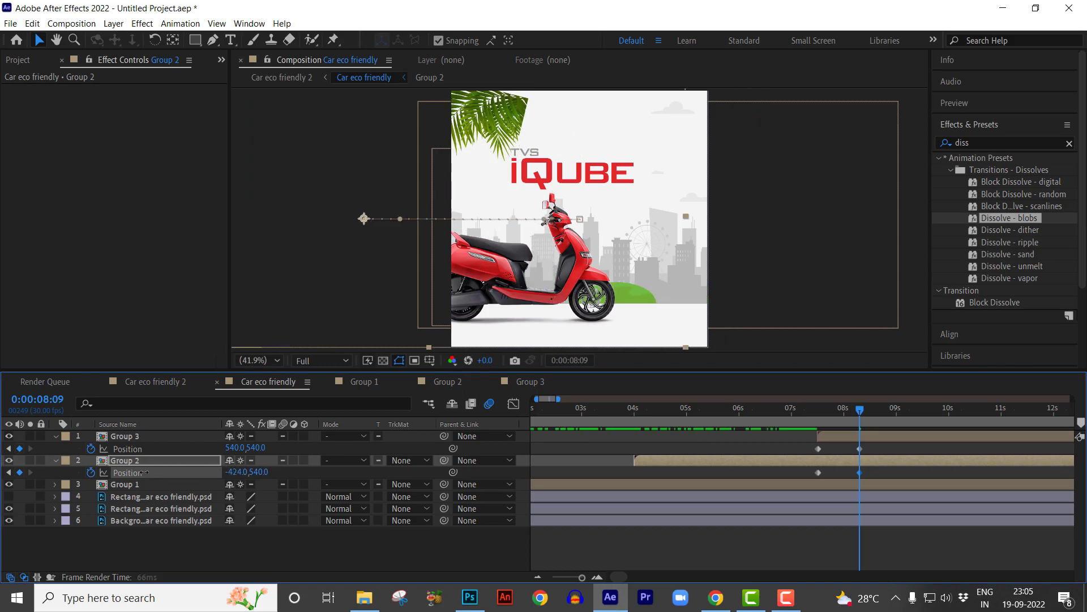
drag(145, 472, 2, 446)
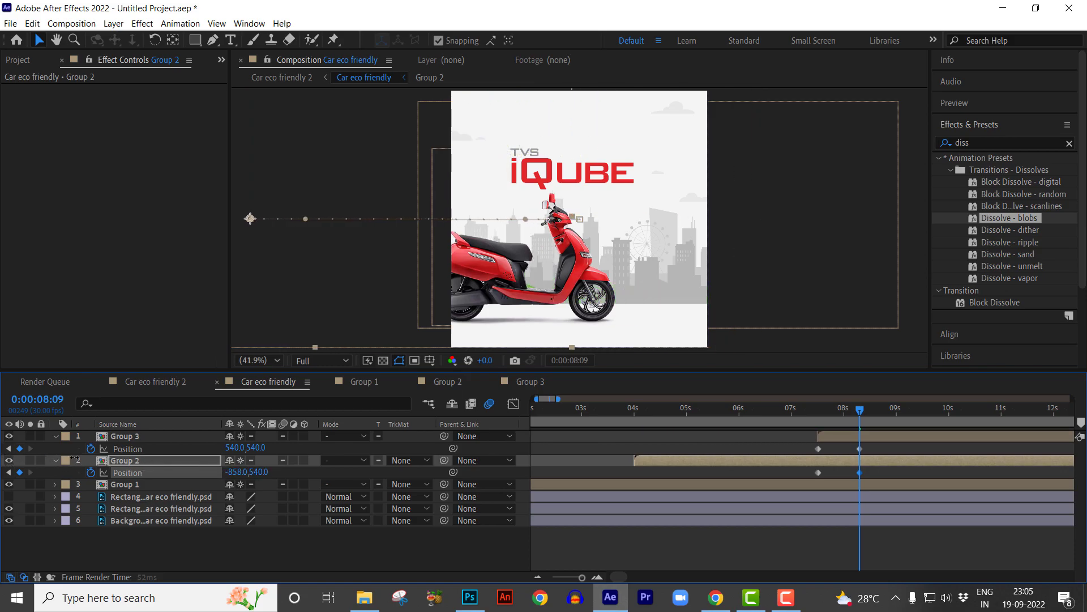
mouse_move(829, 410)
mouse_down()
mouse_move(869, 424)
mouse_move(820, 426)
mouse_up()
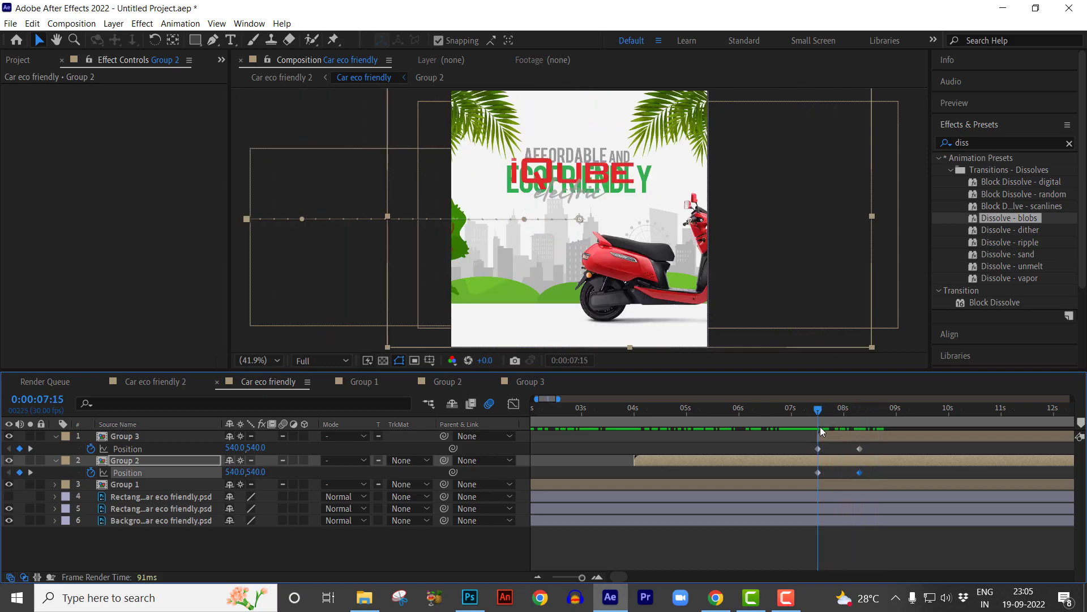
click(818, 448)
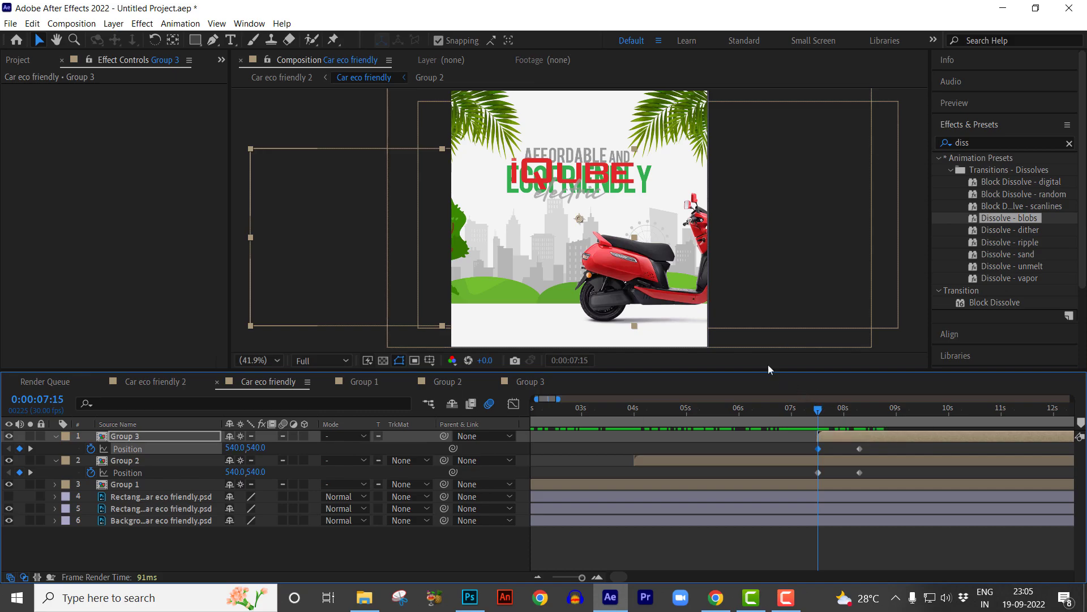
At 0:00:07:15, move Group 3 off-frame right to Position 1541.3, 540 and preview the slide.
drag(621, 261, 723, 256)
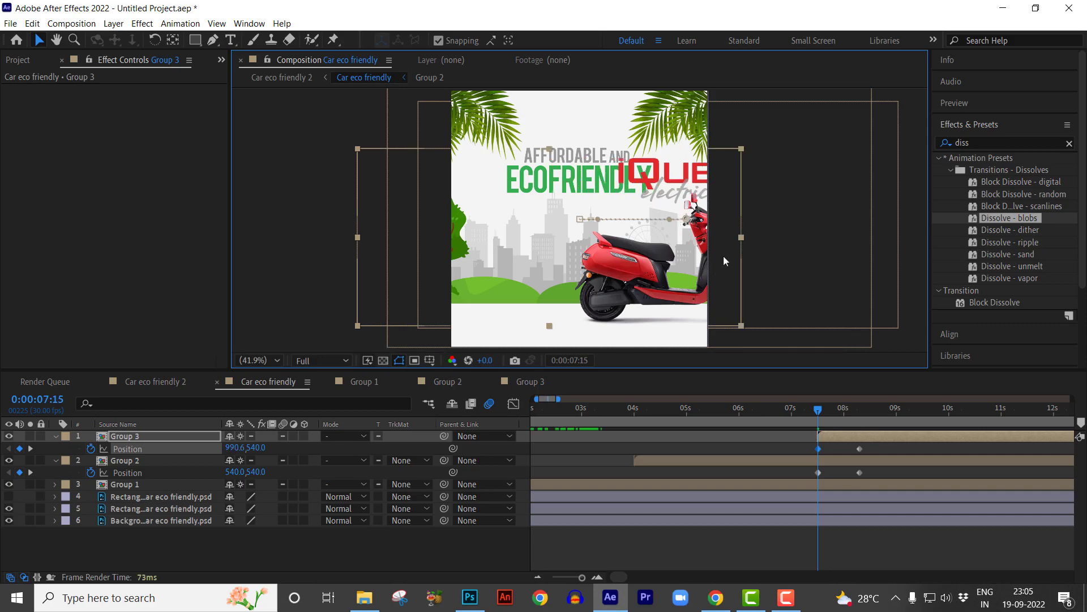
drag(693, 192, 824, 193)
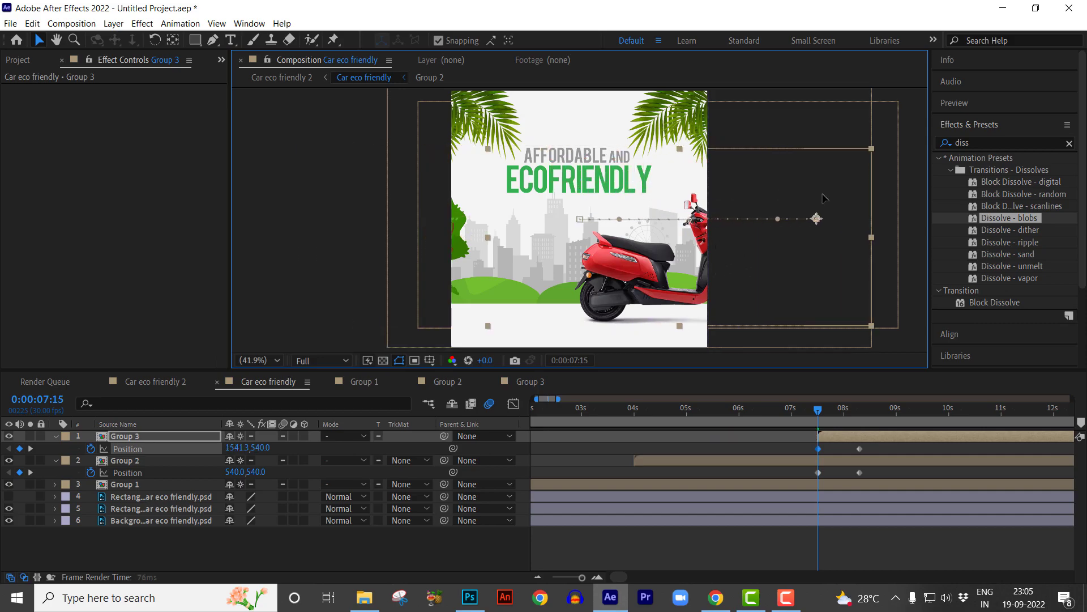
mouse_move(819, 409)
mouse_down()
mouse_move(871, 420)
mouse_move(807, 422)
mouse_up()
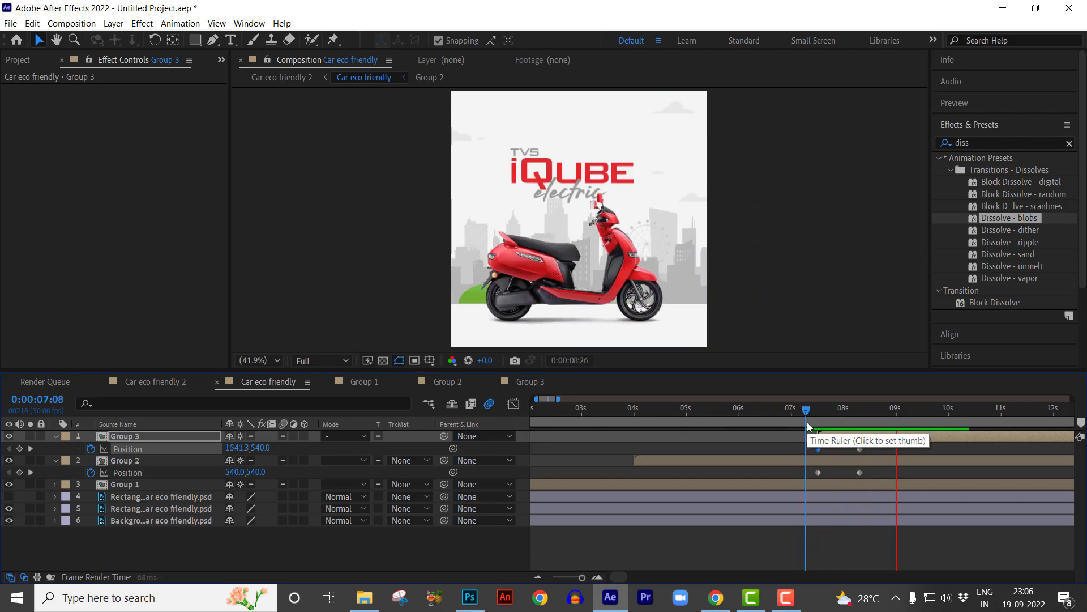
mouse_move(807, 422)
mouse_down()
mouse_move(864, 421)
mouse_move(800, 413)
mouse_move(865, 429)
mouse_move(817, 425)
mouse_up()
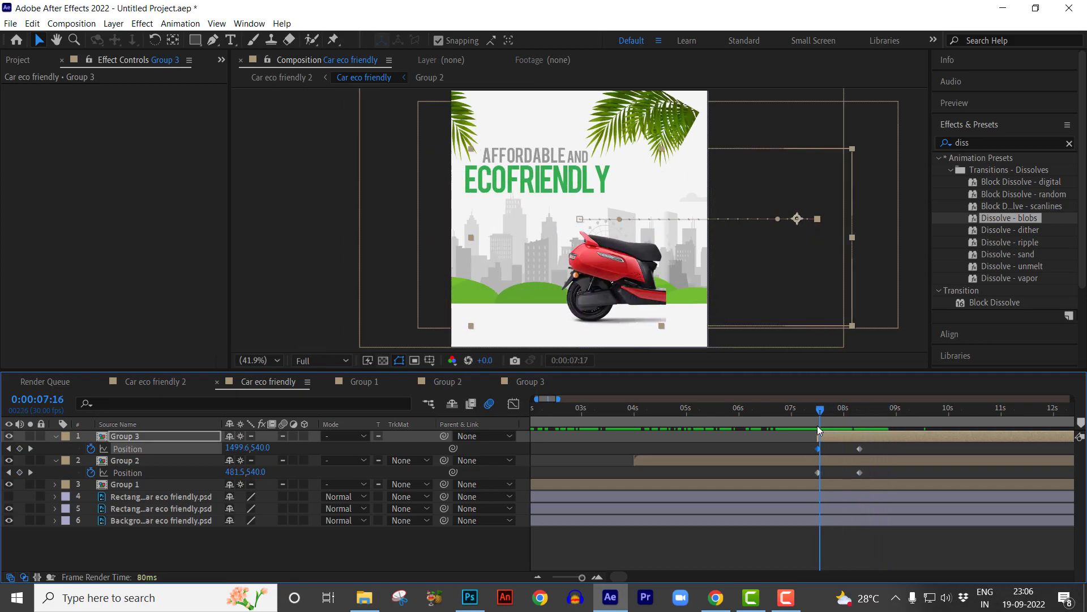
key(space)
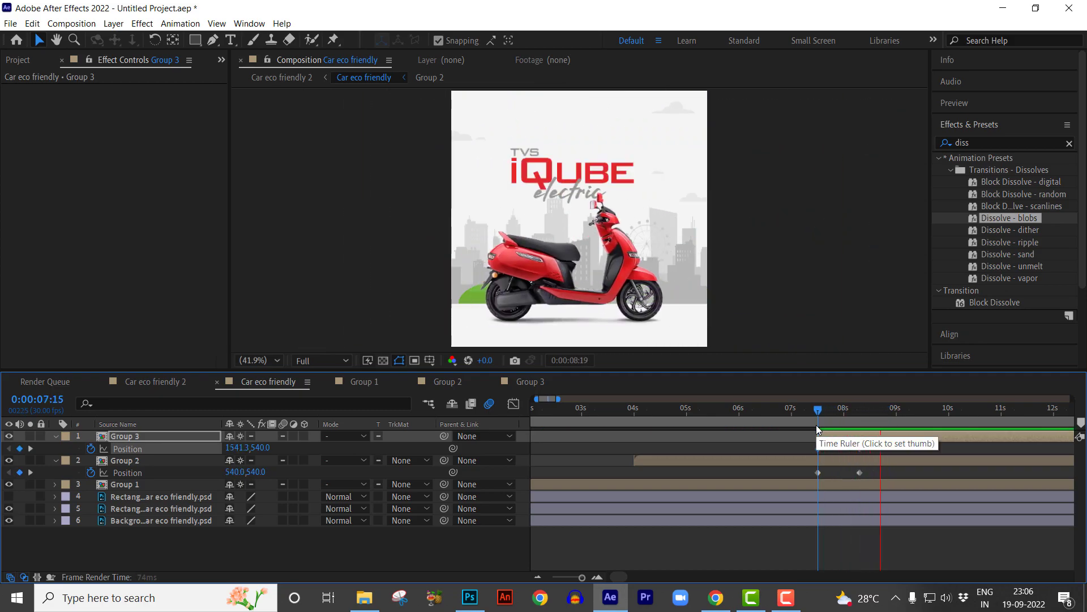
click(868, 408)
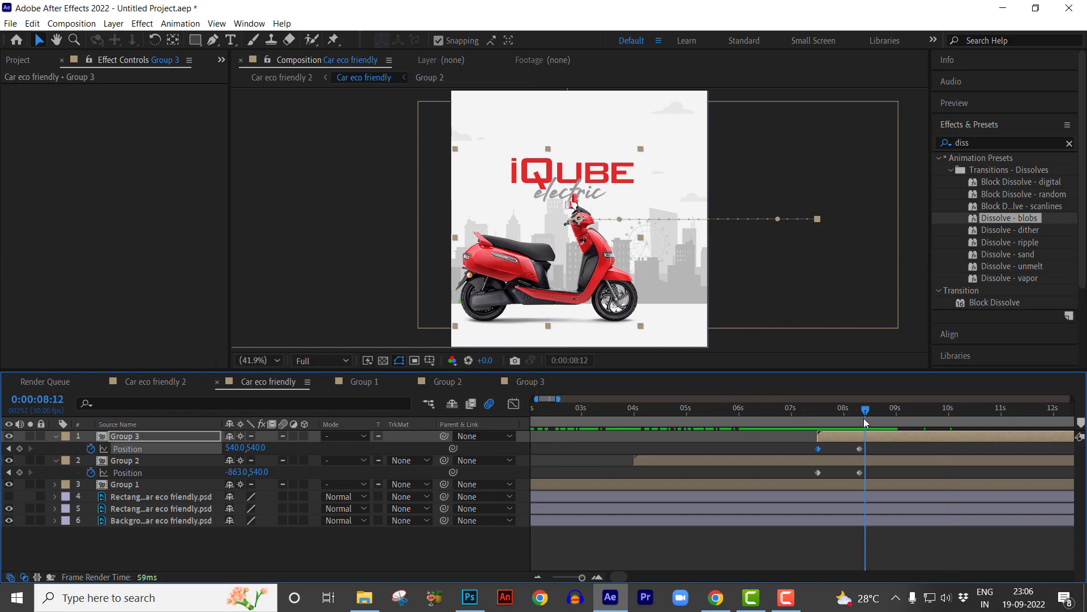
drag(875, 426, 911, 432)
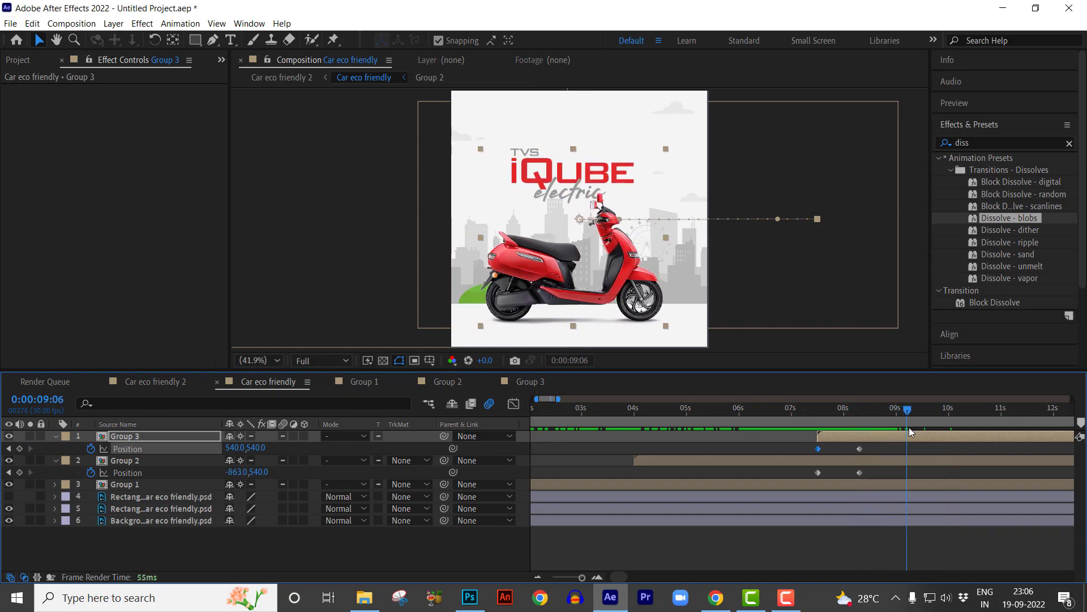
click(141, 459)
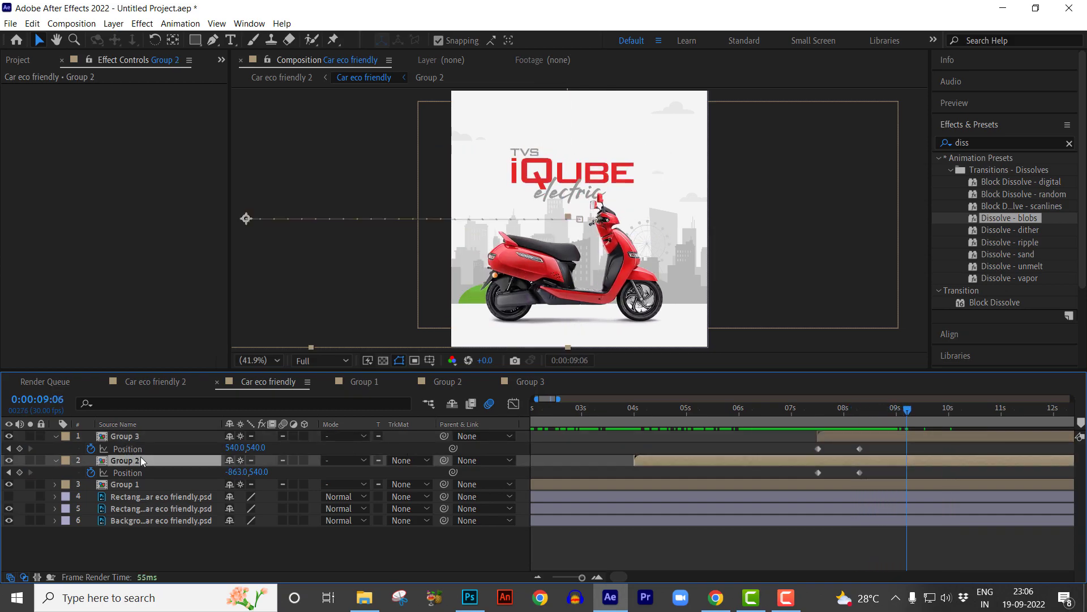
double_click(130, 460)
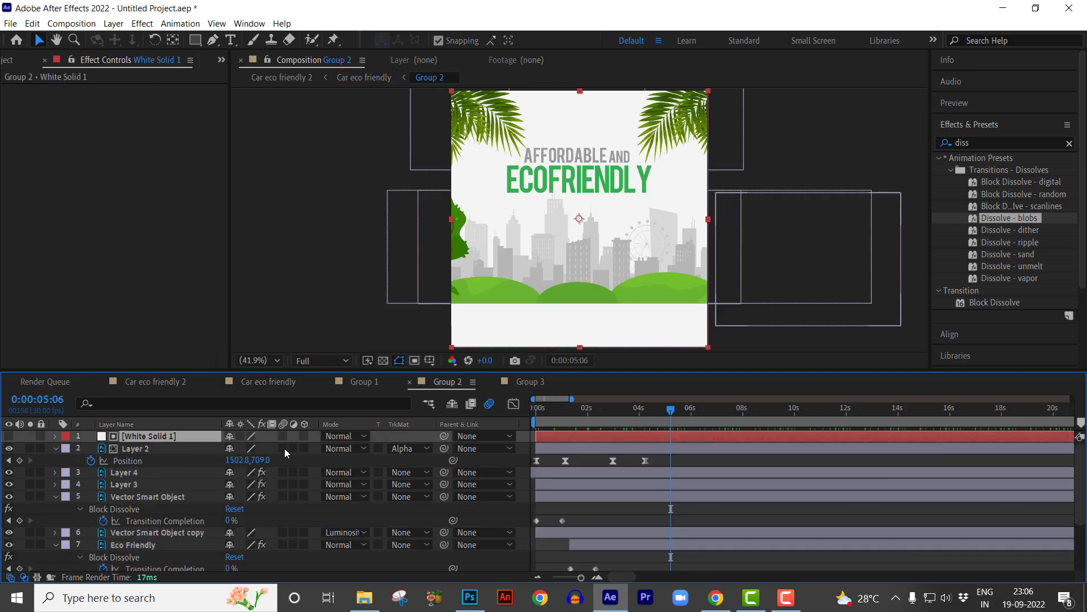
drag(284, 448, 280, 563)
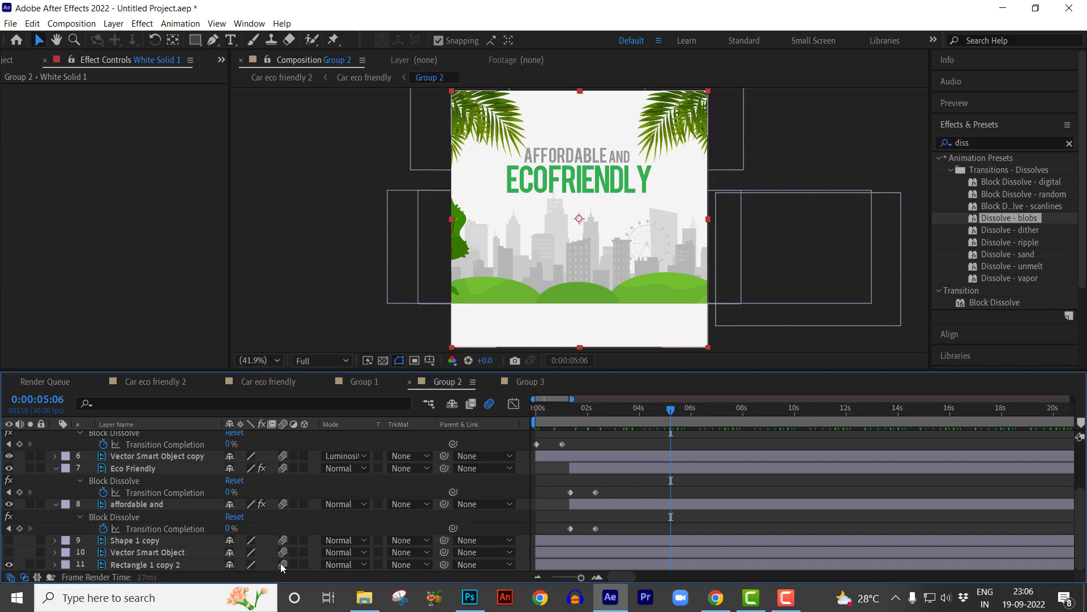
click(274, 383)
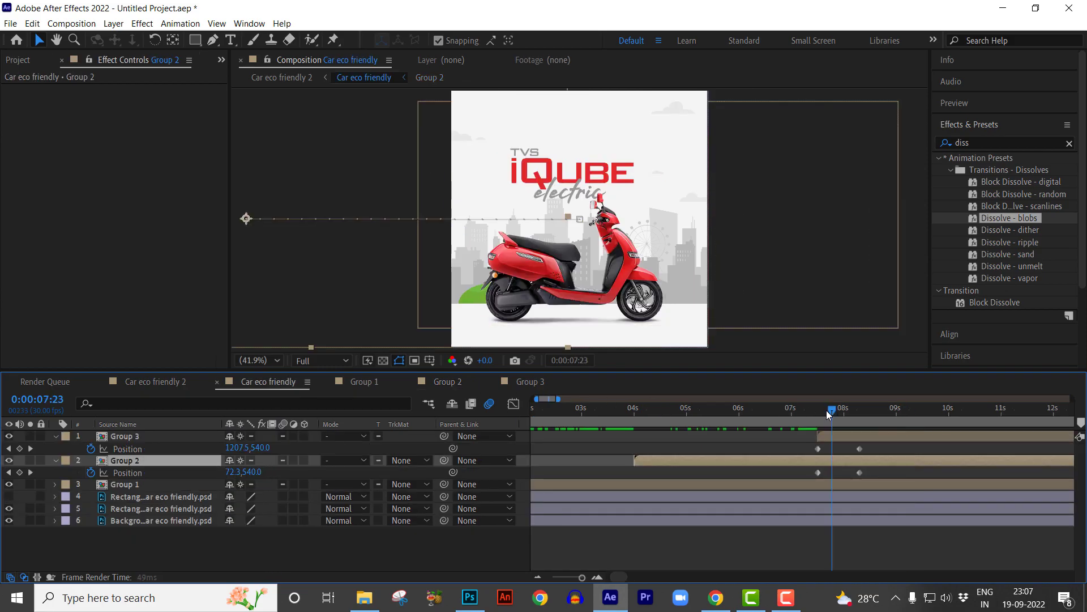
drag(826, 410, 860, 423)
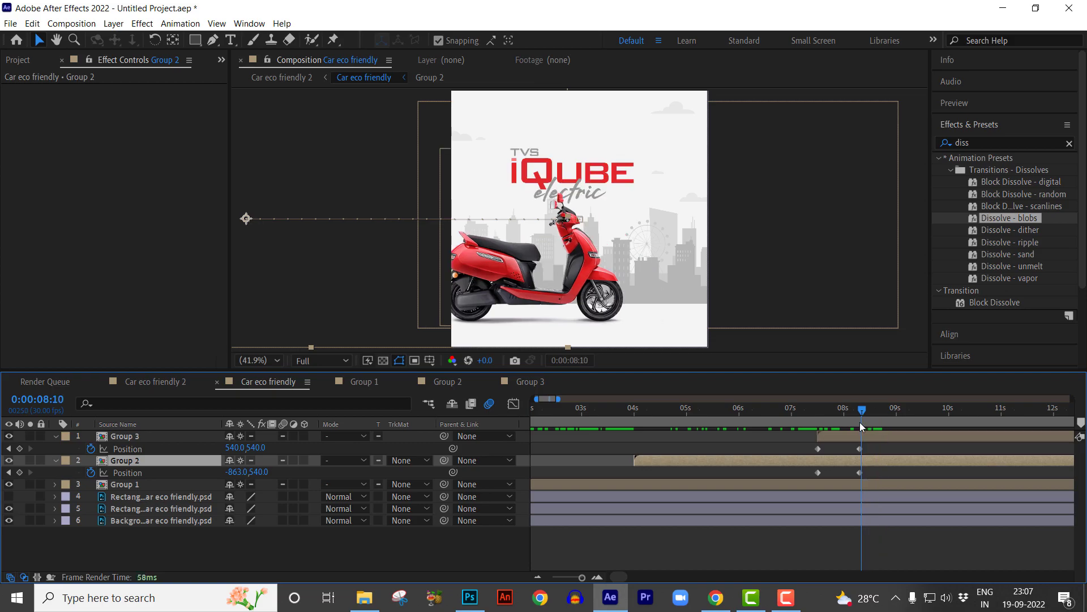
double_click(124, 436)
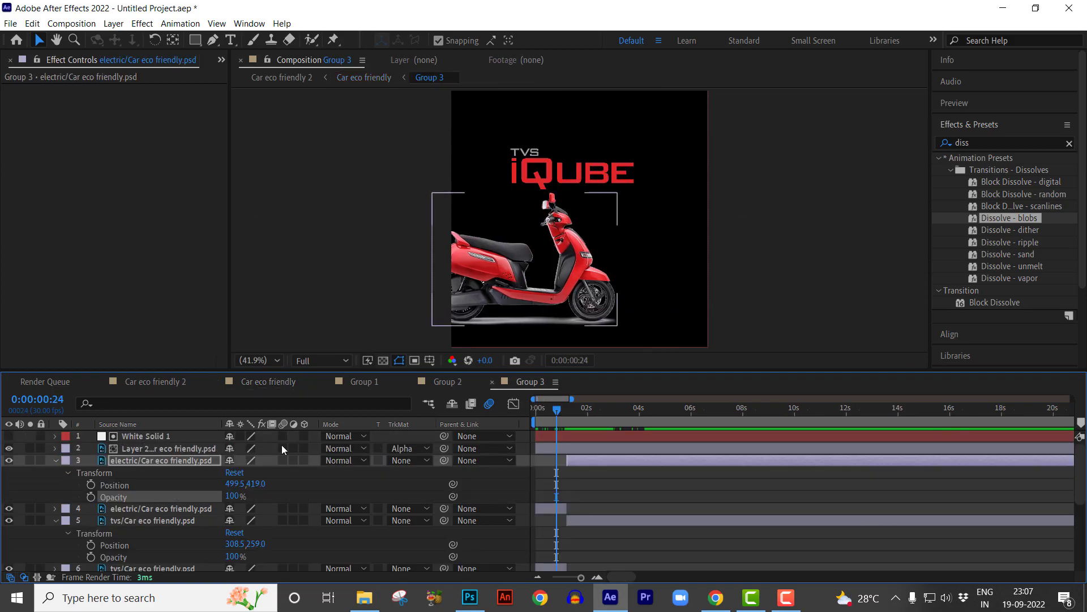
scroll(282, 519, down, 3)
click(274, 383)
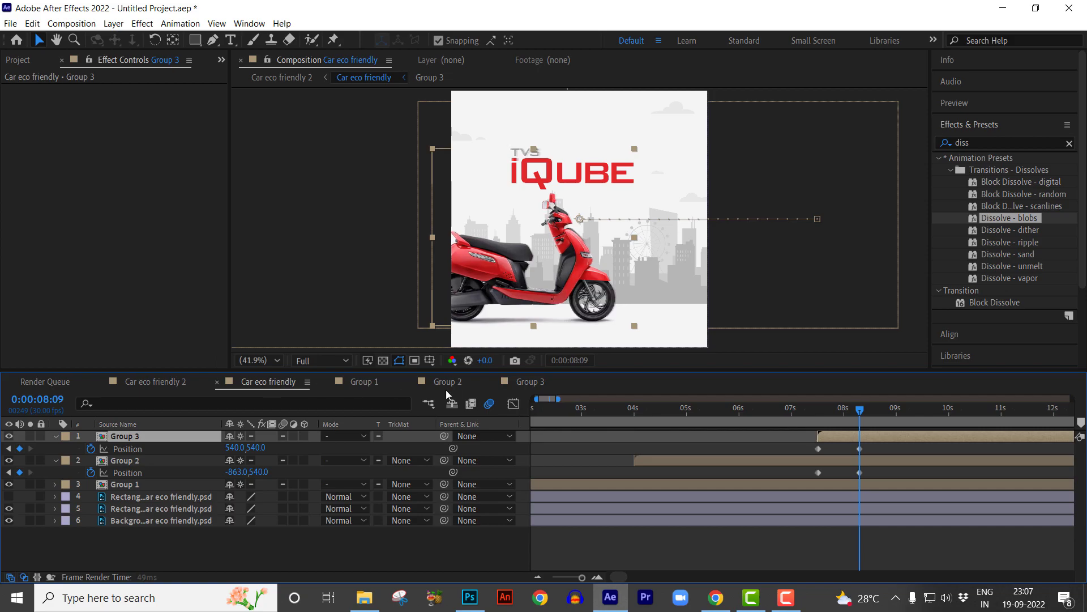
drag(836, 413, 807, 413)
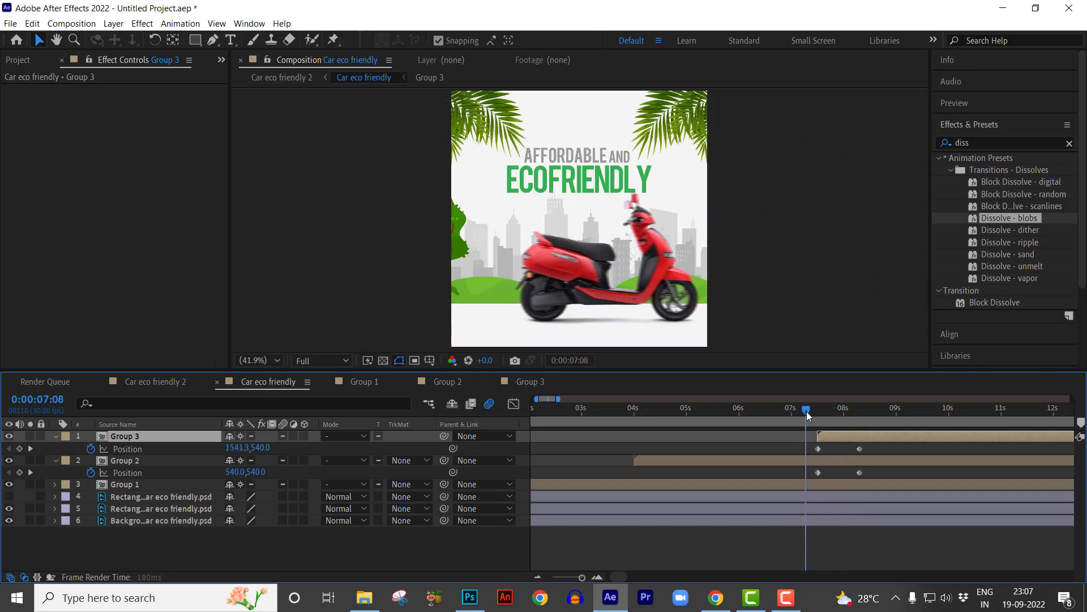
key(space)
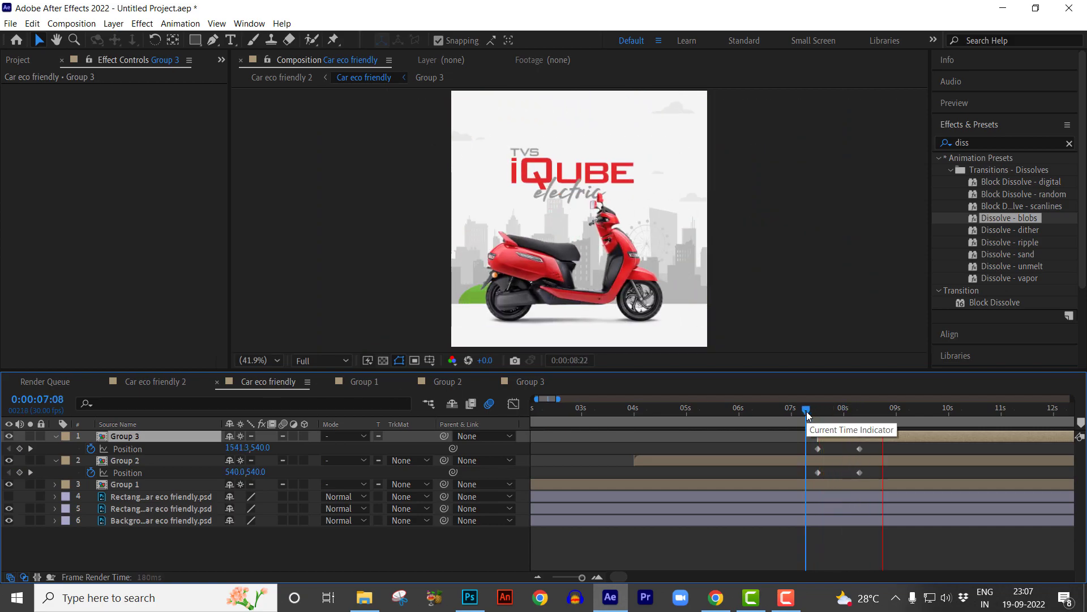
key(space)
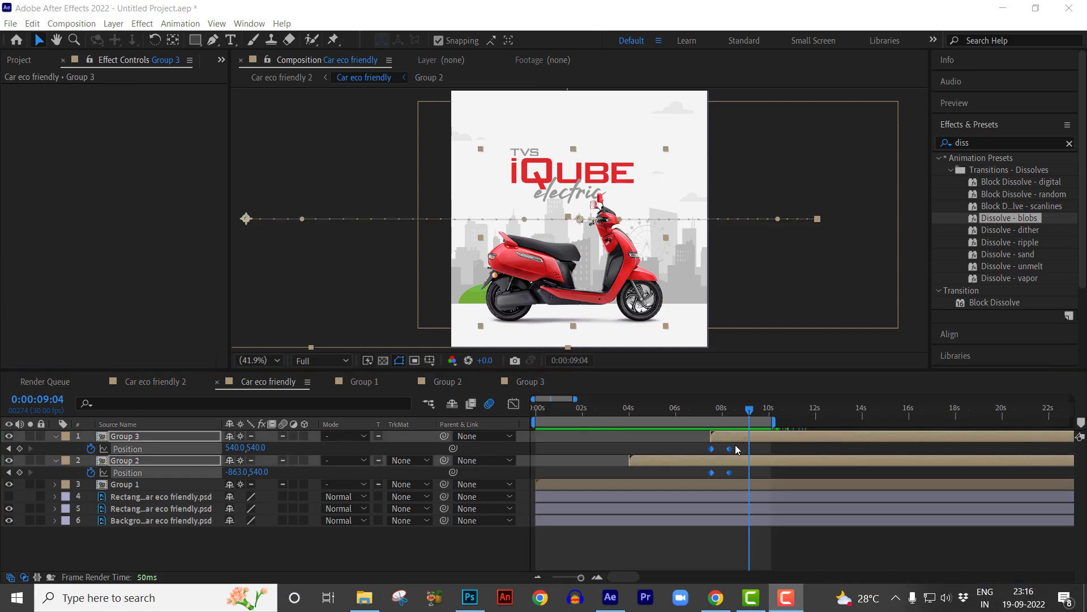
Apply Easy Ease to both groups' Position keyframes.
drag(737, 443, 702, 478)
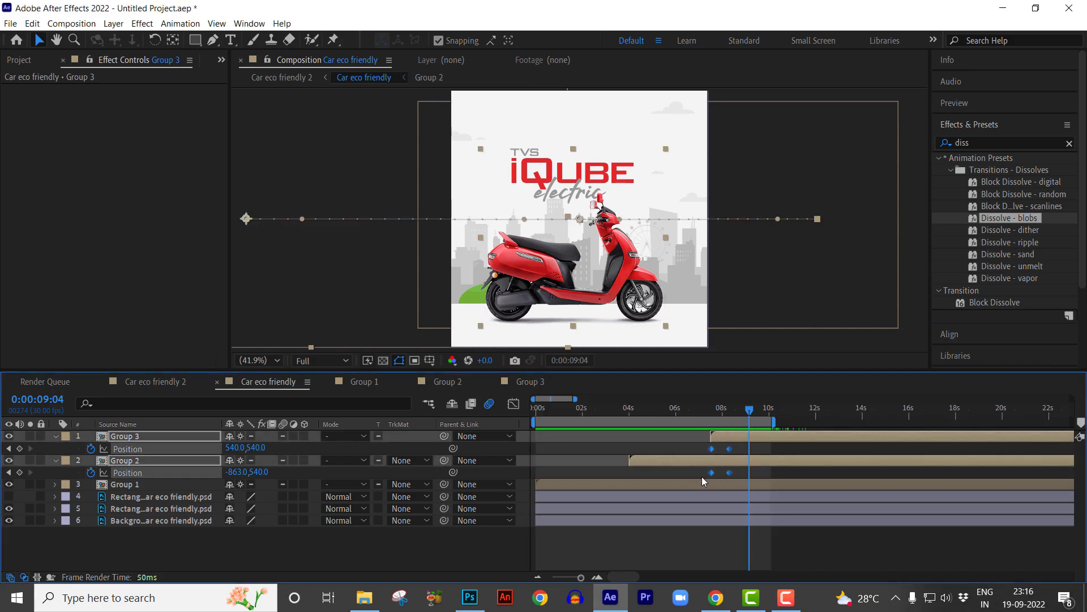
right_click(712, 449)
mouse_move(764, 443)
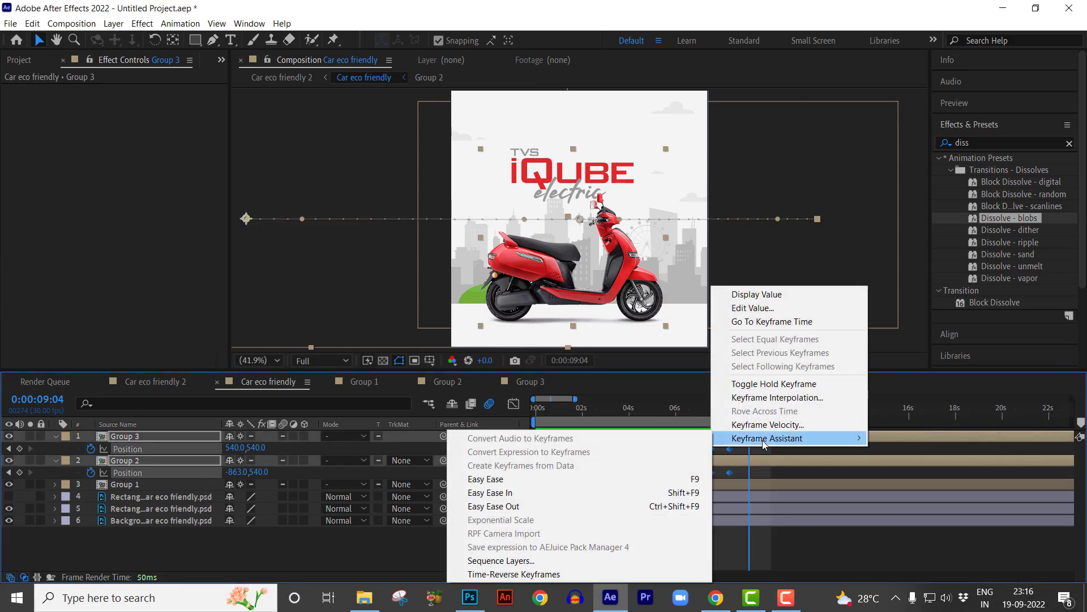
click(516, 486)
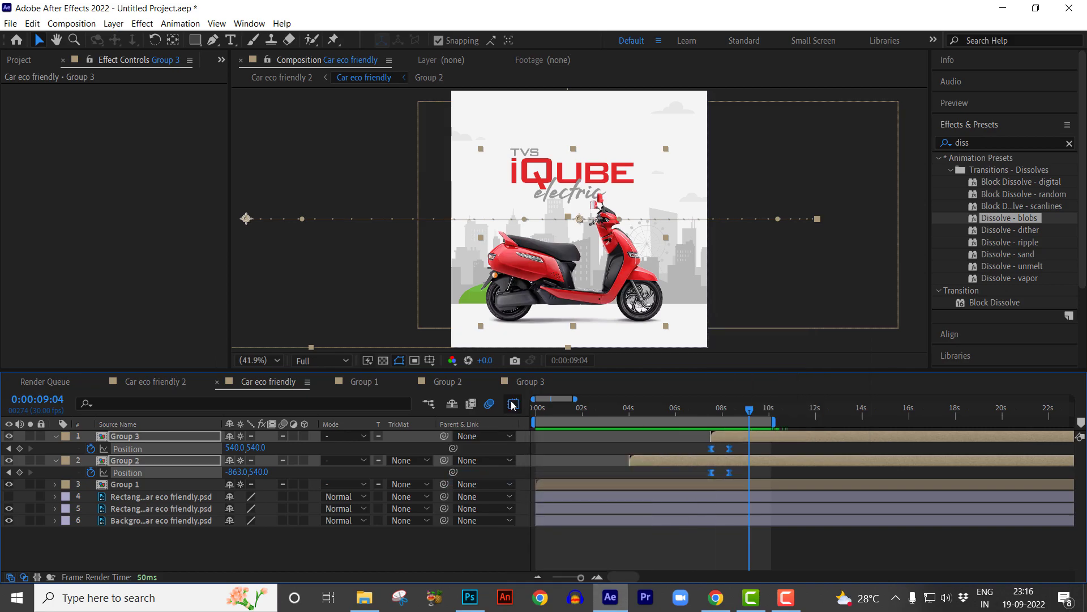
In the speed graph, lengthen the ending keyframes' incoming influence so the slide settles slowly.
click(513, 405)
click(596, 577)
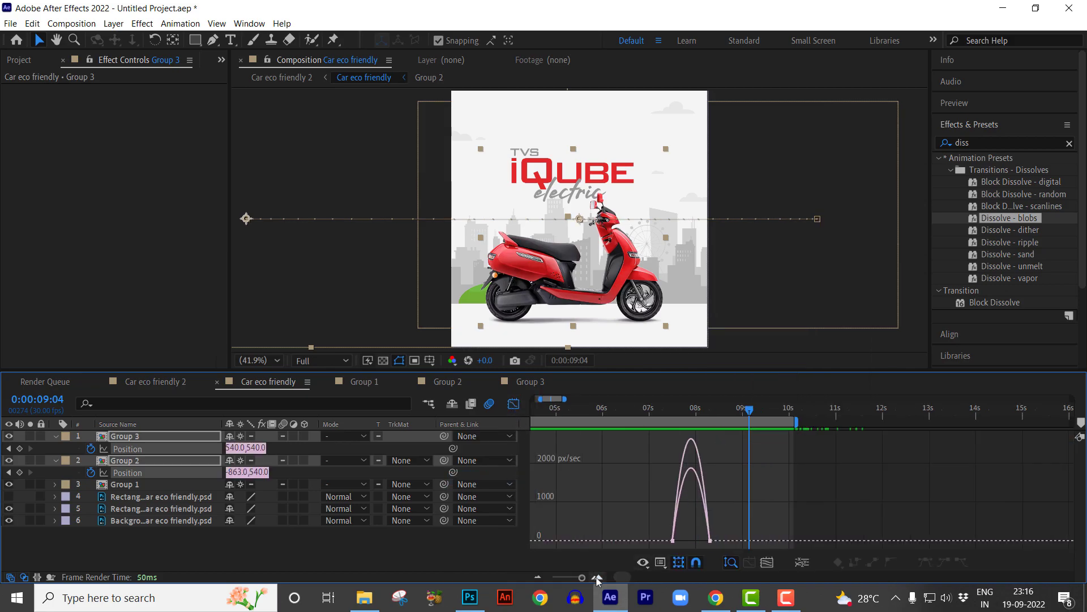
drag(728, 530, 698, 546)
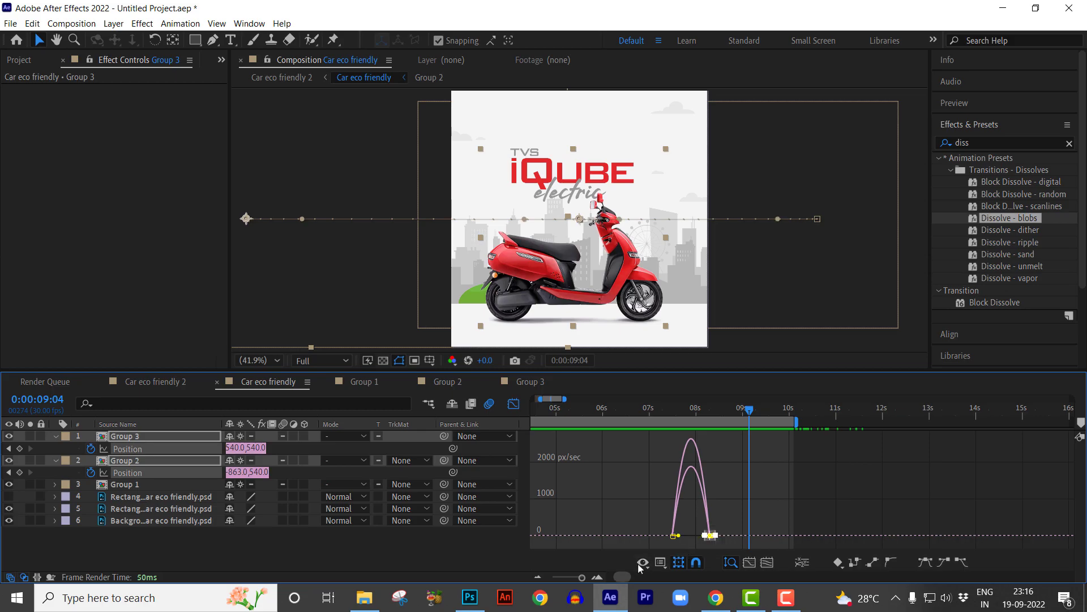
click(596, 577)
click(597, 577)
scroll(624, 577, up, 5)
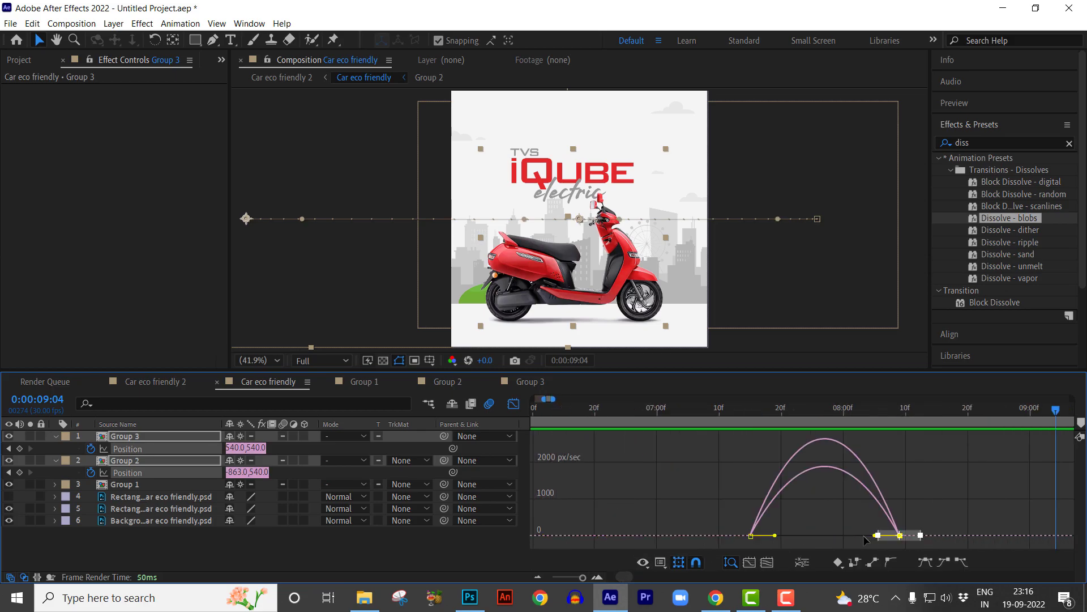
drag(877, 535, 825, 537)
click(751, 408)
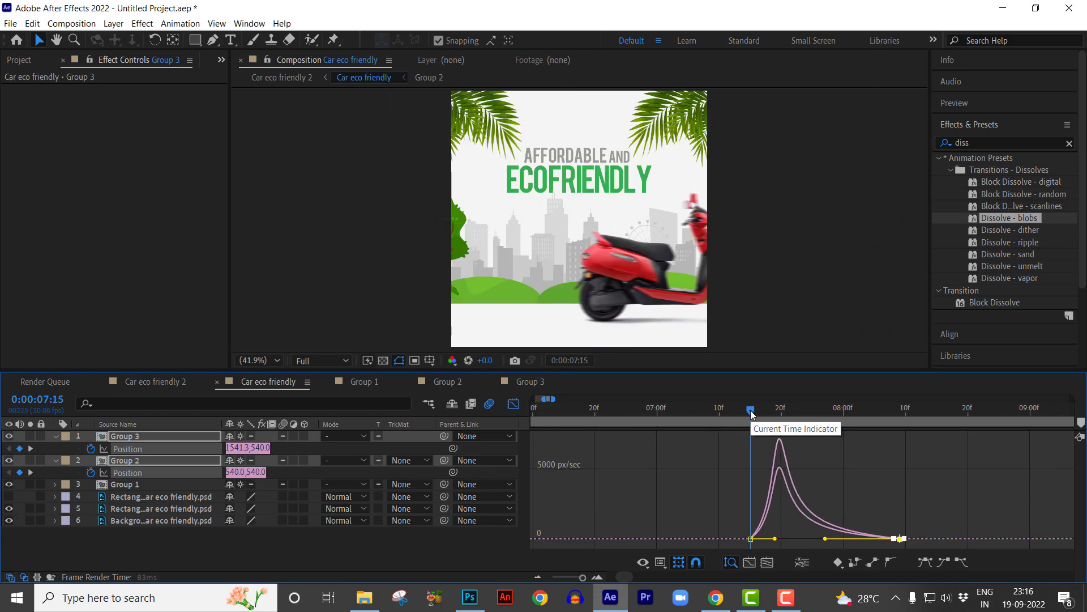
key(space)
key(space)
Return to the keyframe view, zoom out to the whole comp, and preview the eased transition.
click(514, 403)
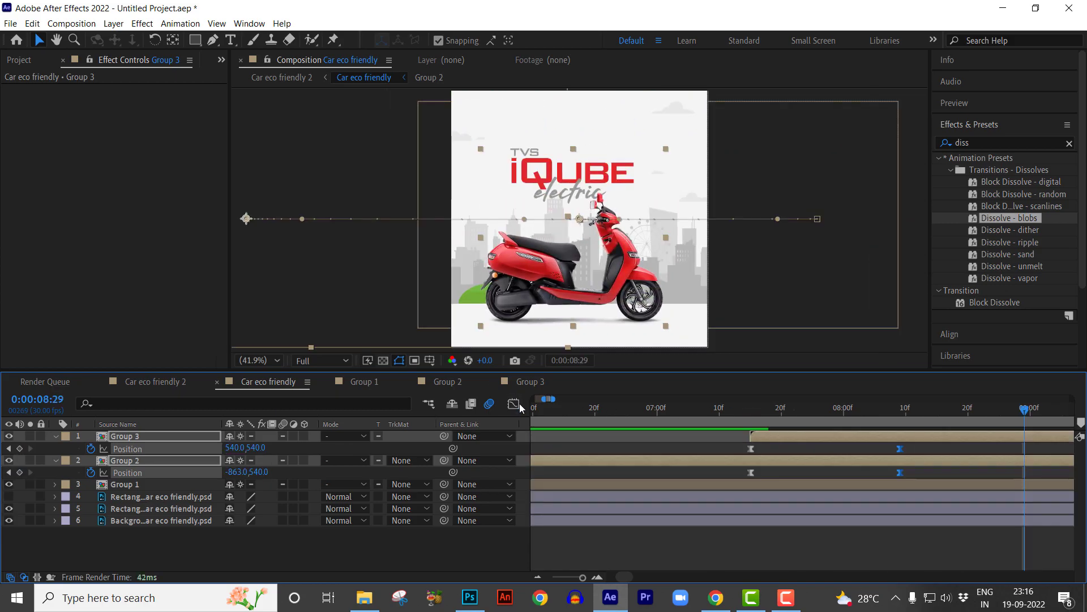
click(538, 576)
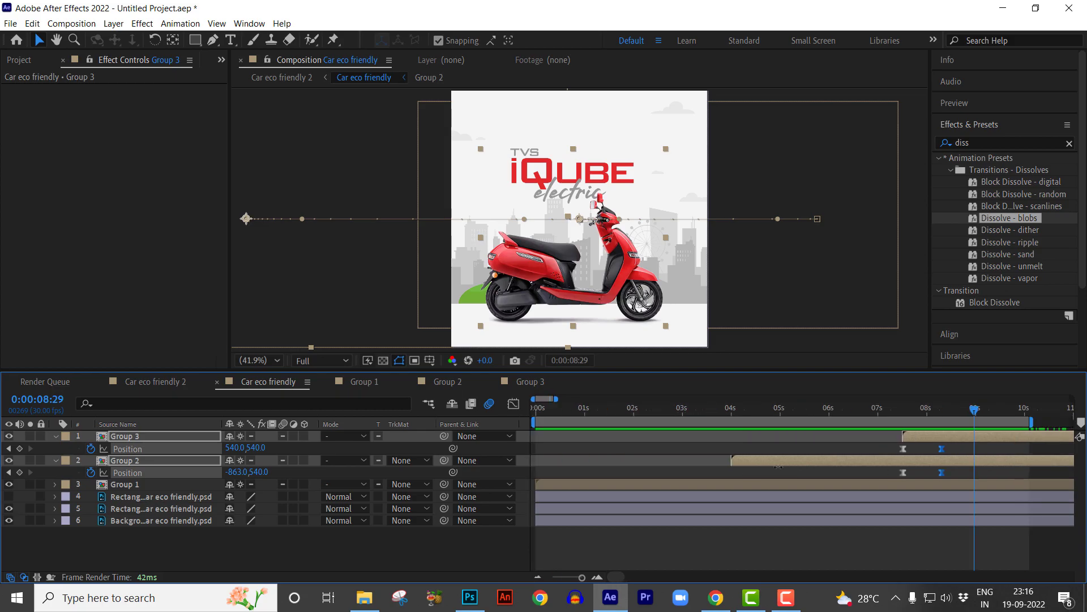
click(872, 409)
key(space)
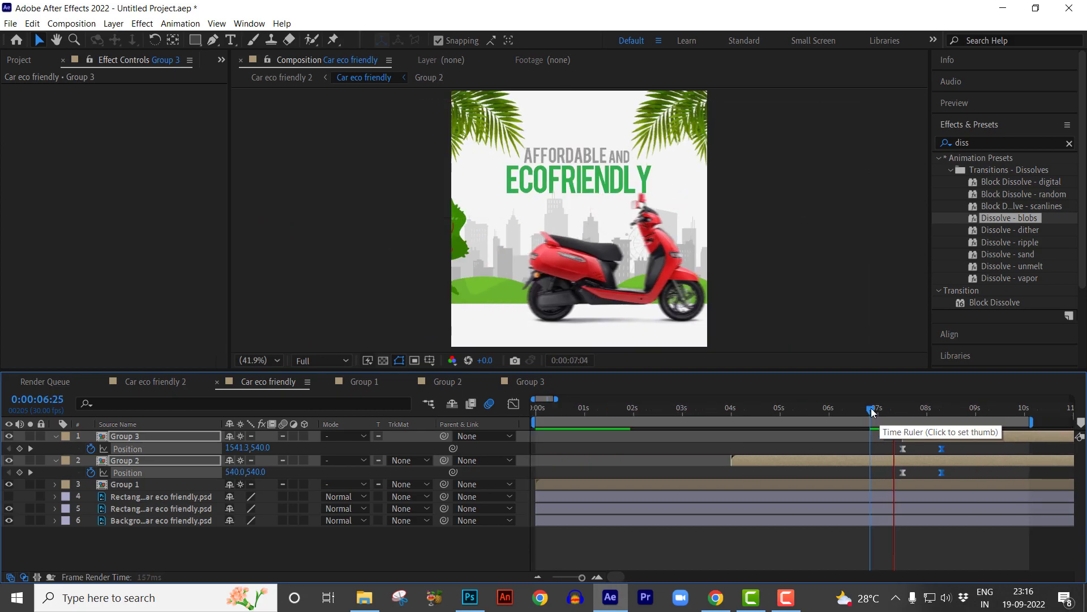
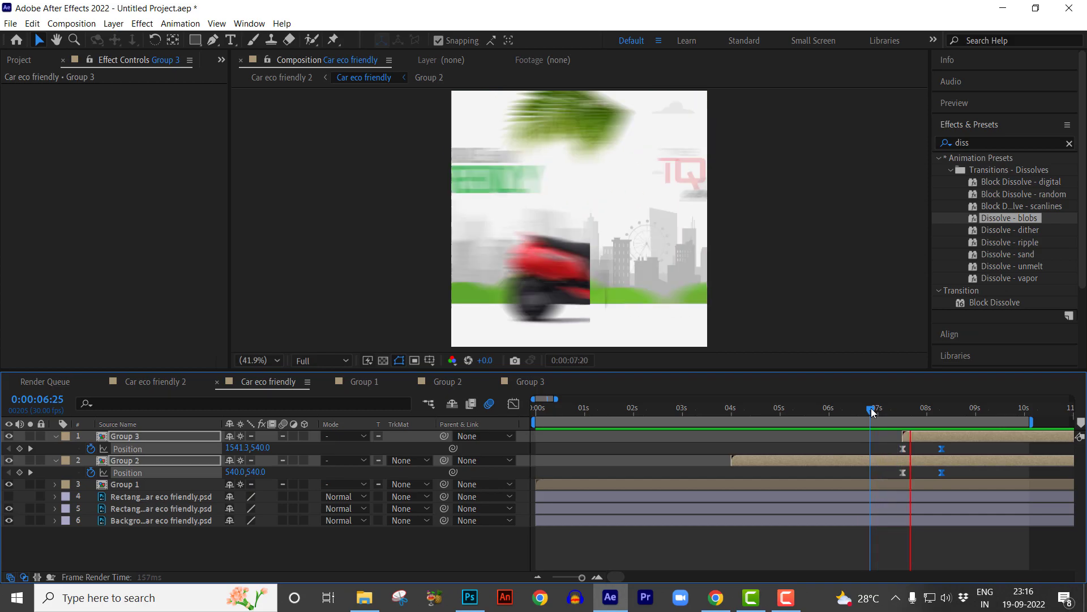
Stop playback and deselect all layers to view the iQube logo and red scooter frame without motion paths.
key(space)
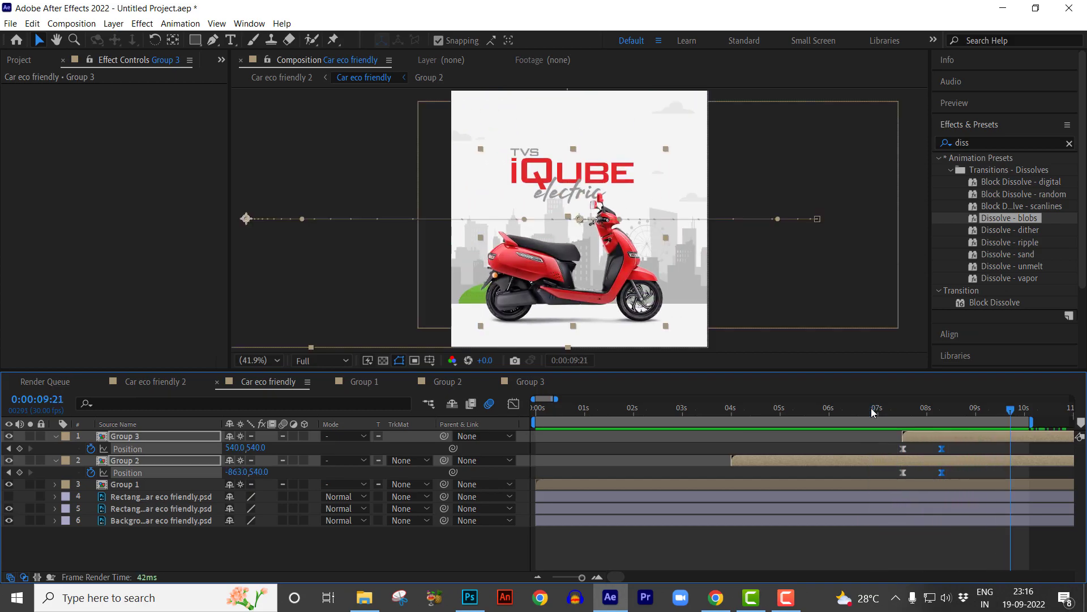
click(913, 278)
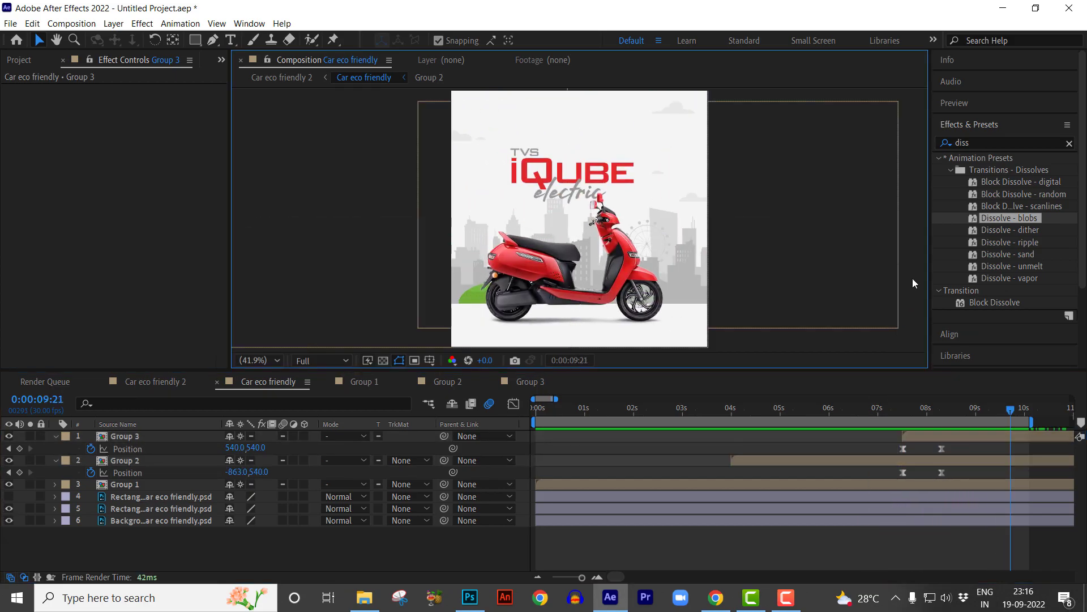